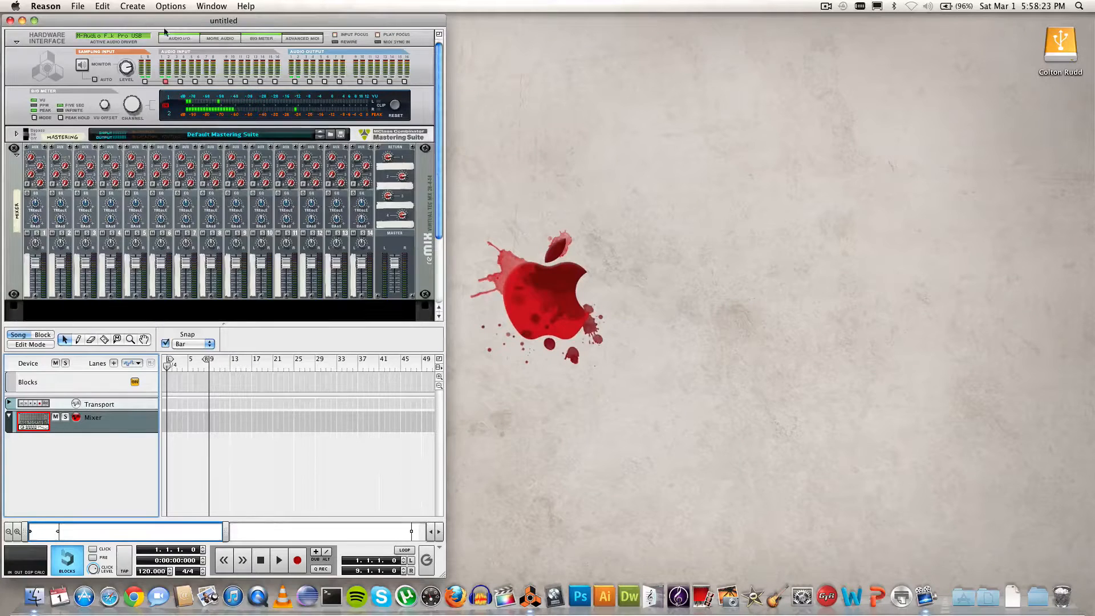
Step: Open the File menu to reach the new and open song commands
{"action": "left_click", "coordinate": [78, 7]}
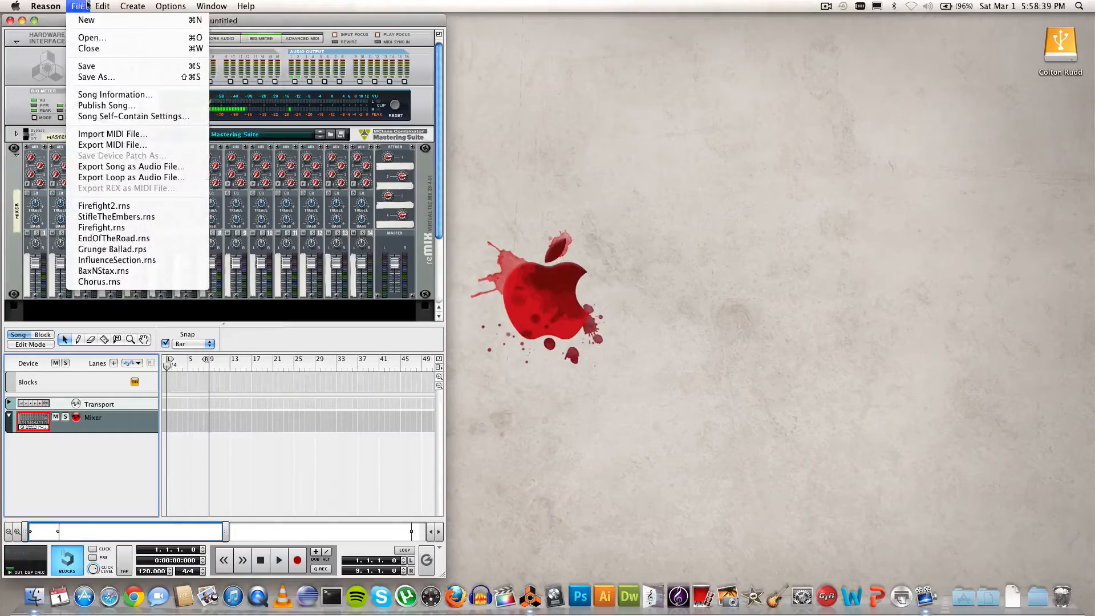
Step: Start a new song and close the original untitled song
{"action": "left_click", "coordinate": [80, 21]}
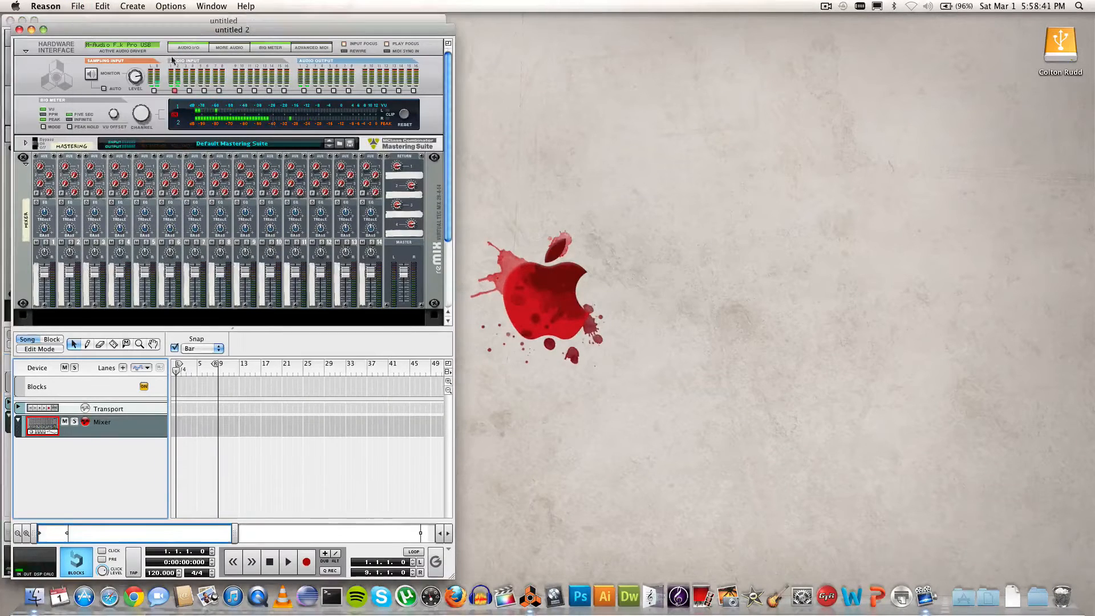
{"action": "left_click", "coordinate": [18, 30]}
{"action": "left_click", "coordinate": [9, 20]}
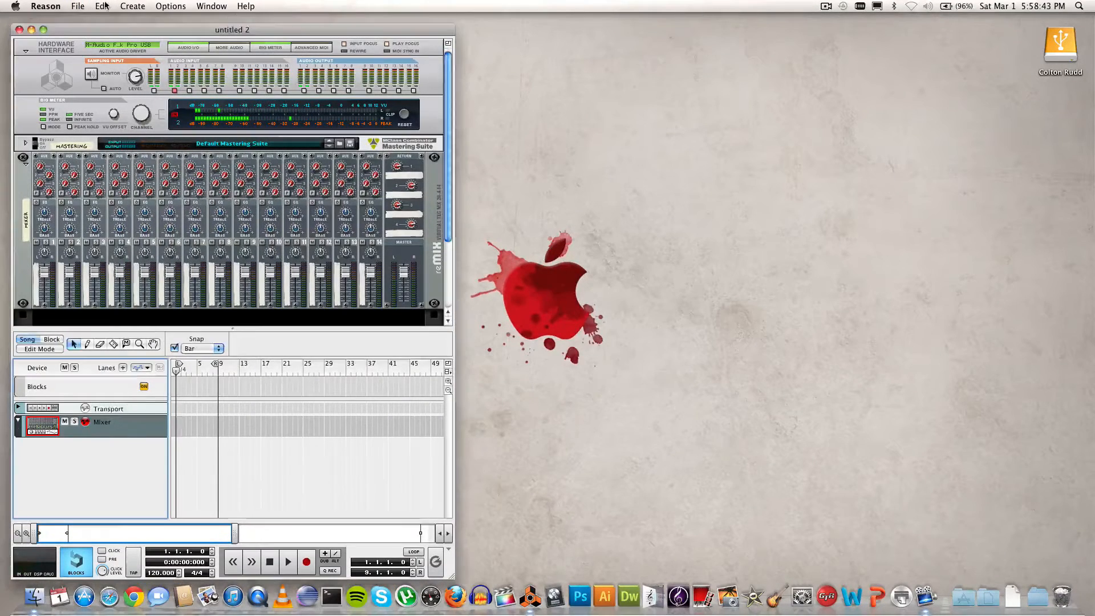
Step: Add a Combinator device and open its patch browser
{"action": "left_click", "coordinate": [133, 6]}
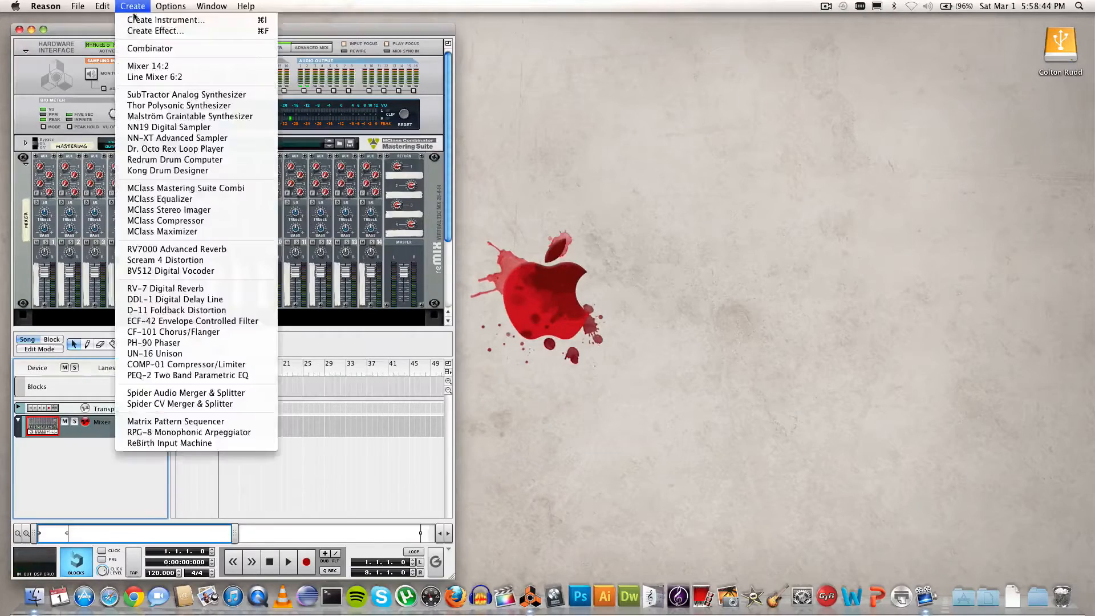
{"action": "left_click", "coordinate": [147, 46]}
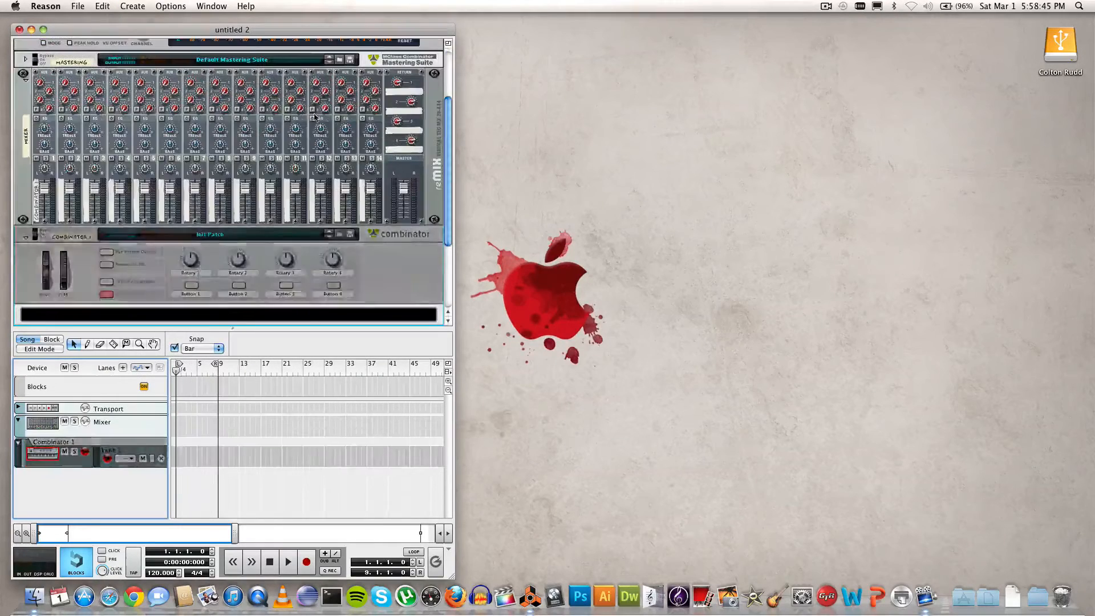
{"action": "left_click", "coordinate": [341, 236]}
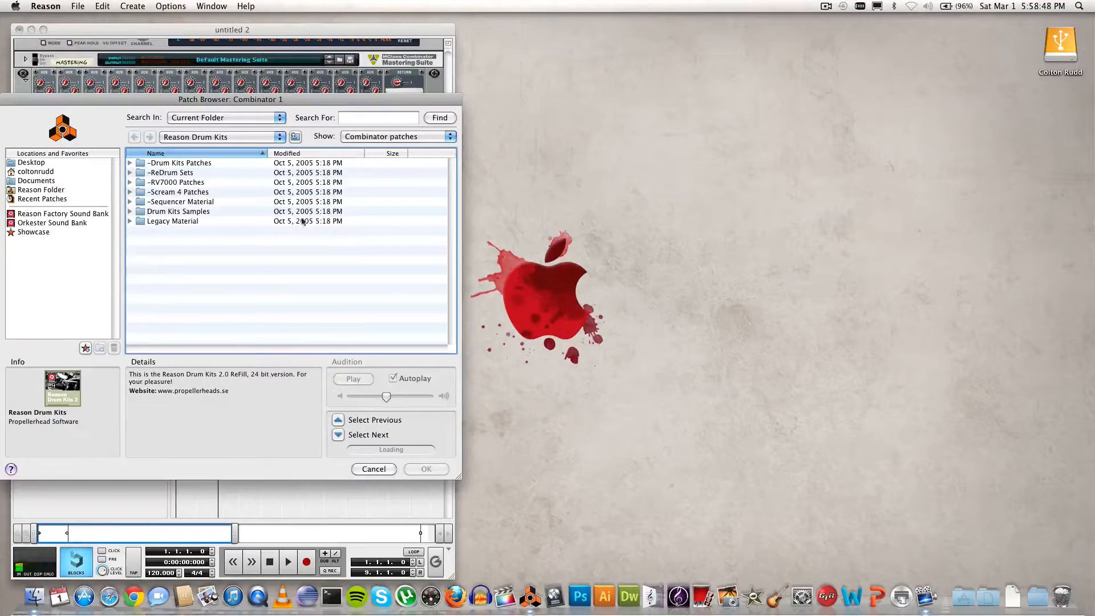
Step: Load Rock Ballad from Reason Drum Kits › Drum Kits Patches › Style Kits › Rock
{"action": "left_click", "coordinate": [41, 190]}
{"action": "double_click", "coordinate": [151, 193]}
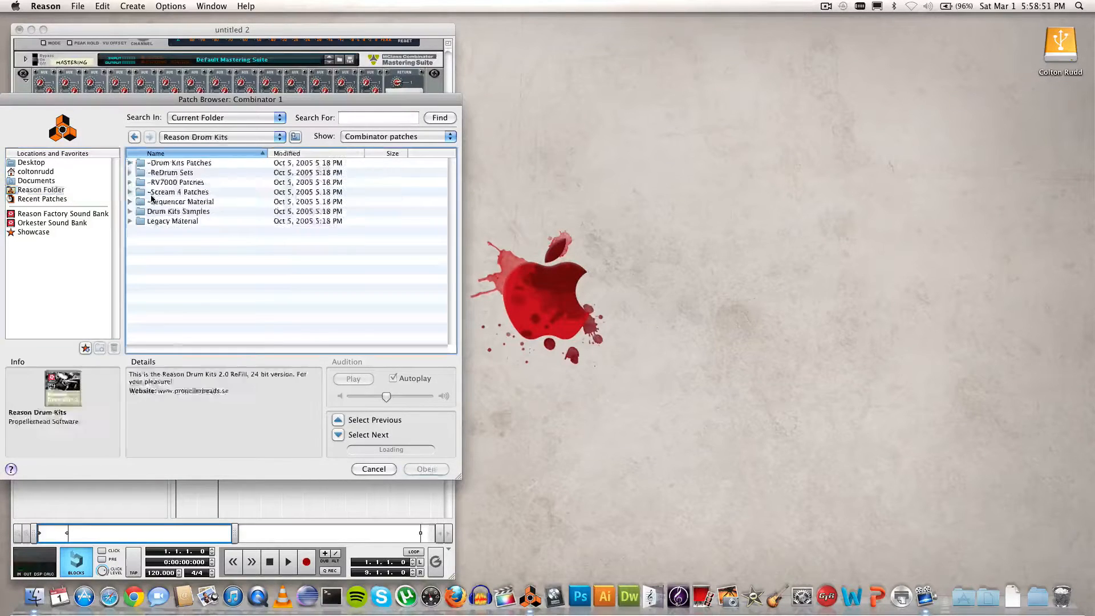
{"action": "left_click", "coordinate": [130, 163]}
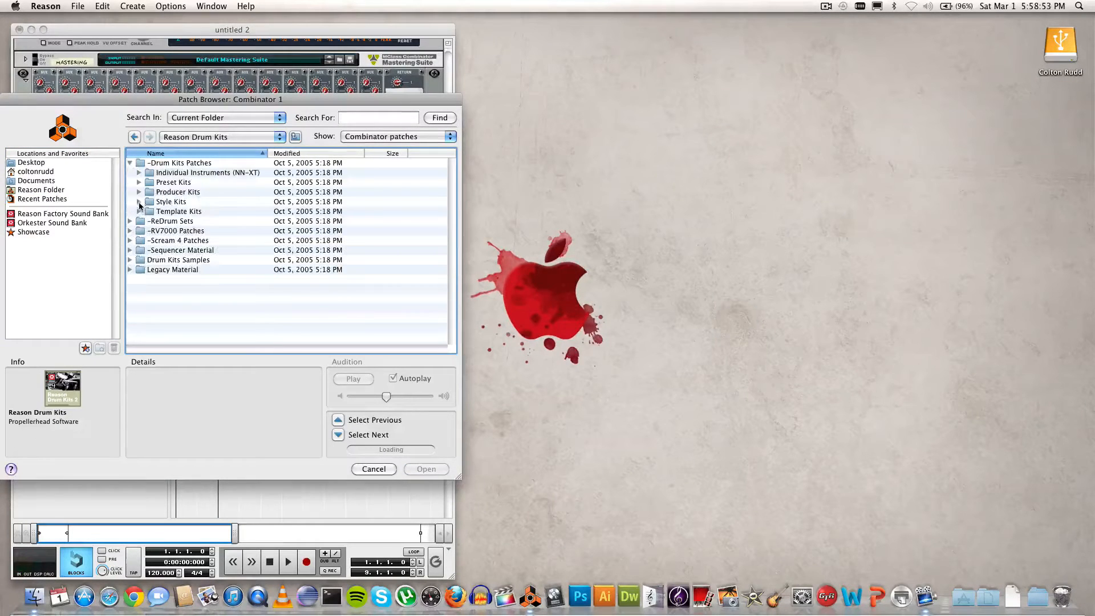
{"action": "left_click", "coordinate": [139, 202]}
{"action": "left_click", "coordinate": [149, 240]}
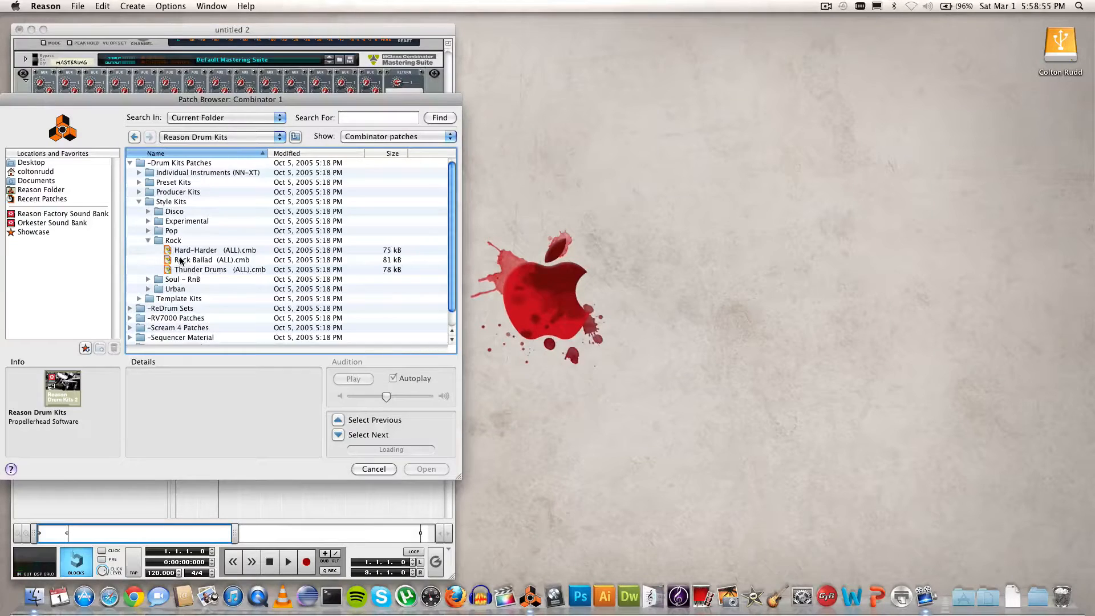
{"action": "left_click", "coordinate": [181, 260]}
{"action": "key", "text": "Return"}
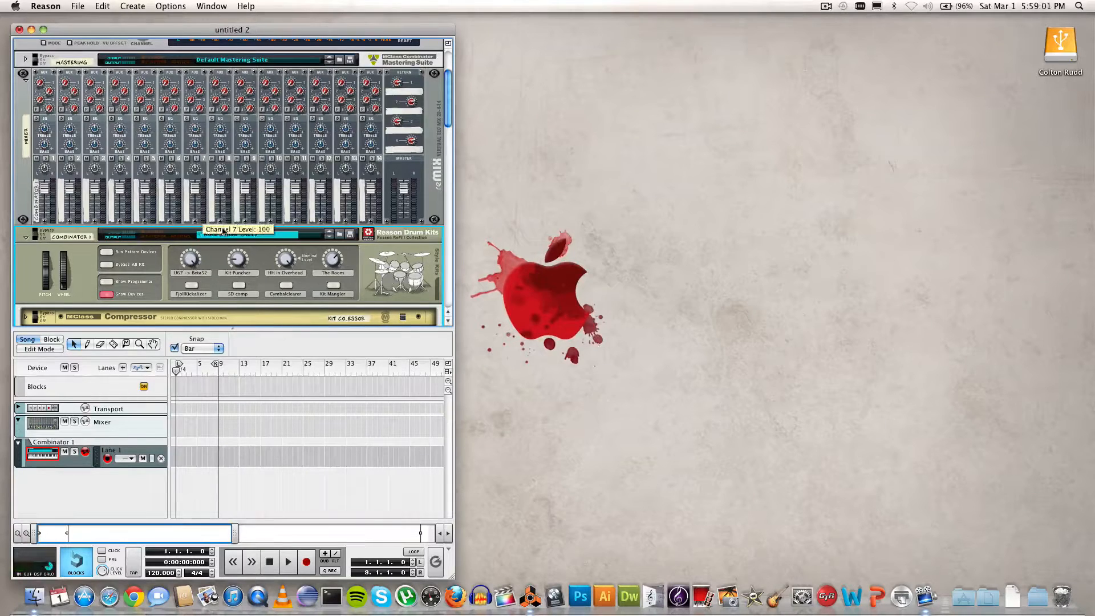
Step: Enable the Cymbalclearer and give the SNARE NN-XT the SD8_ALL DW10x6 Fx.sxt sample
{"action": "left_click", "coordinate": [287, 286]}
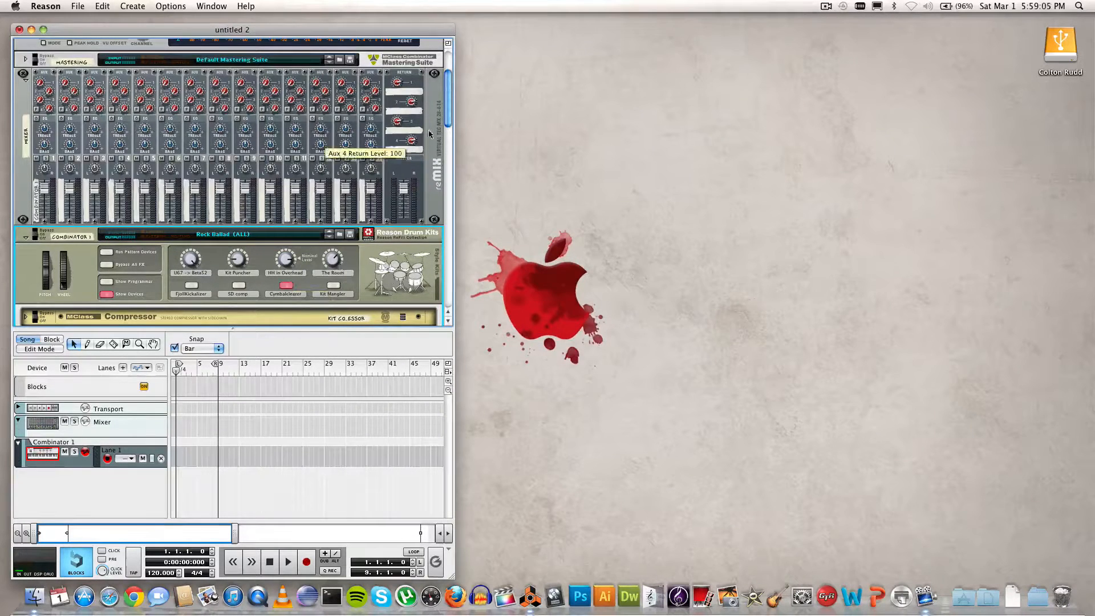
{"action": "left_click_drag", "start_coordinate": [451, 113], "coordinate": [446, 199]}
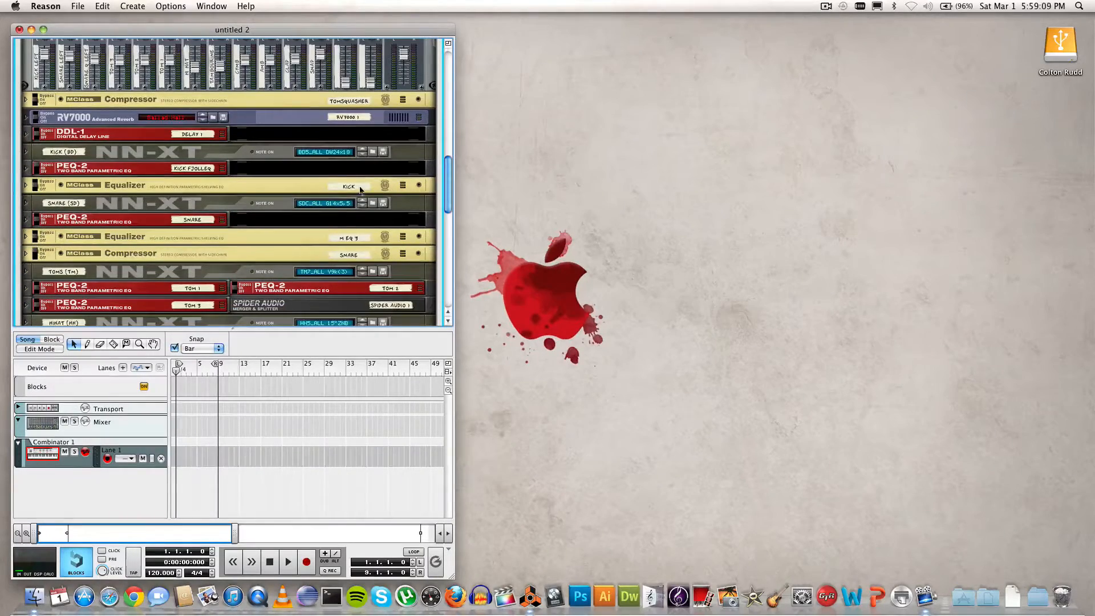
{"action": "left_click", "coordinate": [320, 204]}
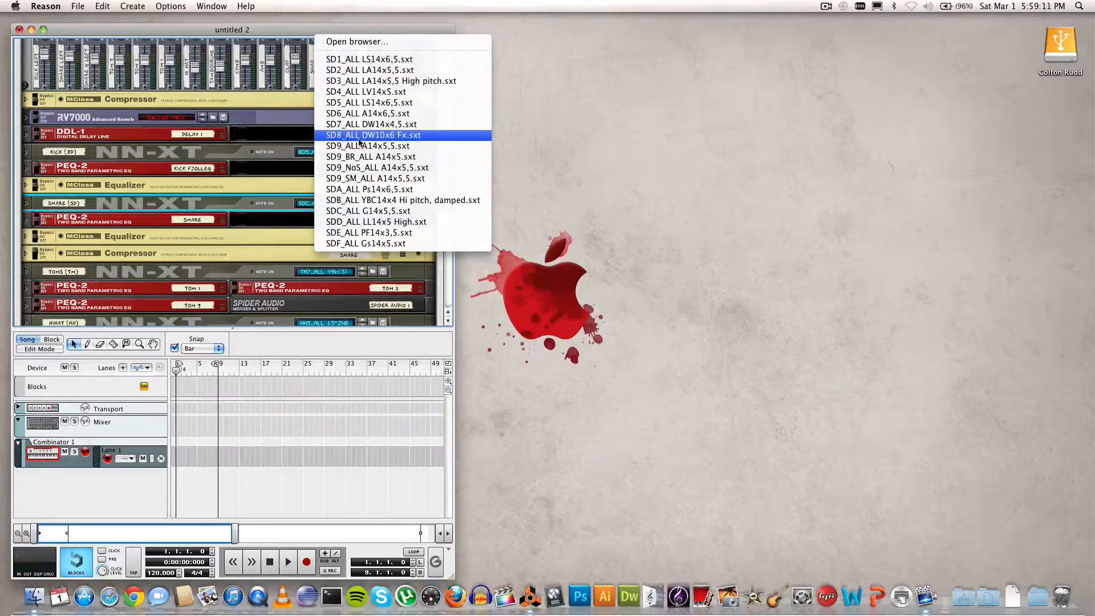
{"action": "left_click", "coordinate": [360, 140]}
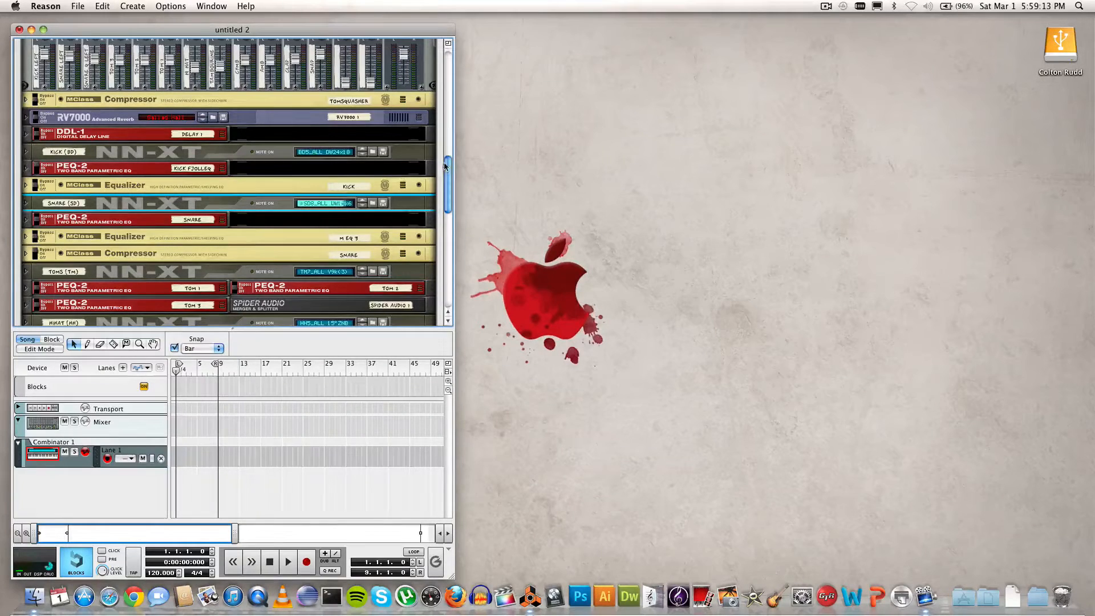
{"action": "left_click_drag", "start_coordinate": [448, 168], "coordinate": [453, 130]}
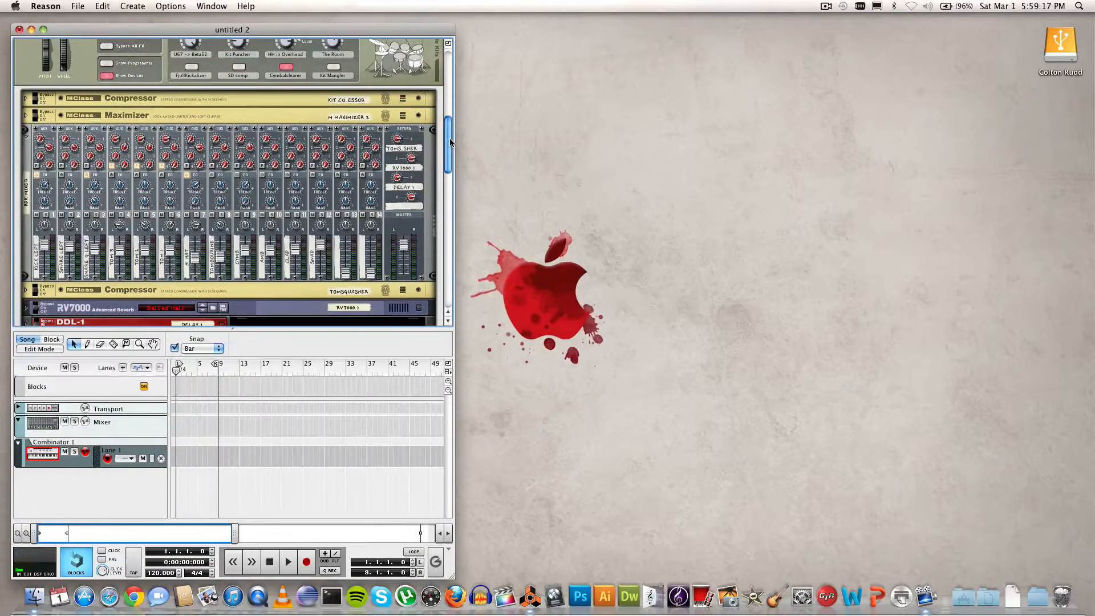
{"action": "scroll", "coordinate": [450, 138], "scroll_direction": "up", "scroll_amount": 2}
{"action": "scroll", "coordinate": [449, 139], "scroll_direction": "up", "scroll_amount": 4}
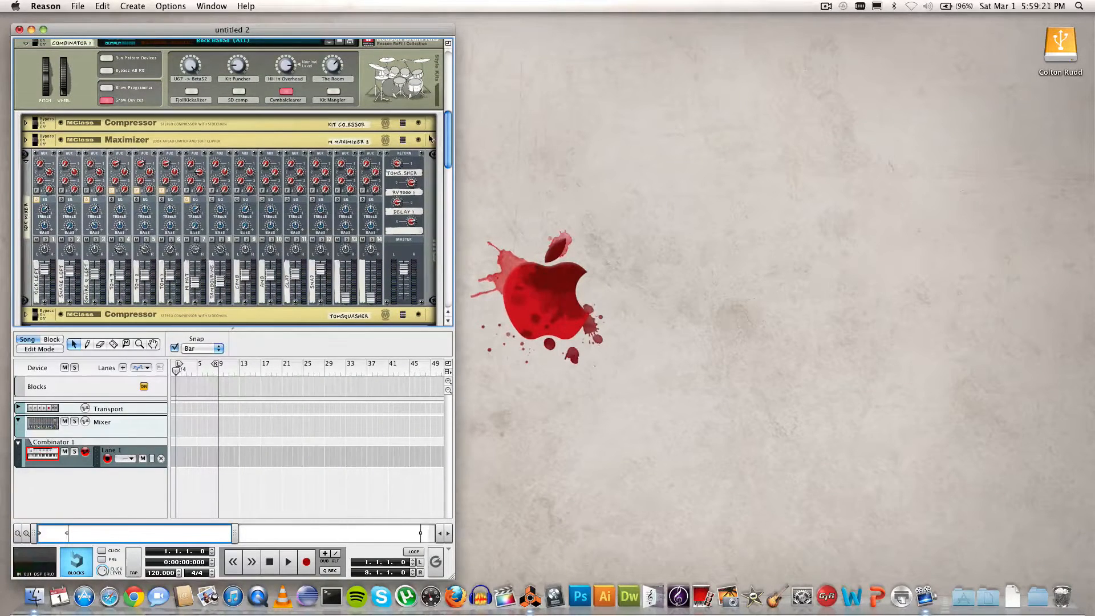
{"action": "scroll", "coordinate": [444, 133], "scroll_direction": "up", "scroll_amount": 15}
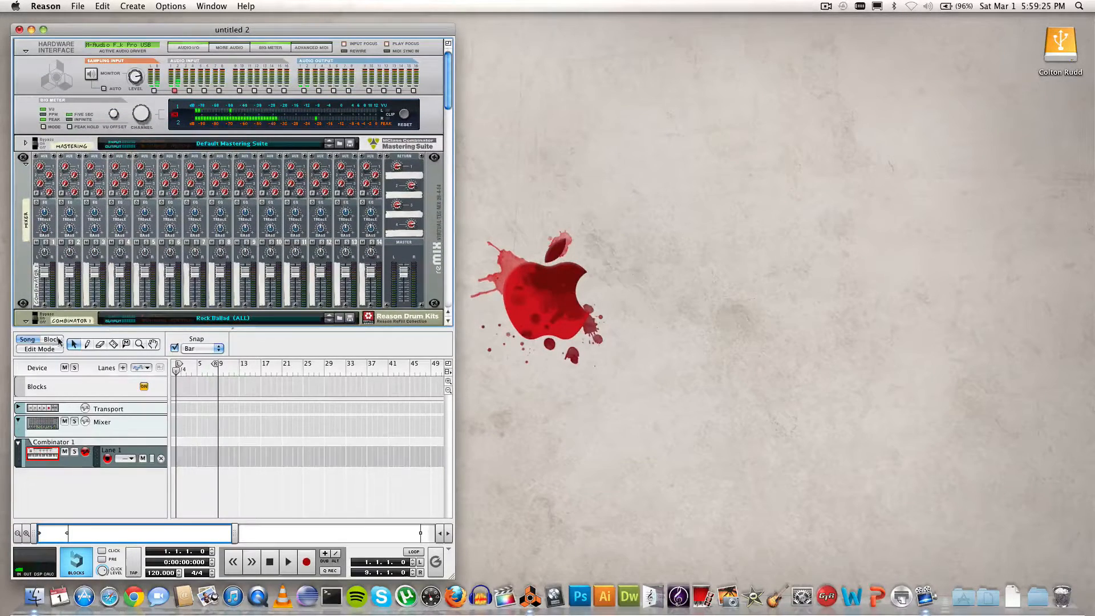
Step: Enter Edit Mode in a detached sequencer window, zoomed to bars 1–9, with a taller note lane
{"action": "left_click", "coordinate": [46, 350]}
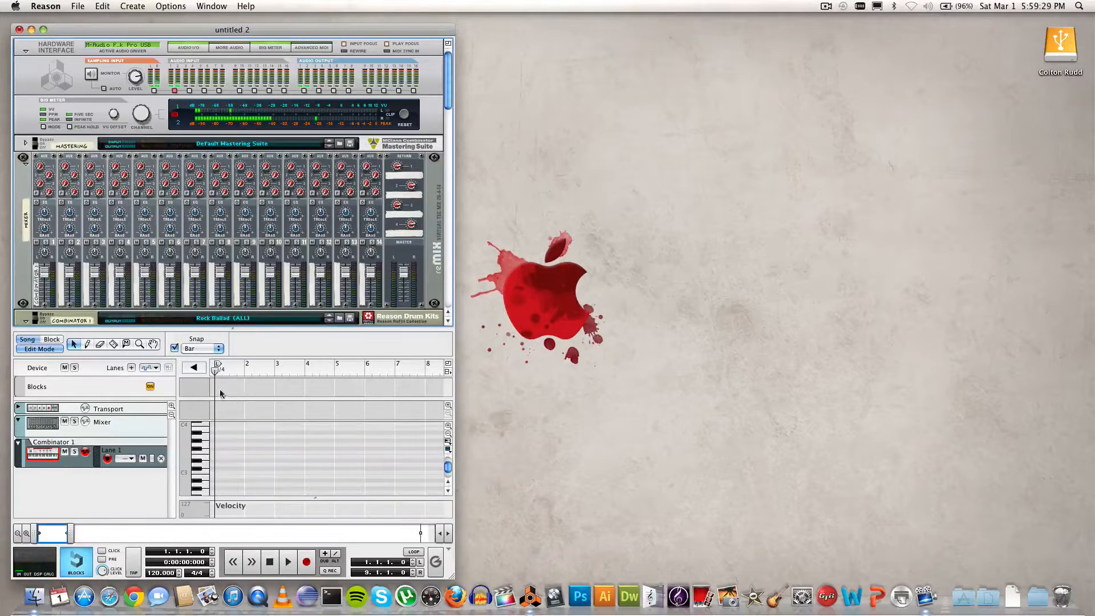
{"action": "left_click", "coordinate": [448, 372]}
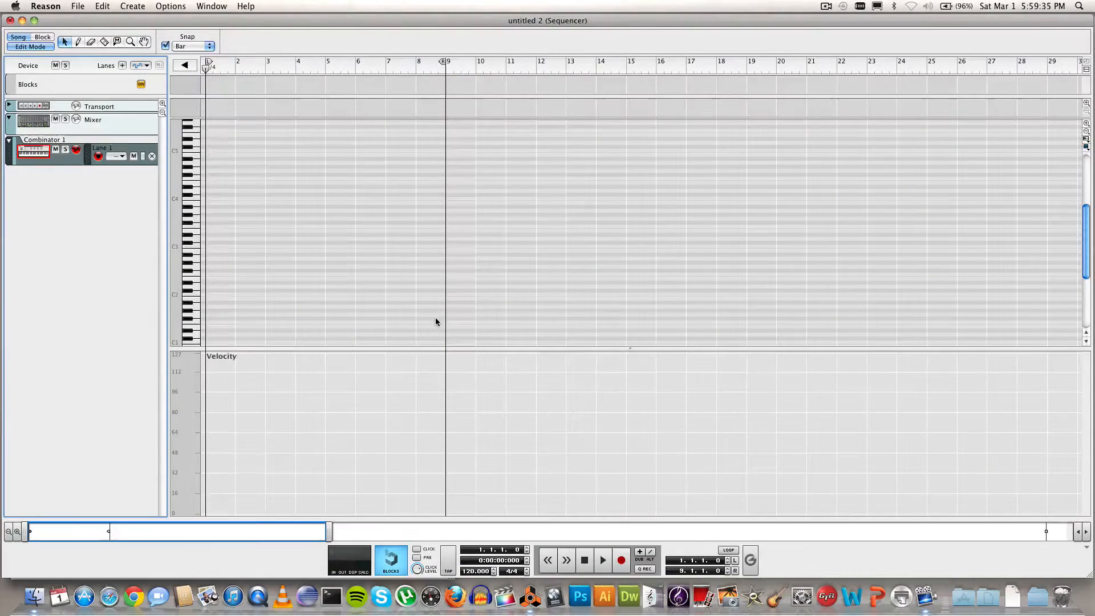
{"action": "left_click_drag", "start_coordinate": [329, 531], "coordinate": [120, 531]}
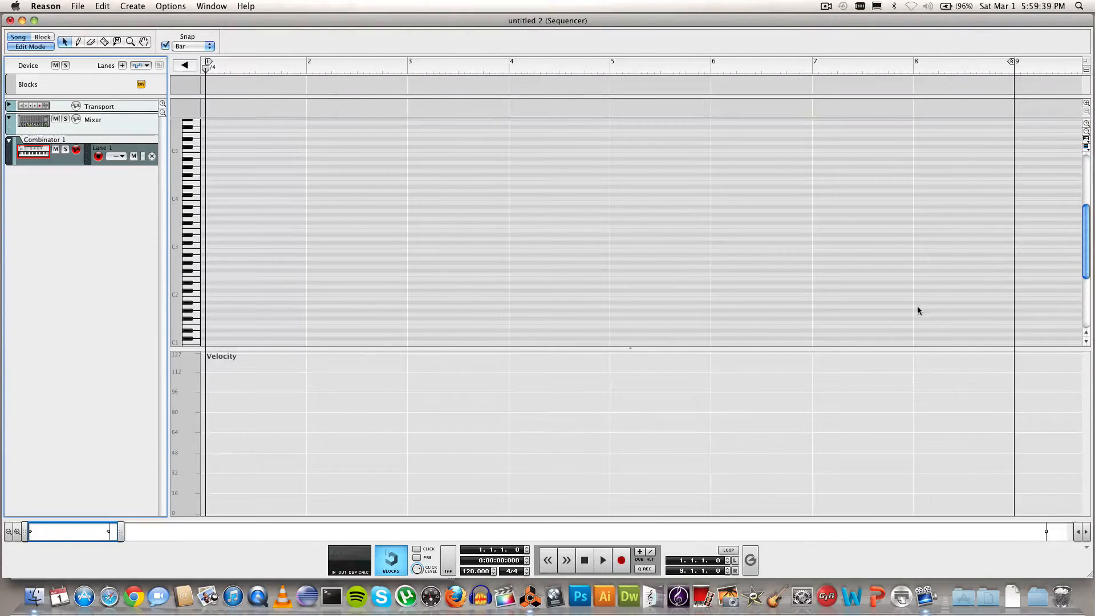
{"action": "left_click_drag", "start_coordinate": [893, 349], "coordinate": [893, 376]}
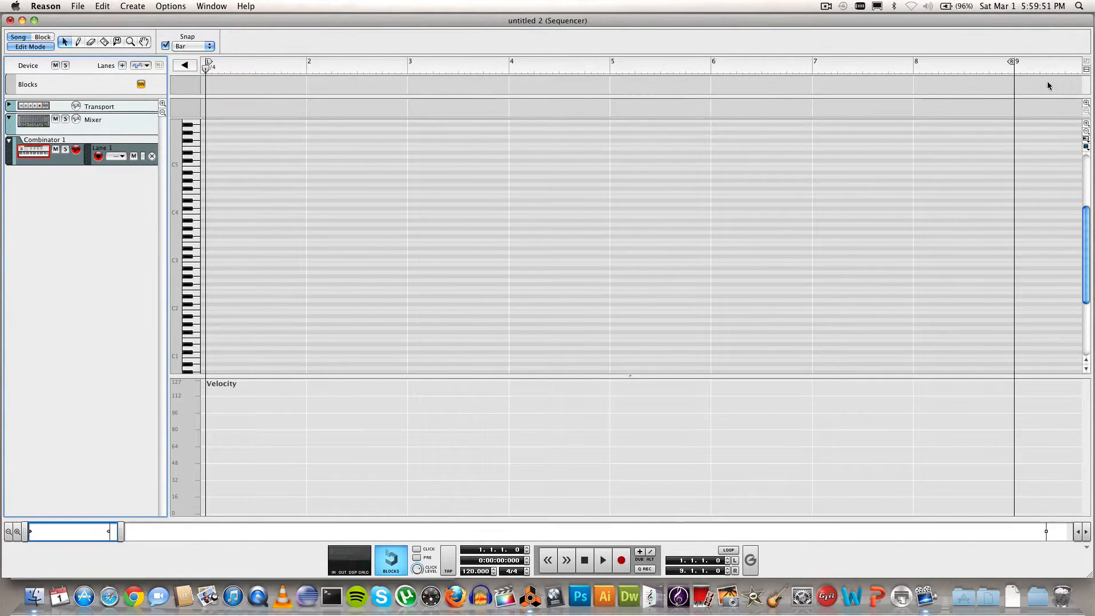
Step: Enlarge the piano keys, set Snap to 1/8 and set the tempo to 120
{"action": "left_click", "coordinate": [1087, 123]}
{"action": "left_click", "coordinate": [1087, 124]}
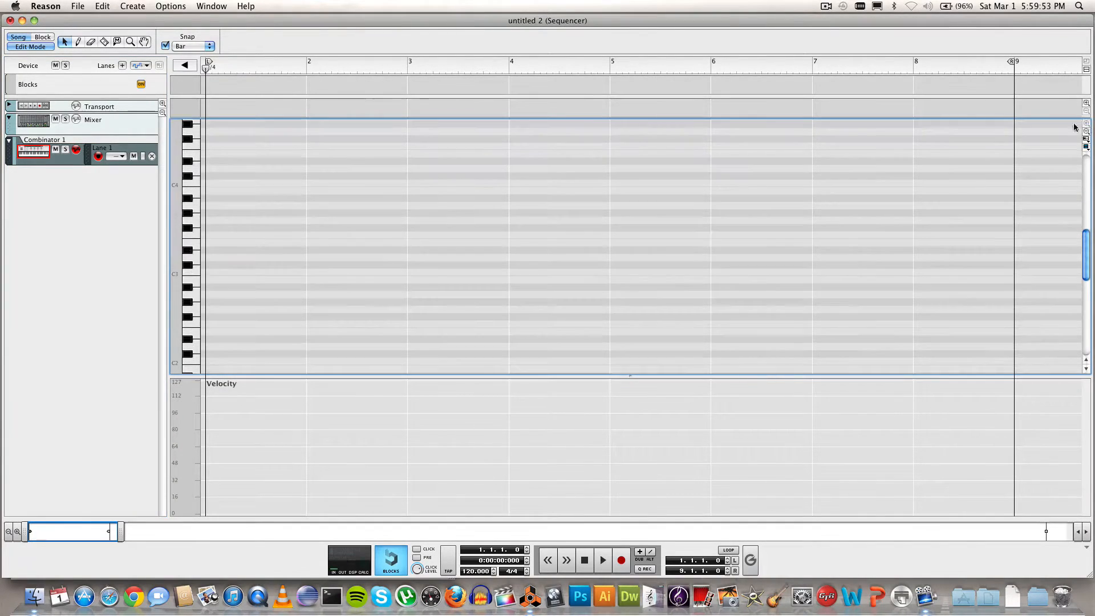
{"action": "left_click", "coordinate": [210, 46]}
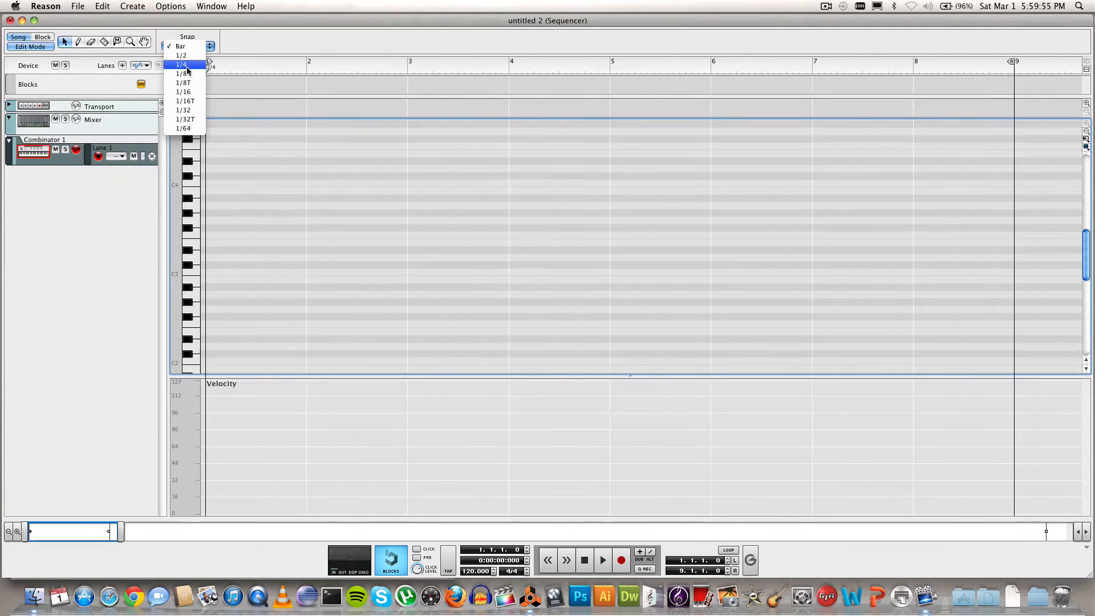
{"action": "left_click", "coordinate": [188, 70]}
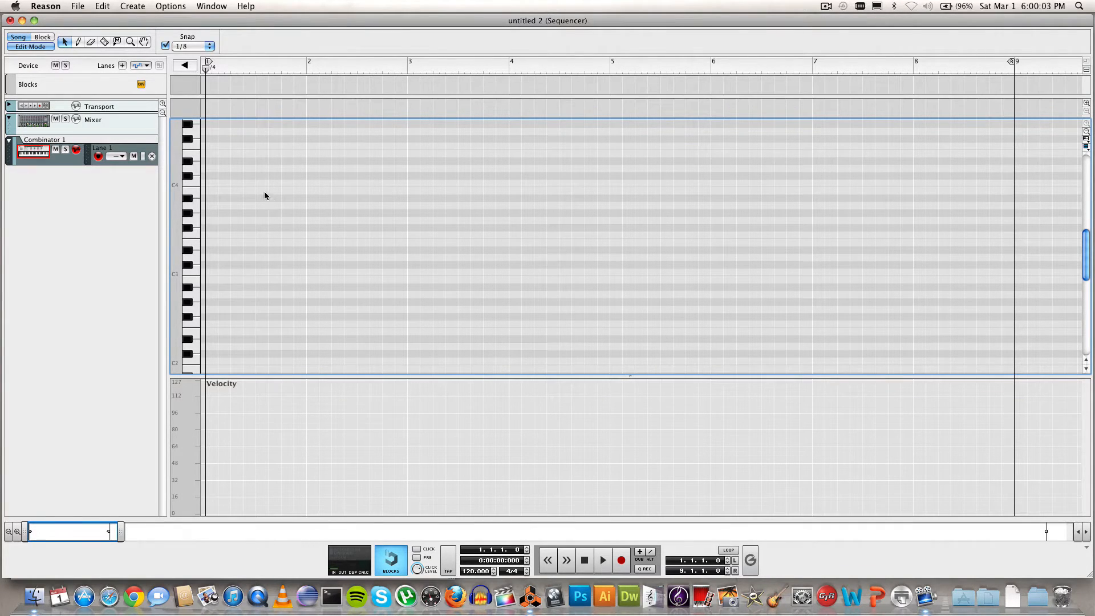
{"action": "double_click", "coordinate": [468, 572]}
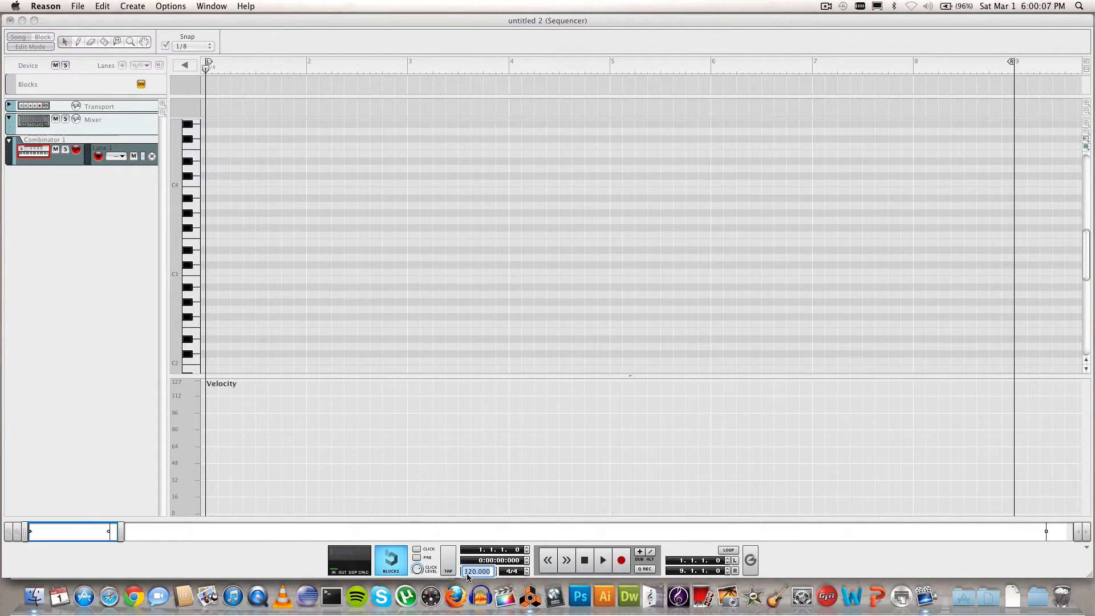
{"action": "type", "text": "120"}
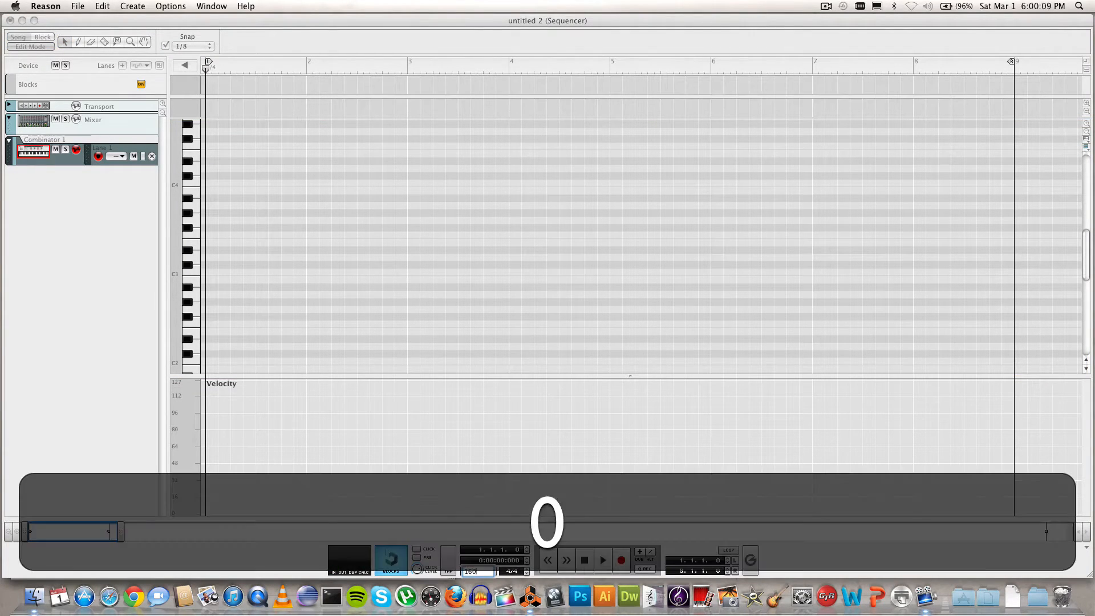
{"action": "key", "text": "Return"}
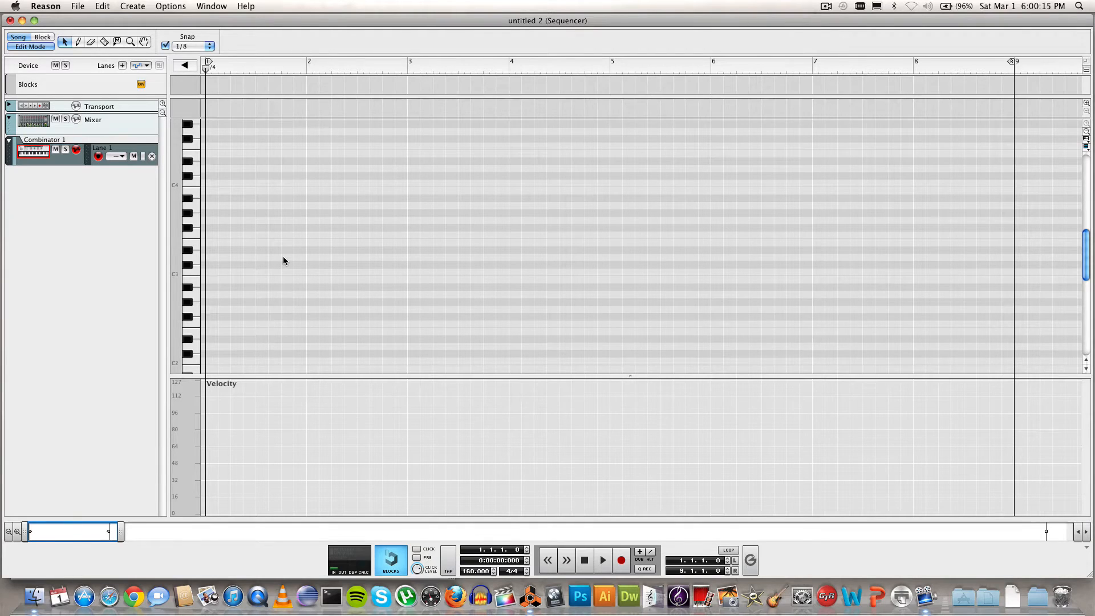
Step: Zoom in on the first bars, audition a low drum key, and pick the Pencil tool
{"action": "scroll", "coordinate": [286, 260], "scroll_direction": "down", "scroll_amount": 3}
{"action": "left_click_drag", "start_coordinate": [120, 532], "coordinate": [101, 534]}
{"action": "scroll", "coordinate": [301, 215], "scroll_direction": "down", "scroll_amount": 2}
{"action": "scroll", "coordinate": [301, 215], "scroll_direction": "down", "scroll_amount": 2}
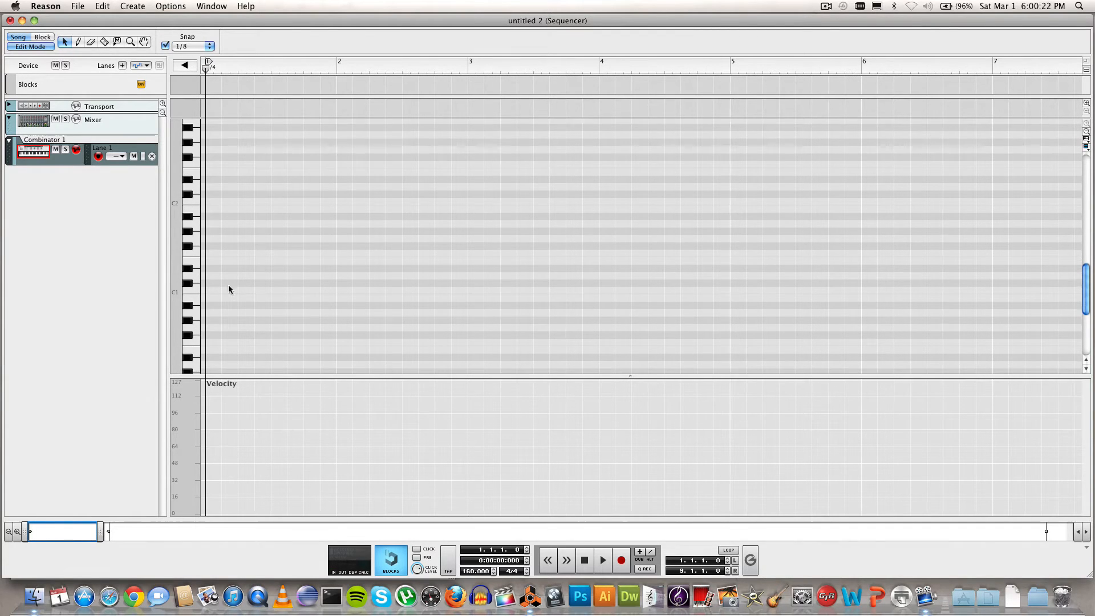
{"action": "left_click", "coordinate": [195, 288]}
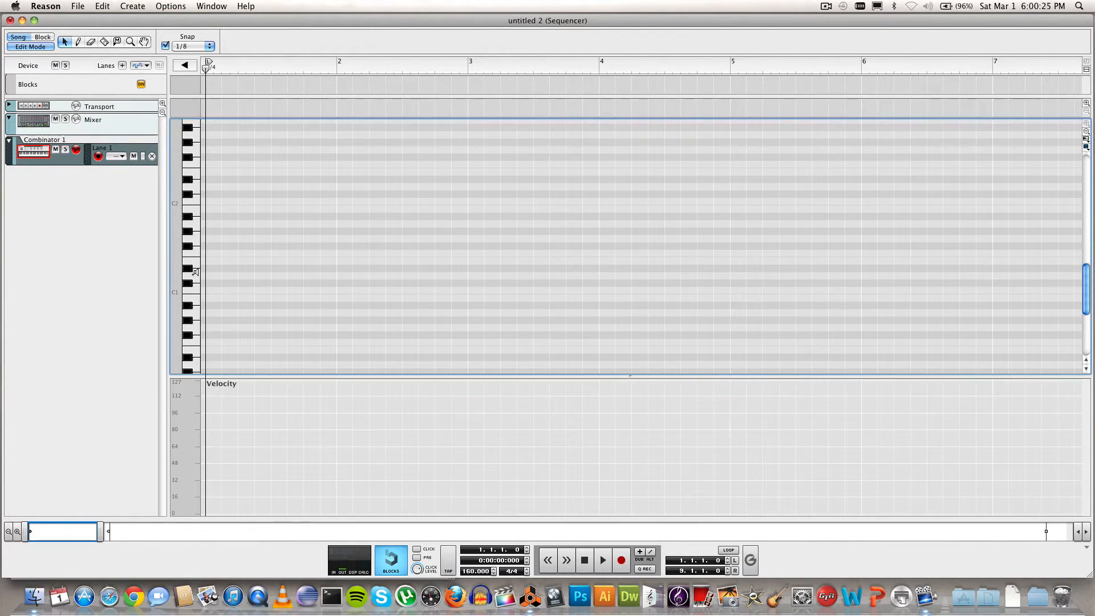
{"action": "left_click", "coordinate": [195, 274]}
{"action": "left_click", "coordinate": [78, 44]}
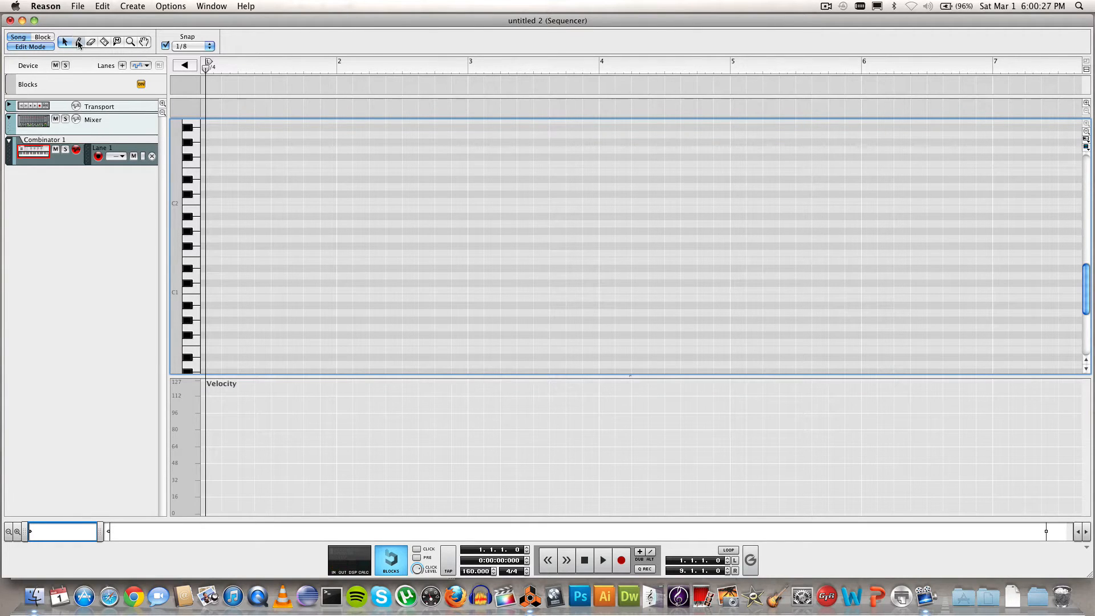
Step: With 1/8 snap, pencil C1 and D1 drum notes across bars 1–2
{"action": "left_click", "coordinate": [210, 289]}
{"action": "left_click", "coordinate": [194, 45]}
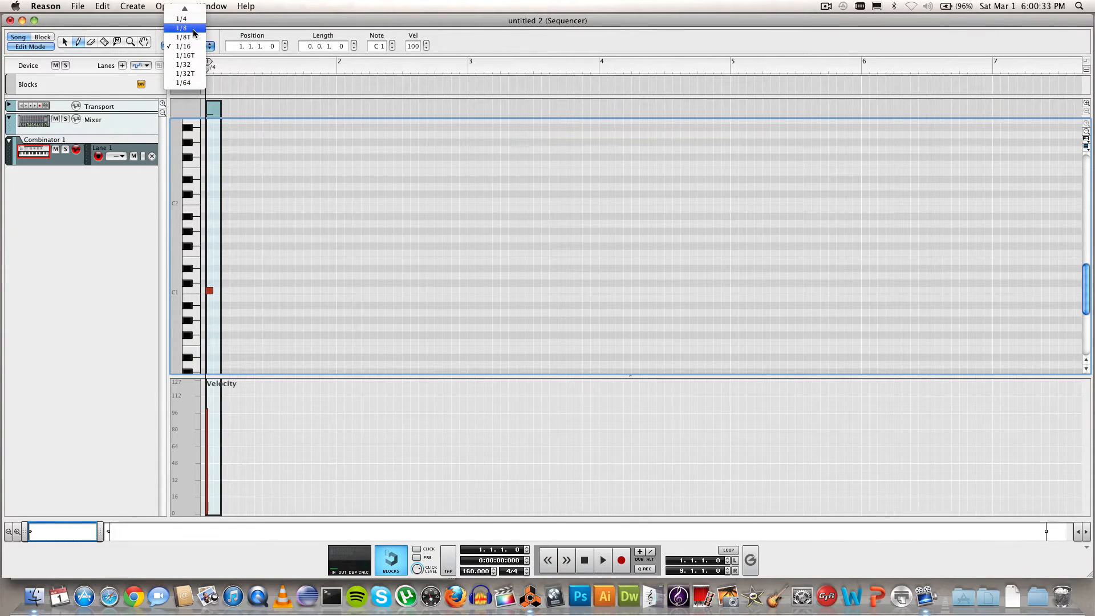
{"action": "left_click", "coordinate": [194, 28]}
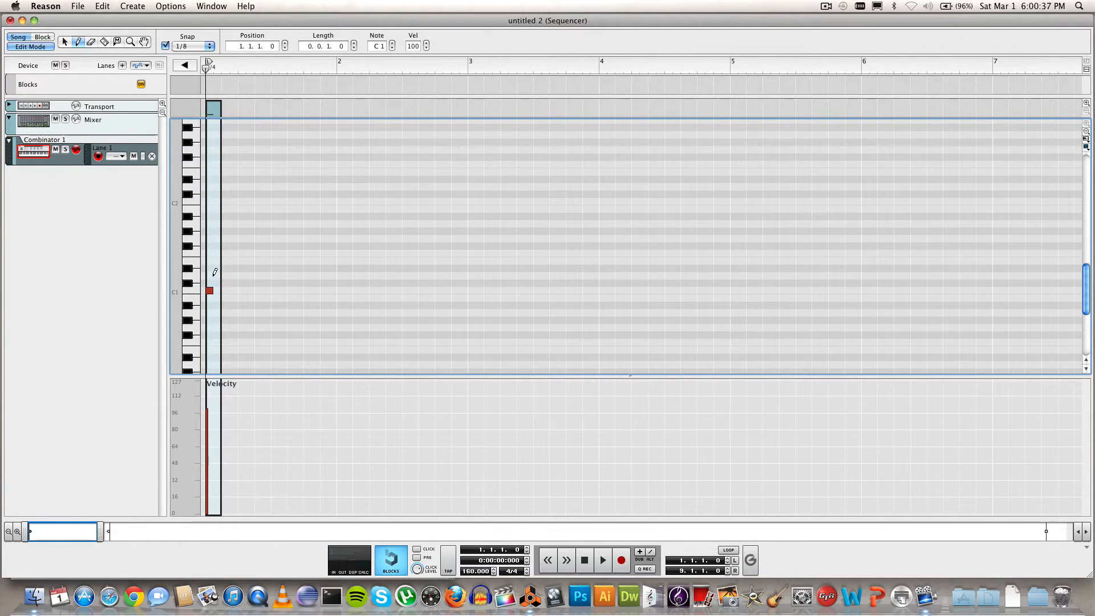
{"action": "left_click", "coordinate": [280, 276]}
{"action": "left_click", "coordinate": [328, 290]}
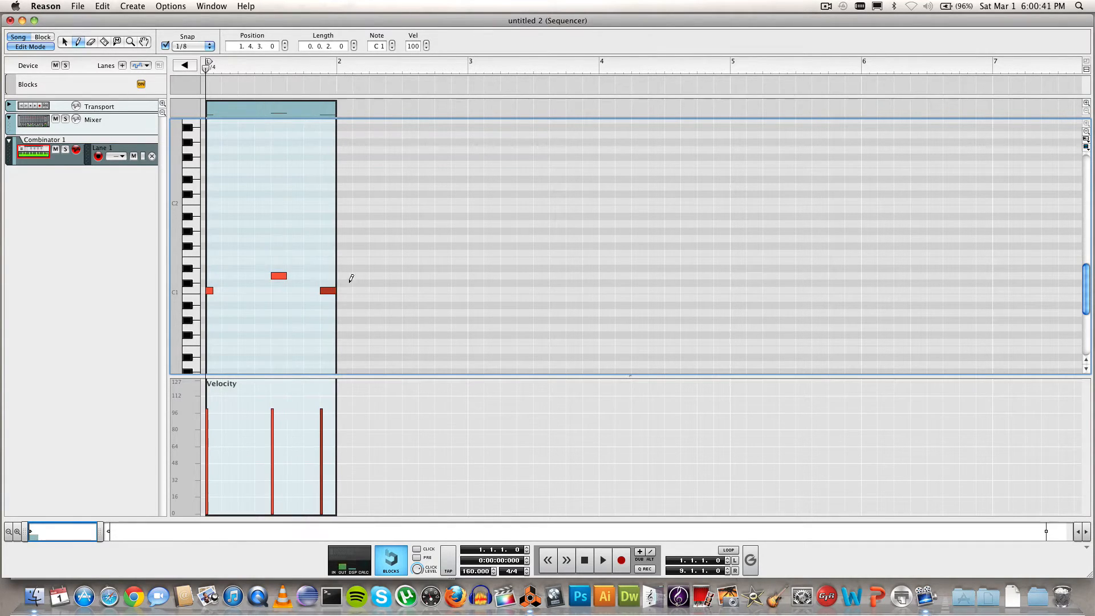
{"action": "left_click", "coordinate": [357, 289]}
{"action": "left_click", "coordinate": [378, 289]}
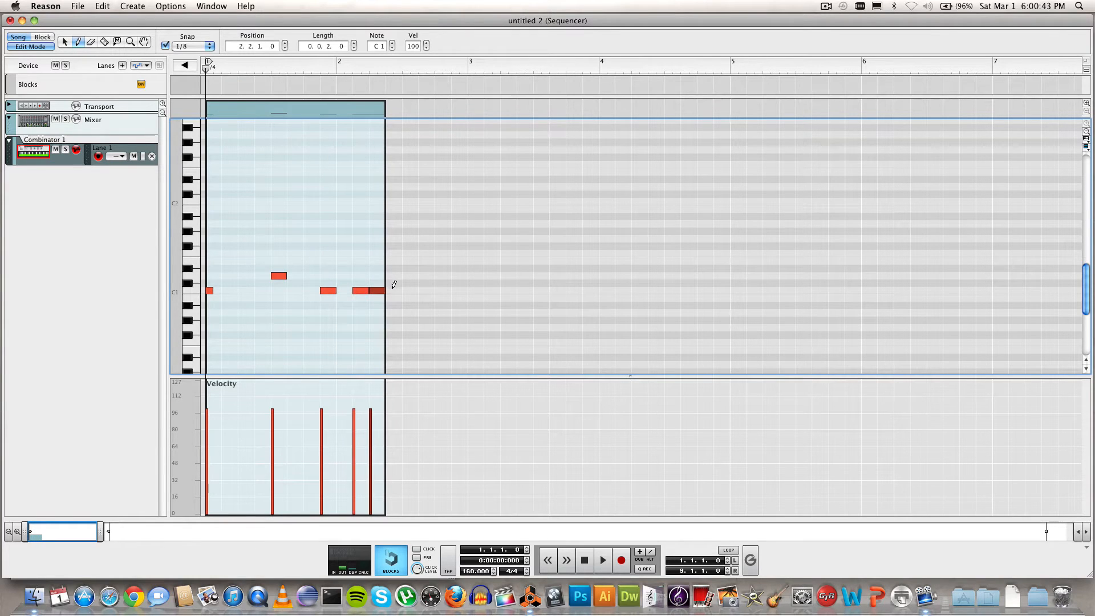
{"action": "left_click", "coordinate": [411, 275]}
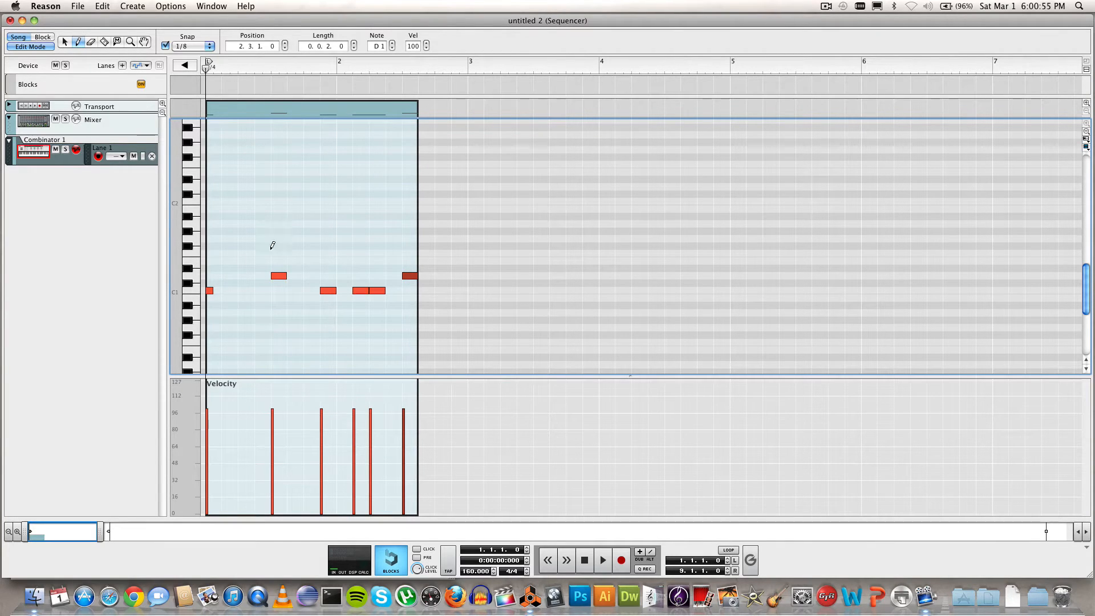
Step: Audition the drum sounds up the keyboard and add a G#3 note at bar 1's start
{"action": "left_click_drag", "start_coordinate": [194, 294], "coordinate": [195, 172]}
{"action": "left_click_drag", "start_coordinate": [101, 530], "coordinate": [99, 530]}
{"action": "scroll", "coordinate": [211, 294], "scroll_direction": "up", "scroll_amount": 5}
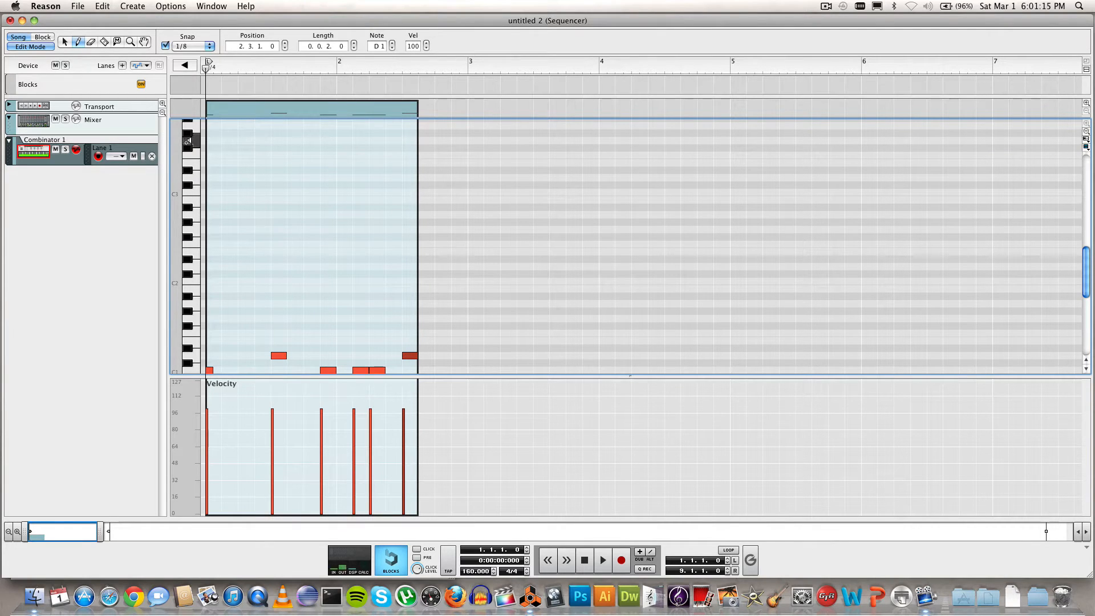
{"action": "scroll", "coordinate": [196, 169], "scroll_direction": "up", "scroll_amount": 2}
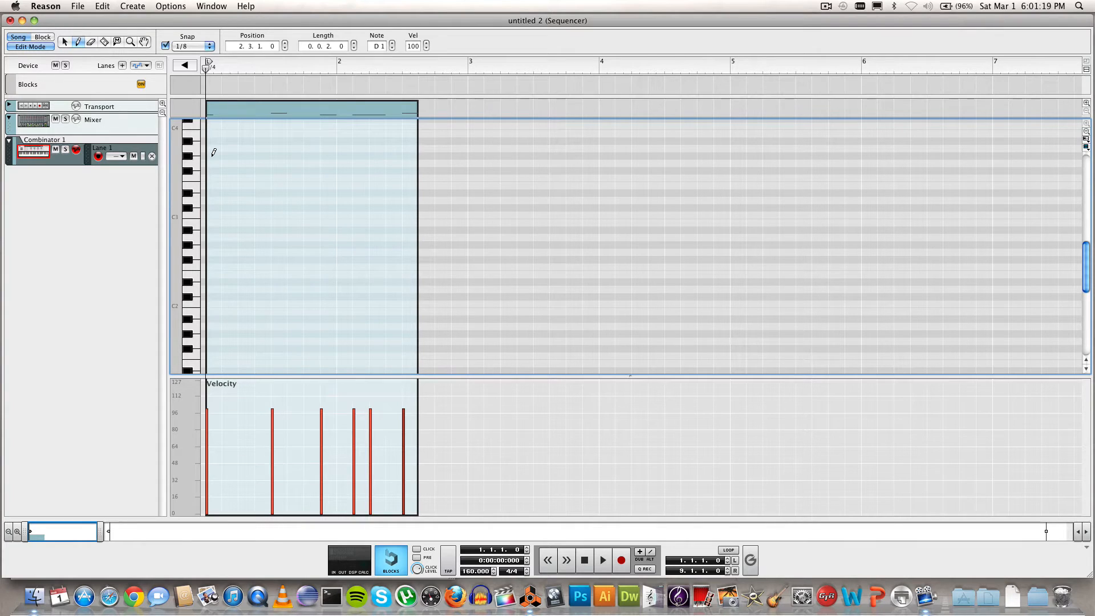
{"action": "left_click", "coordinate": [213, 155]}
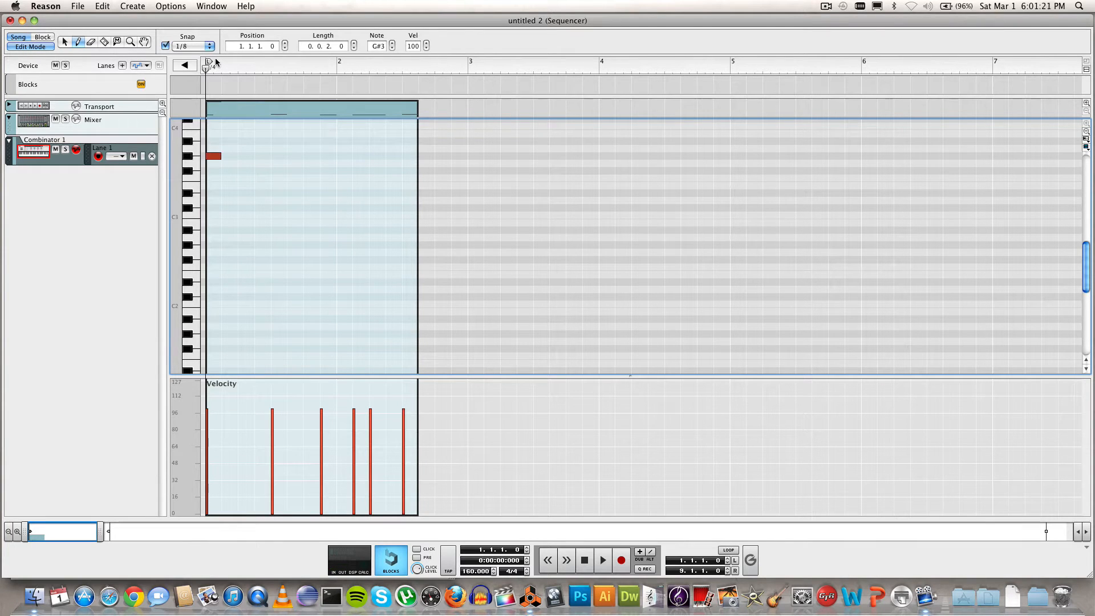
Step: Undo the stray note, set Snap to 1/16, and pencil G#3 eighths across bar 1
{"action": "key", "text": "super+z"}
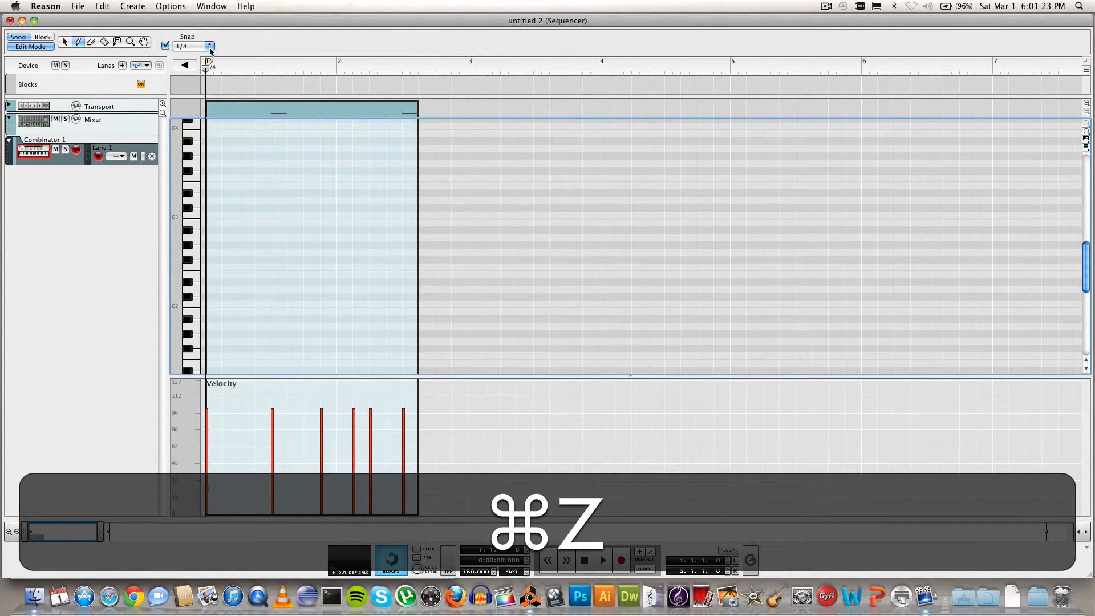
{"action": "left_click", "coordinate": [209, 47]}
{"action": "left_click", "coordinate": [191, 64]}
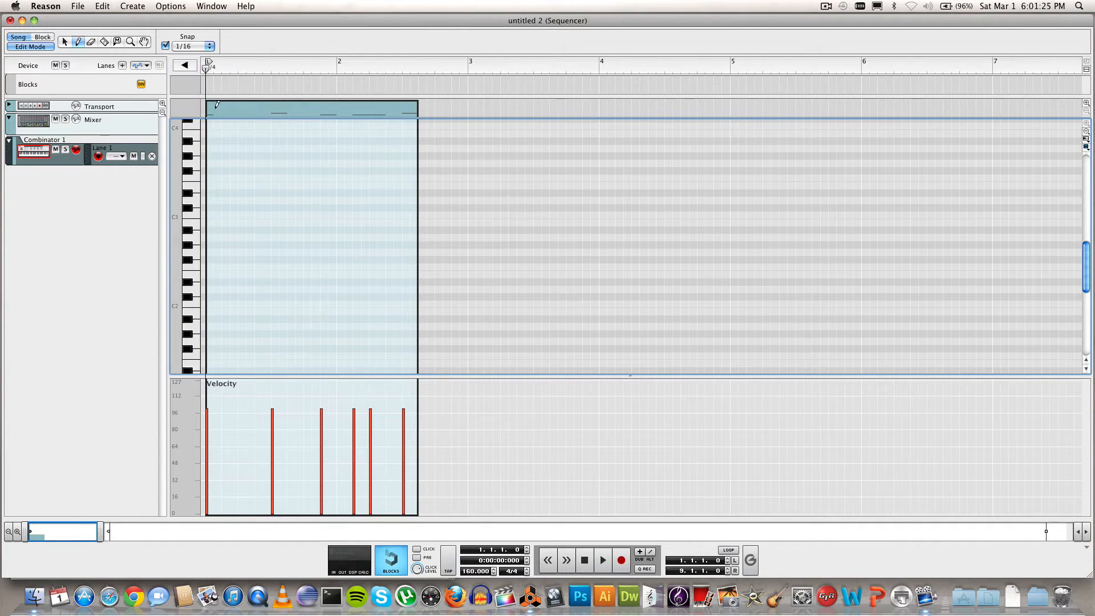
{"action": "left_click", "coordinate": [189, 156]}
{"action": "left_click", "coordinate": [210, 156]}
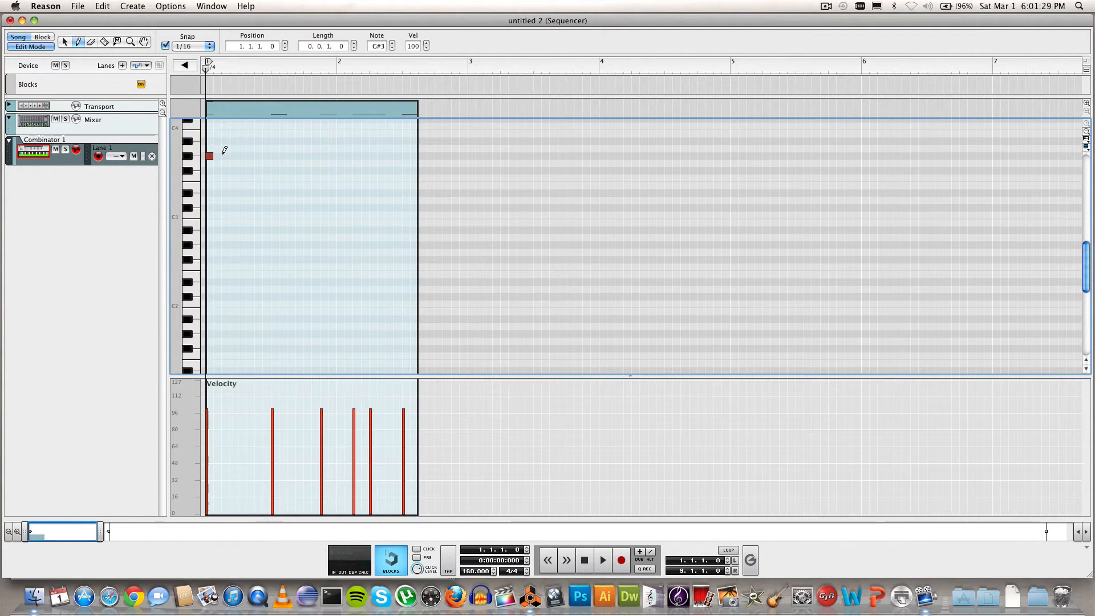
{"action": "left_click", "coordinate": [226, 156]}
{"action": "left_click", "coordinate": [242, 156]}
{"action": "left_click", "coordinate": [259, 156]}
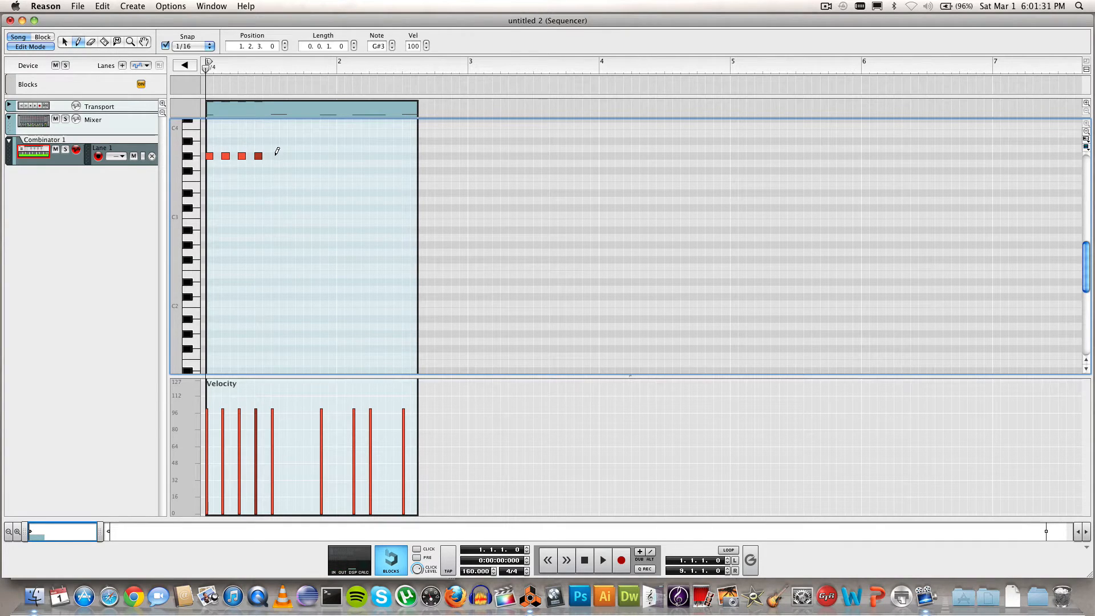
{"action": "left_click", "coordinate": [275, 156]}
{"action": "left_click", "coordinate": [292, 155]}
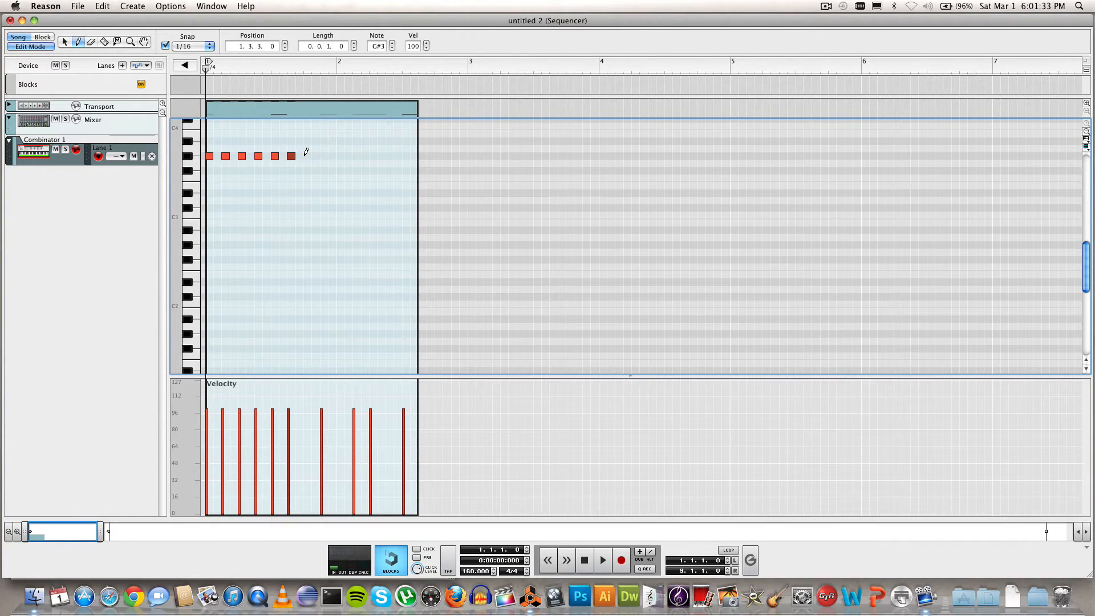
{"action": "left_click", "coordinate": [308, 155]}
{"action": "left_click", "coordinate": [324, 156]}
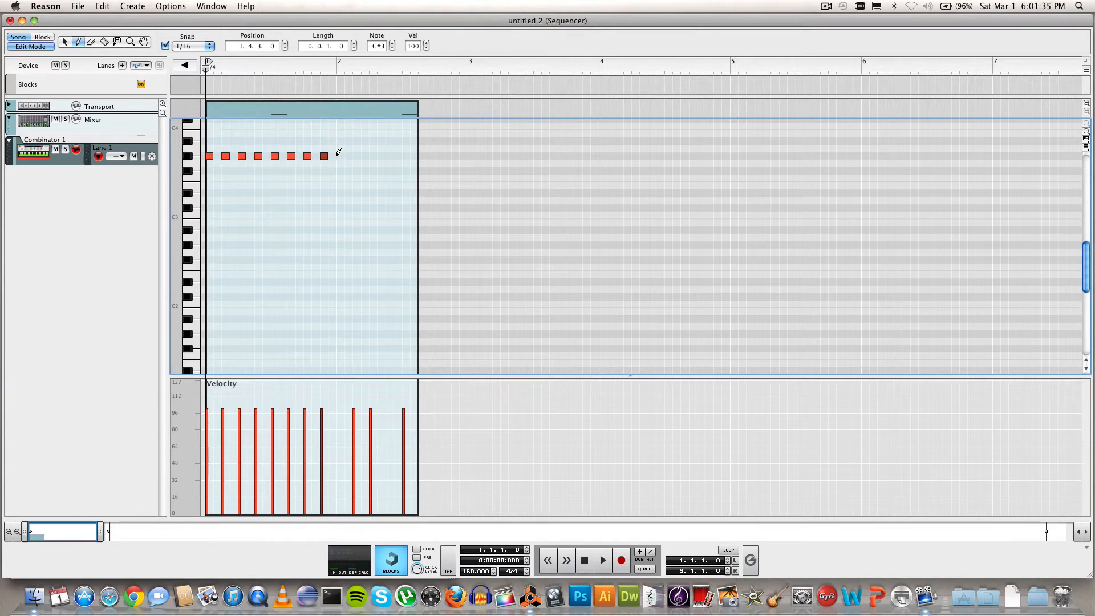
Step: Pencil G#3 eighths across bar 2 and zoom out vertically to see all notes
{"action": "left_click", "coordinate": [341, 154]}
{"action": "left_click", "coordinate": [357, 154]}
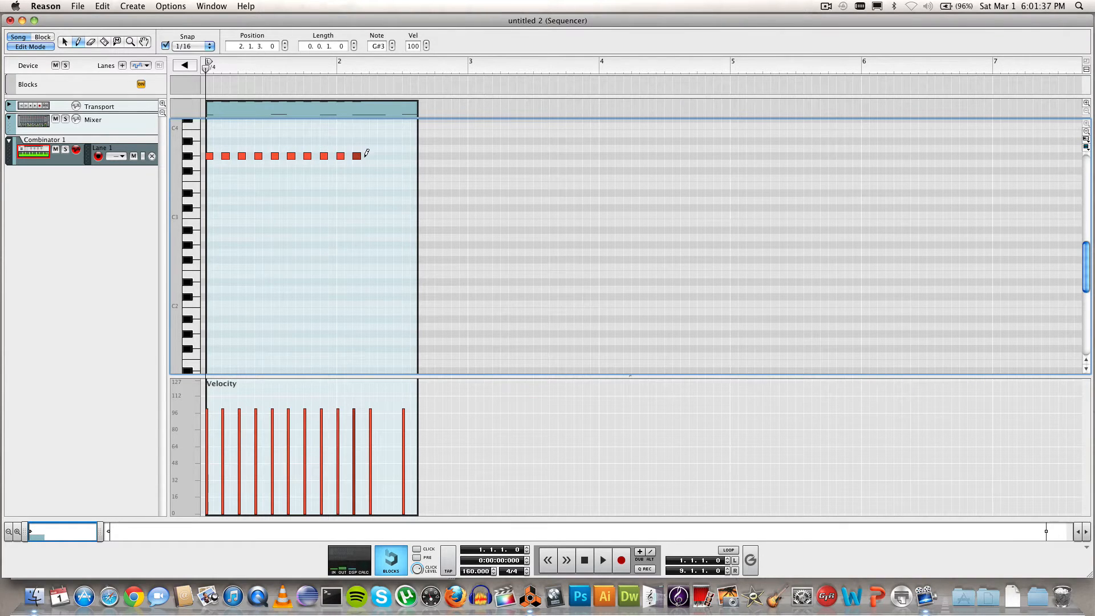
{"action": "left_click", "coordinate": [373, 154]}
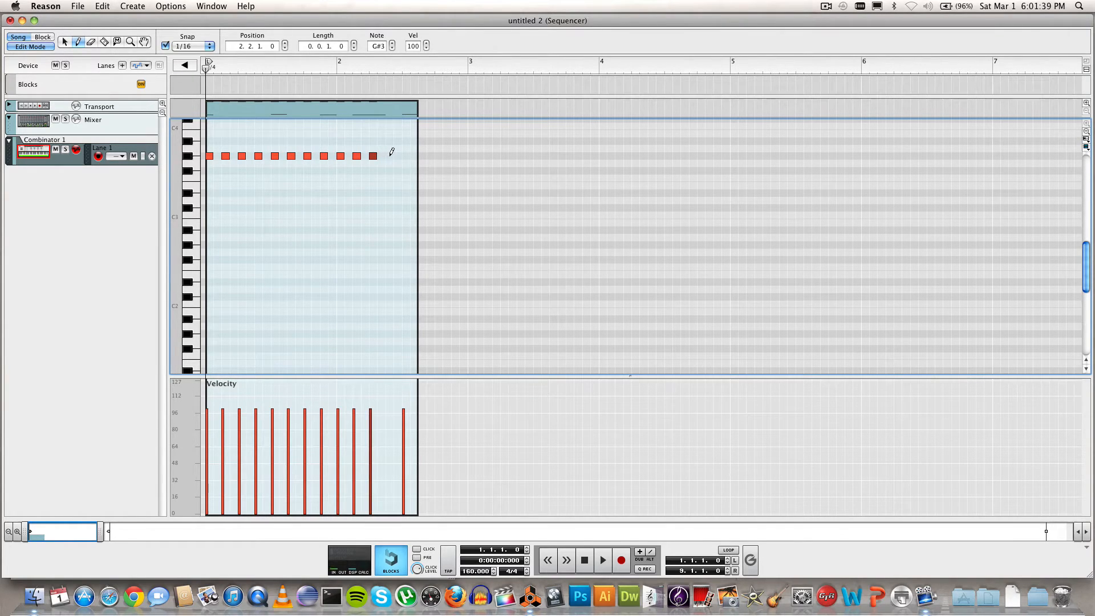
{"action": "left_click", "coordinate": [390, 154]}
{"action": "left_click", "coordinate": [407, 154]}
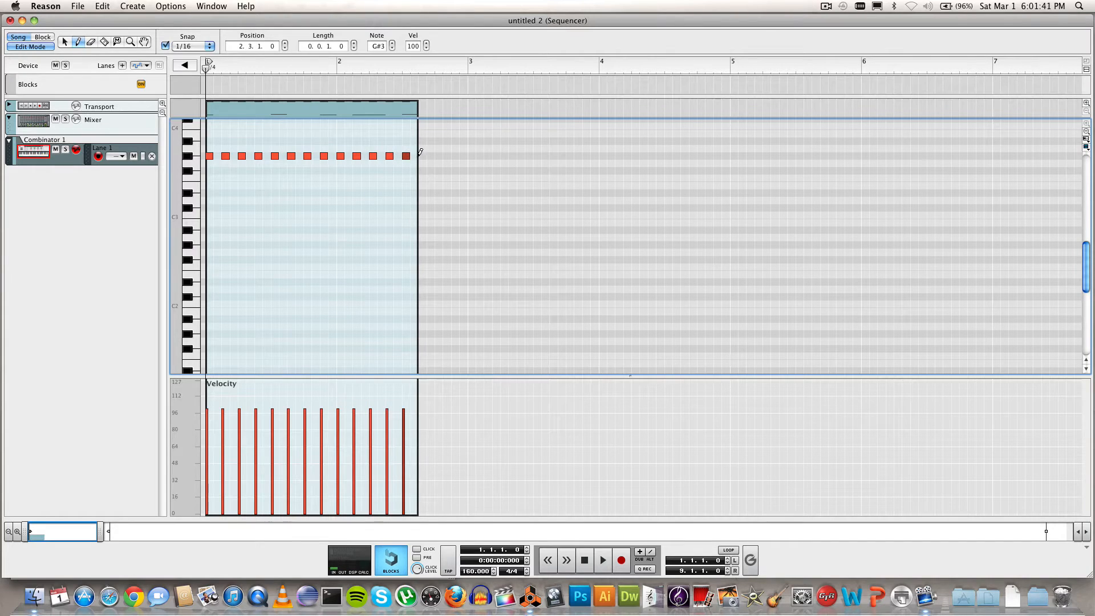
{"action": "left_click", "coordinate": [423, 154]}
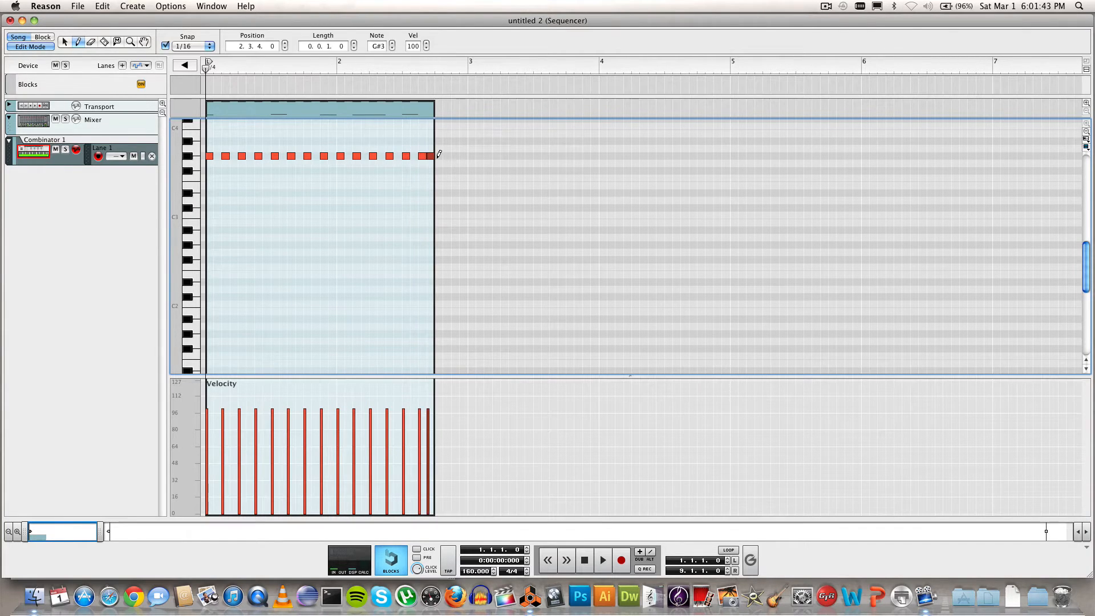
{"action": "key", "text": "super+z"}
{"action": "left_click", "coordinate": [438, 155]}
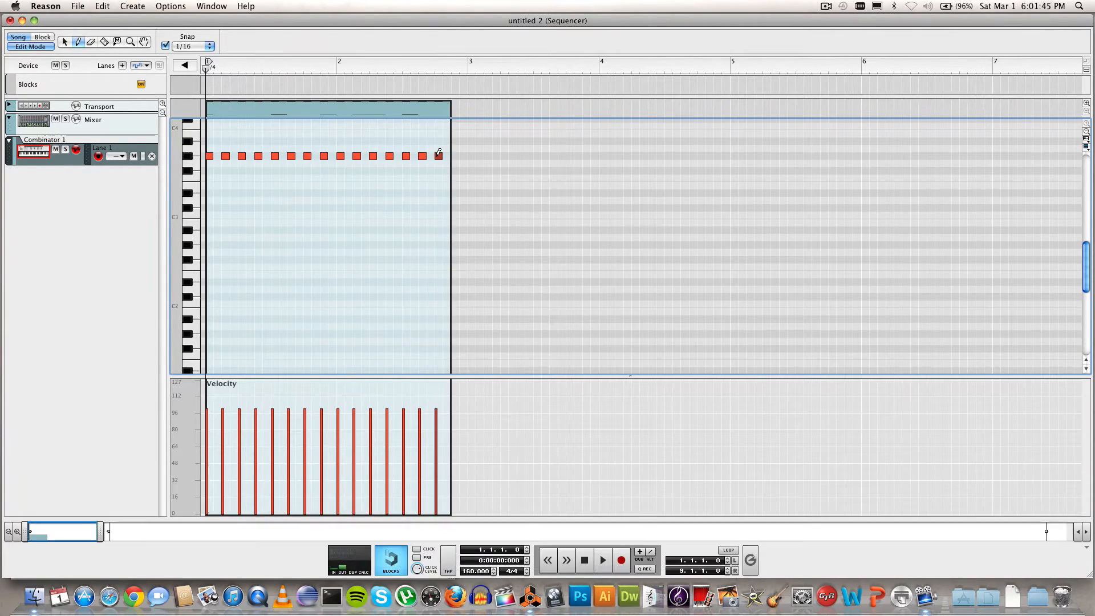
{"action": "left_click", "coordinate": [456, 156]}
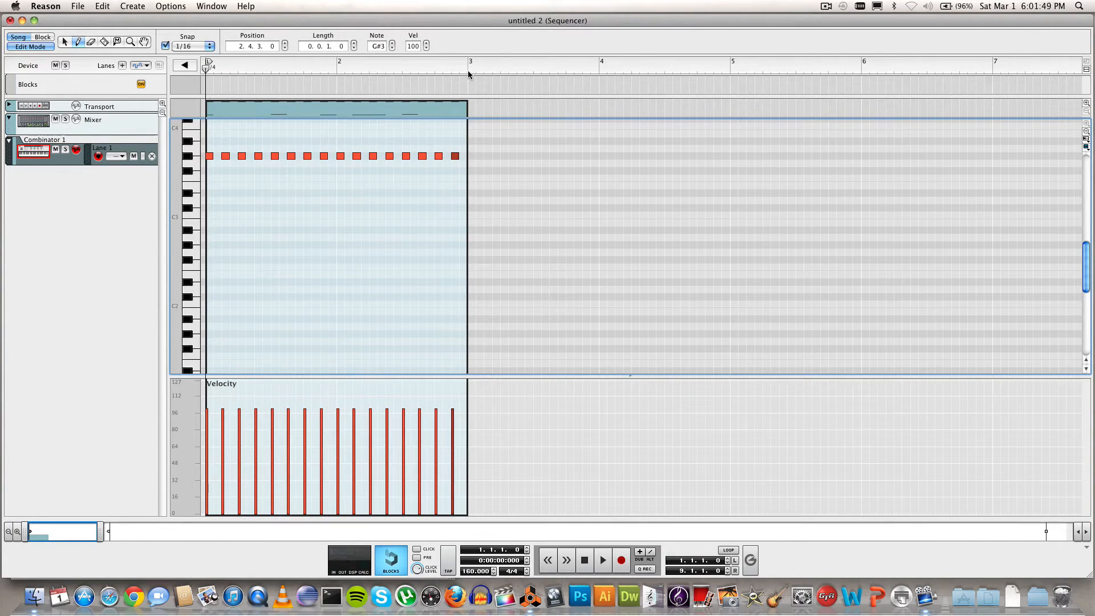
{"action": "left_click", "coordinate": [1088, 133]}
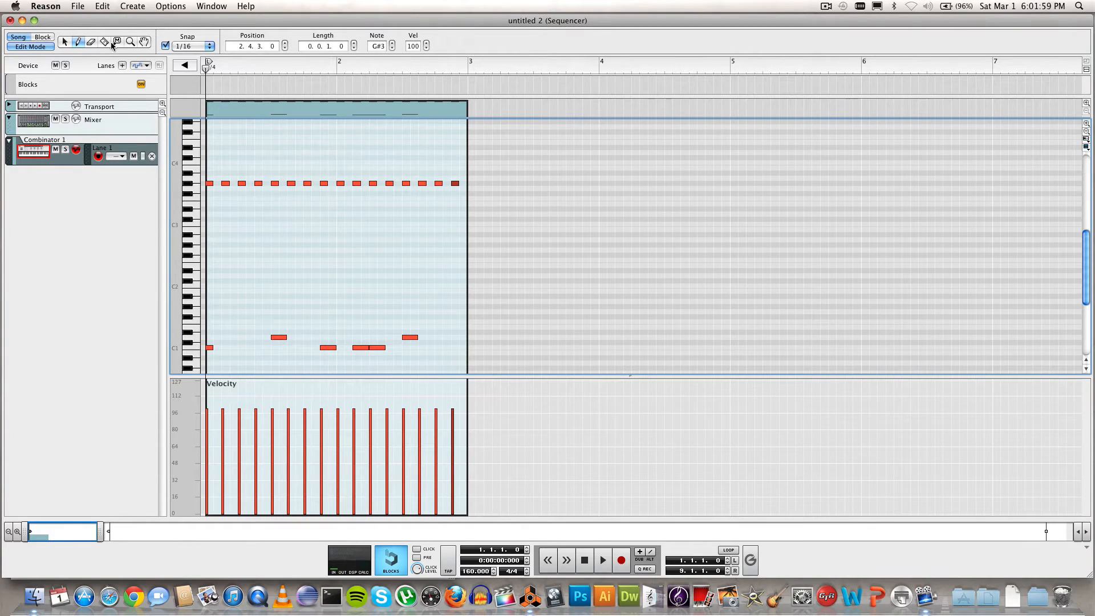
Step: Select all notes and copy the two-bar pattern into bars 3–4
{"action": "left_click", "coordinate": [65, 43]}
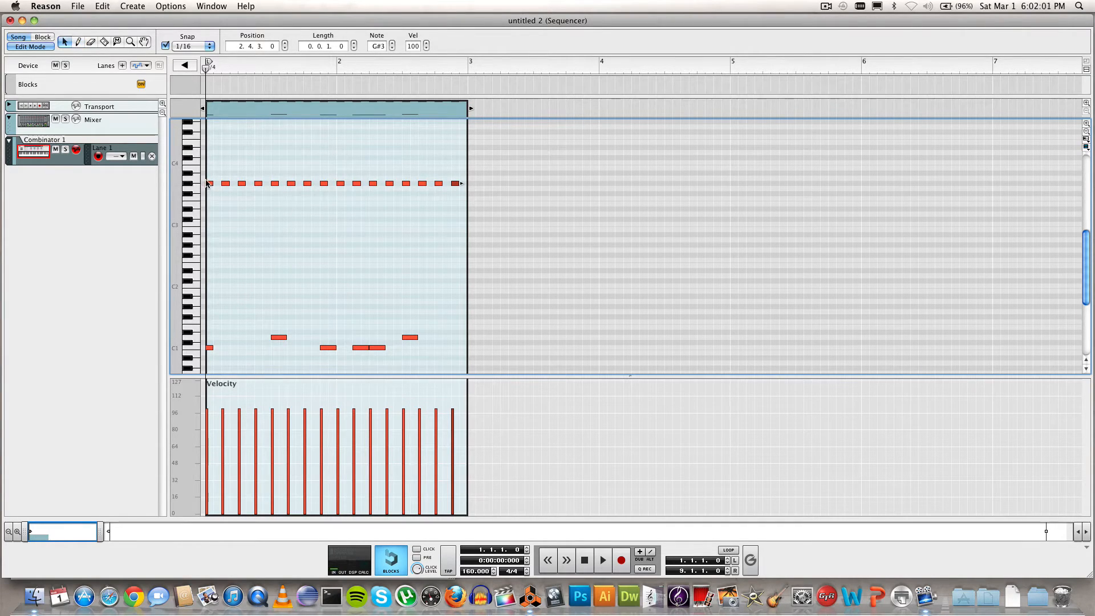
{"action": "left_click_drag", "start_coordinate": [207, 177], "coordinate": [462, 356]}
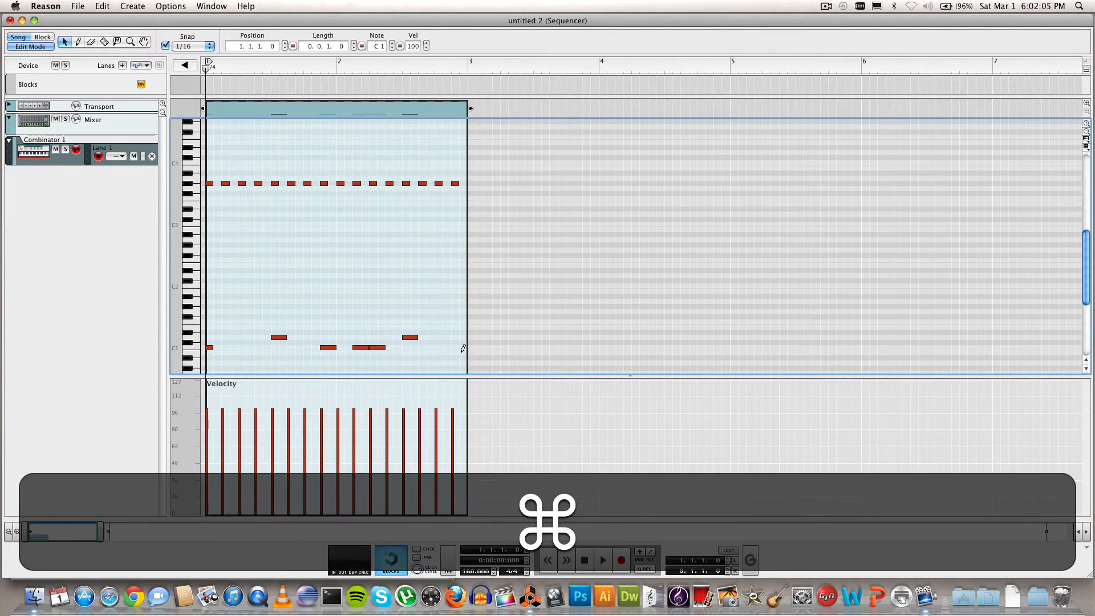
{"action": "key", "text": "cmd+c"}
{"action": "left_click", "coordinate": [468, 72]}
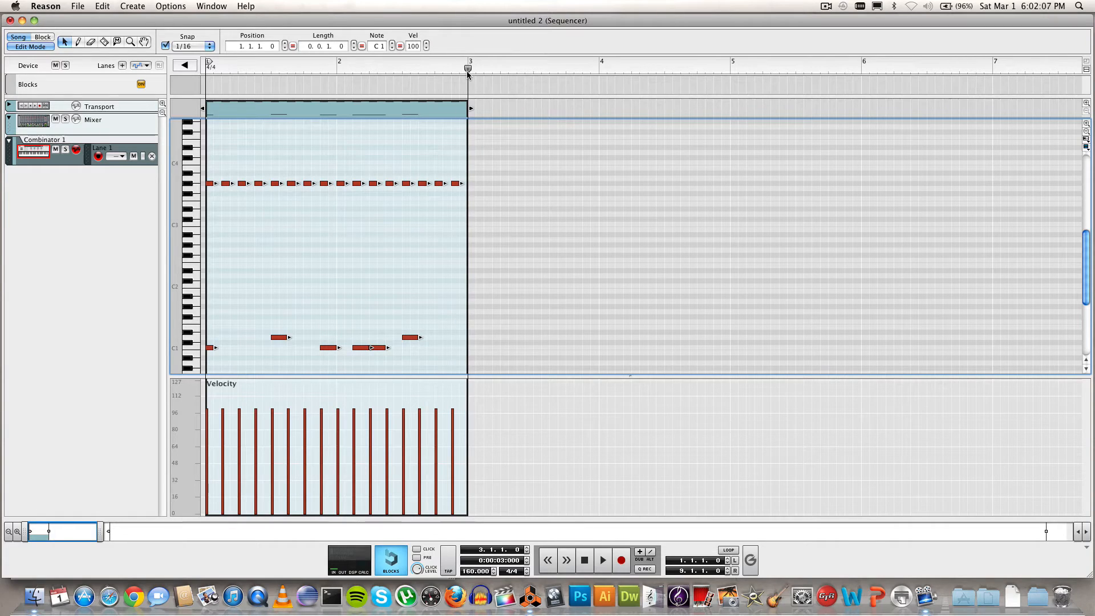
{"action": "key", "text": "super+v"}
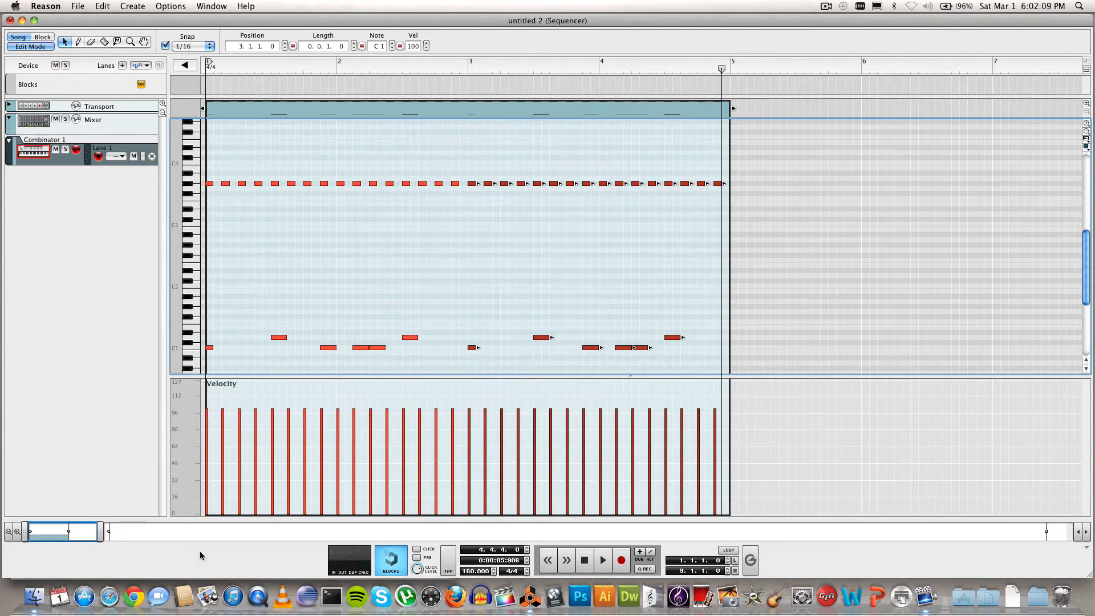
Step: Set the loop to bars 1–2, turn Loop on, and rewind to the start
{"action": "left_click_drag", "start_coordinate": [101, 537], "coordinate": [126, 534]}
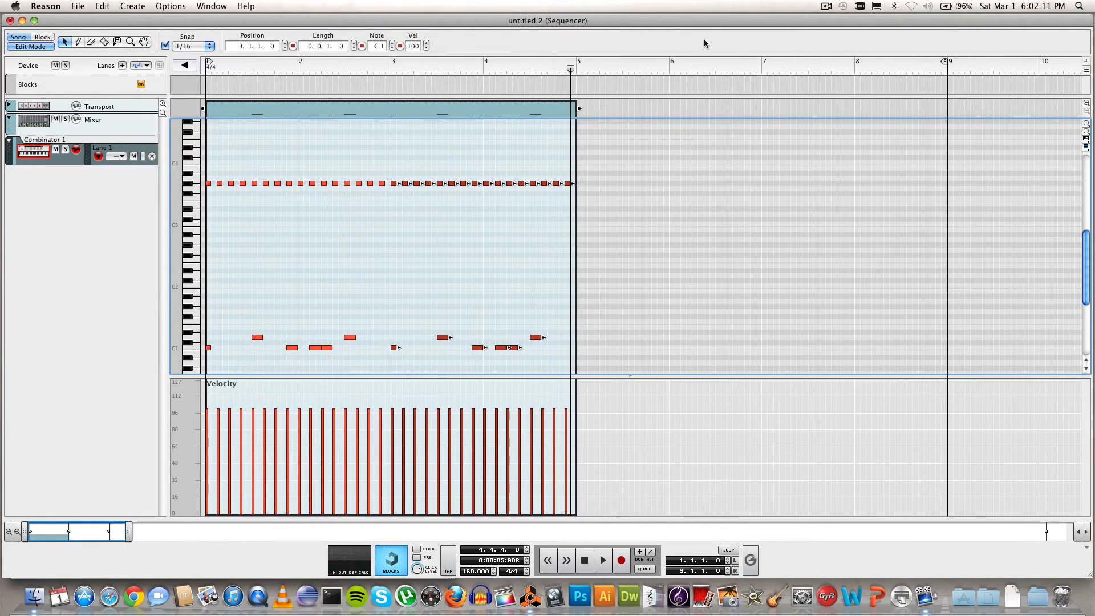
{"action": "left_click_drag", "start_coordinate": [945, 61], "coordinate": [391, 68]}
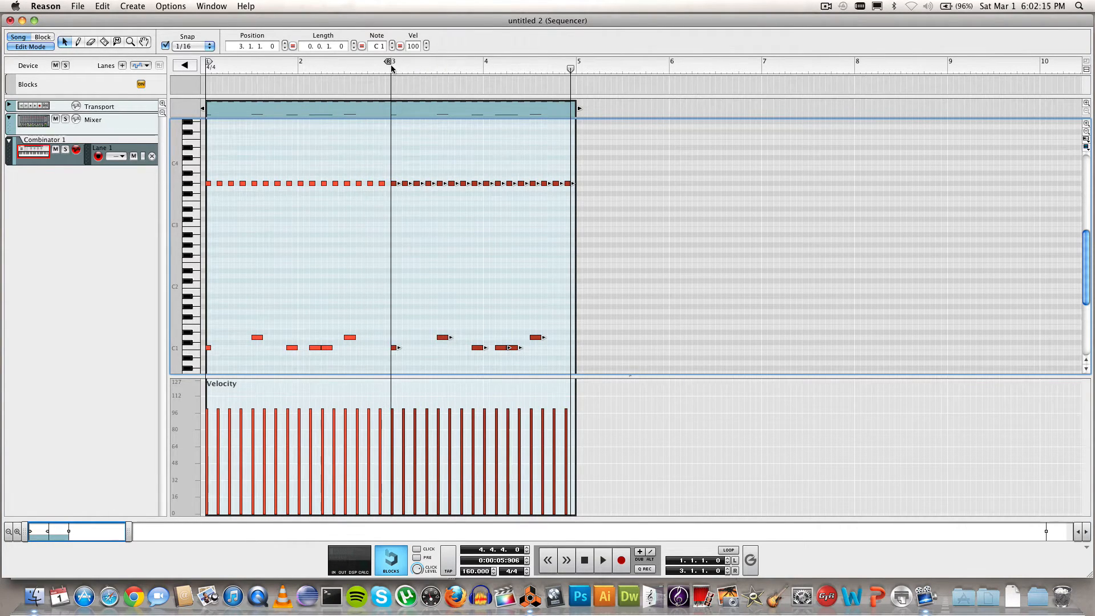
{"action": "left_click", "coordinate": [723, 550]}
{"action": "left_click_drag", "start_coordinate": [129, 535], "coordinate": [77, 538]}
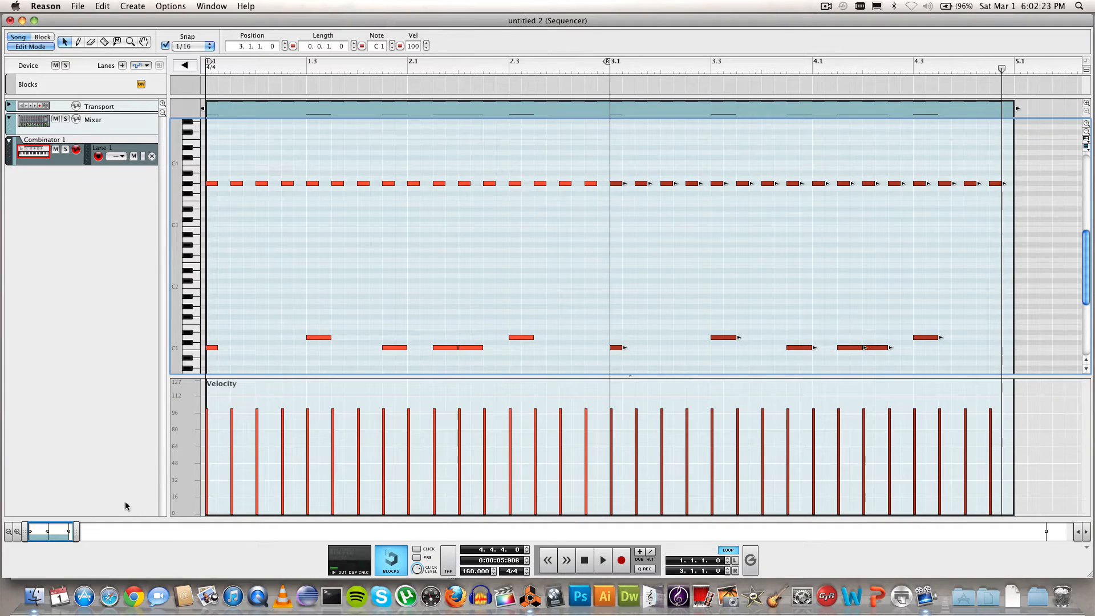
{"action": "left_click_drag", "start_coordinate": [251, 69], "coordinate": [200, 68]}
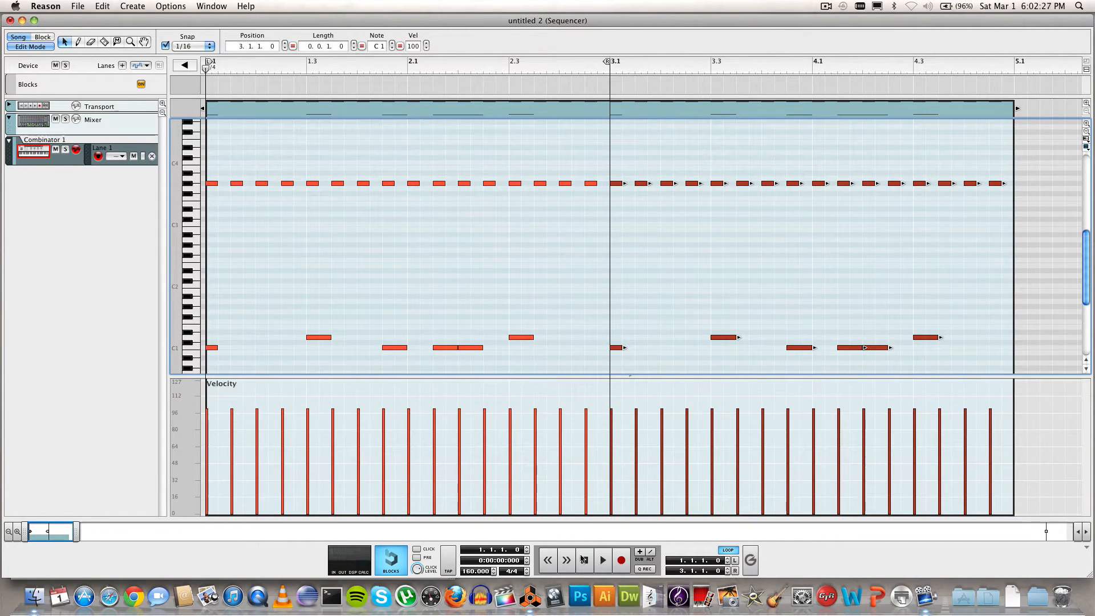
Step: Play back the looped groove, rewind to bar 1.1, and switch to the Pencil tool
{"action": "left_click", "coordinate": [602, 561]}
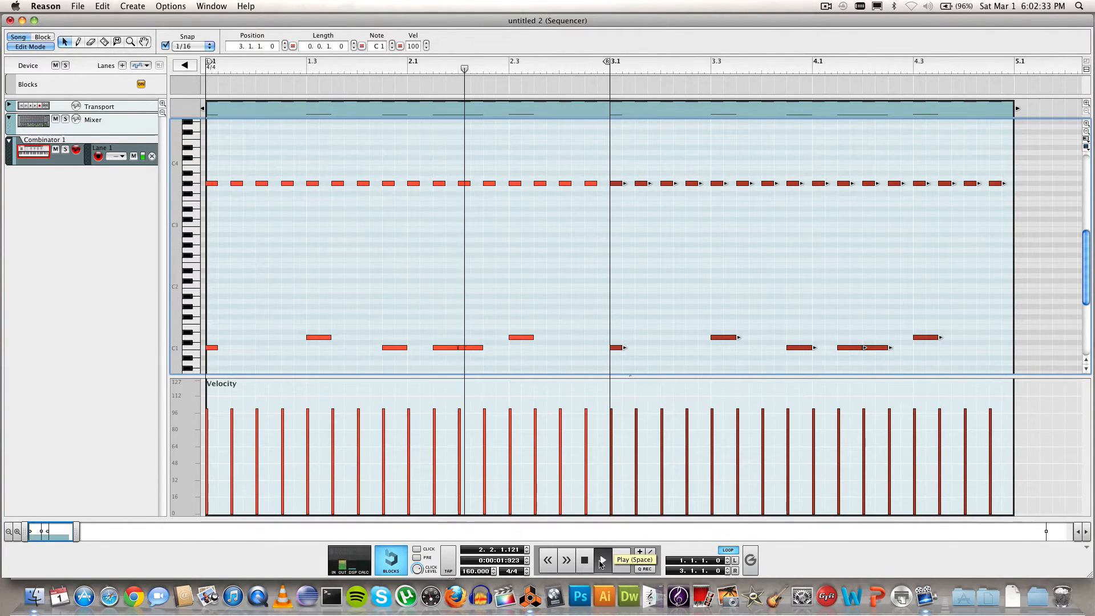
{"action": "left_click", "coordinate": [591, 564]}
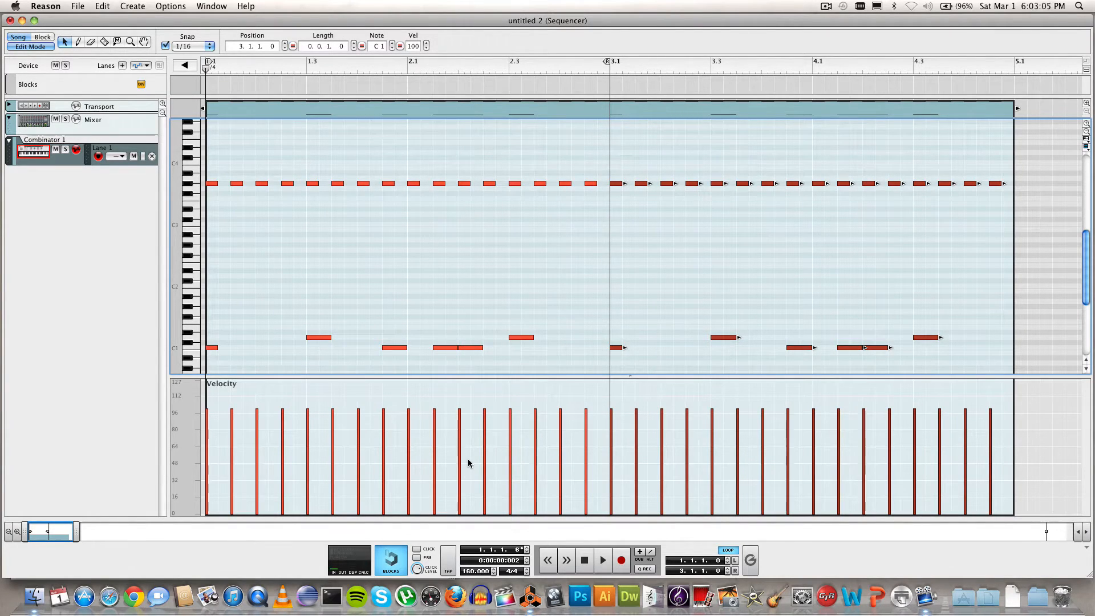
{"action": "left_click", "coordinate": [604, 561]}
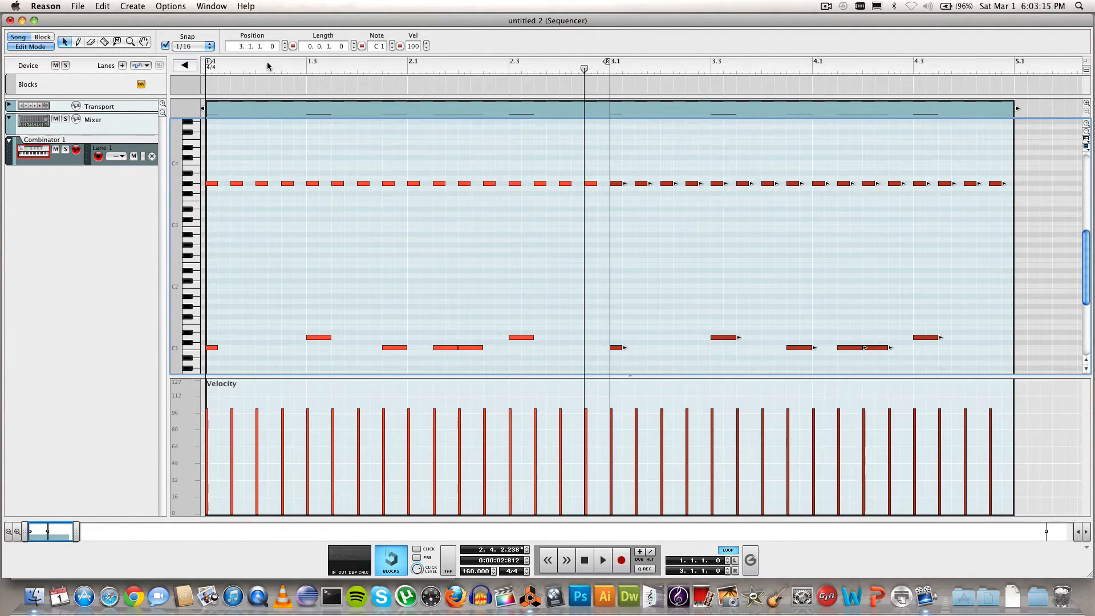
{"action": "left_click_drag", "start_coordinate": [261, 67], "coordinate": [171, 71]}
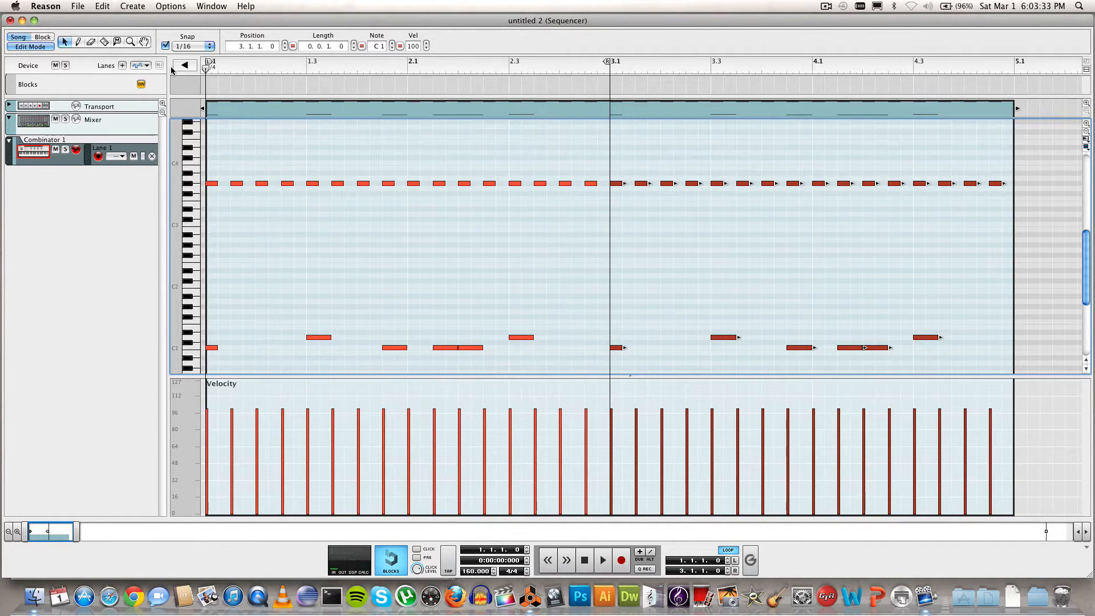
{"action": "left_click", "coordinate": [80, 42]}
Step: Drop the 1.1.3 G#3 velocity to about 30 and the 1.2.1 G#3 to about 88
{"action": "left_click_drag", "start_coordinate": [234, 407], "coordinate": [232, 477]}
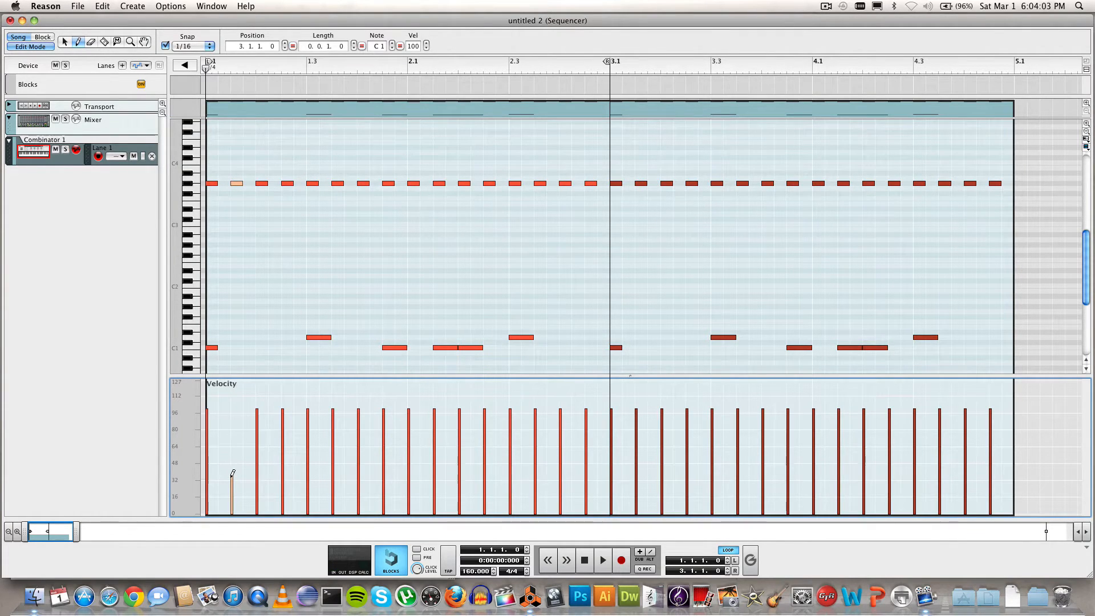
{"action": "mouse_move", "coordinate": [239, 449]}
{"action": "left_mouse_down"}
{"action": "mouse_move", "coordinate": [234, 422]}
{"action": "mouse_move", "coordinate": [234, 478]}
{"action": "left_mouse_up"}
{"action": "left_click_drag", "start_coordinate": [260, 406], "coordinate": [258, 418]}
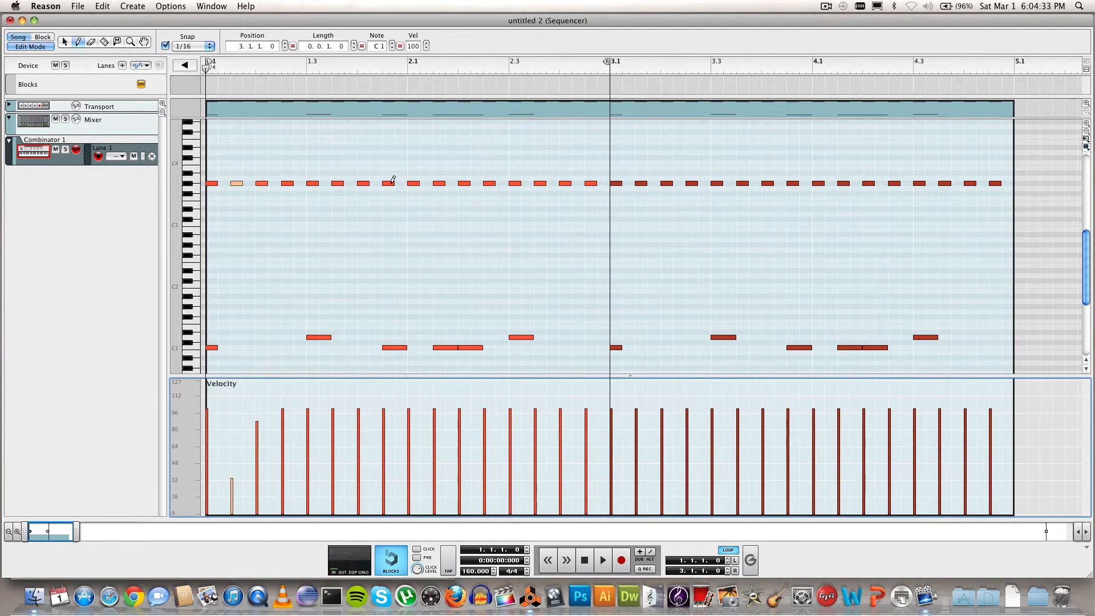
{"action": "left_click", "coordinate": [65, 42]}
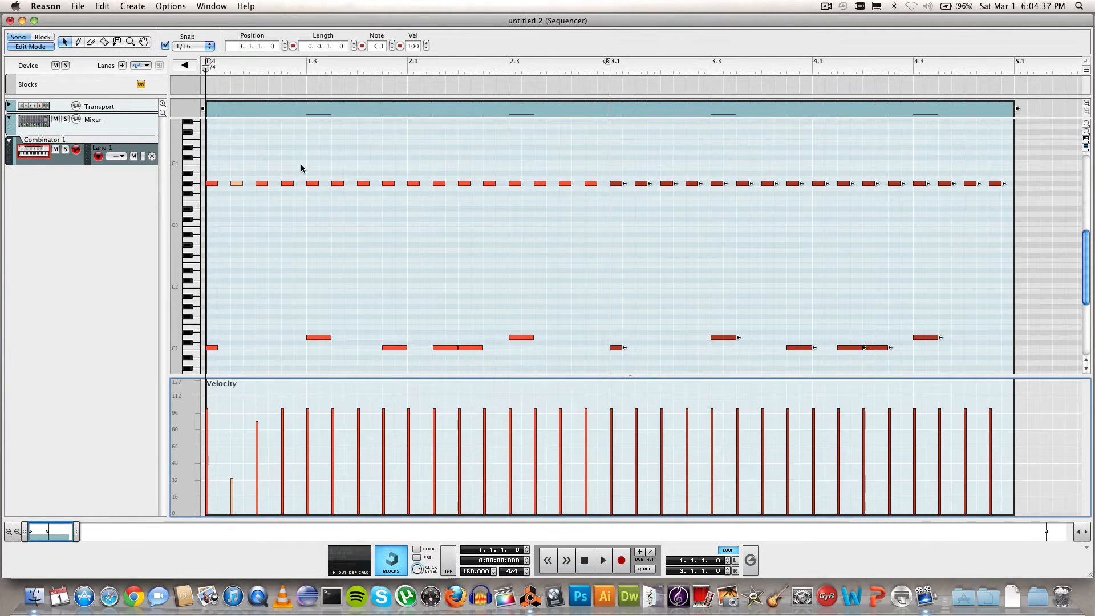
Step: Turn the bar-1 offbeat G#3 notes (1.2.3, 1.3.3, 1.4.3) into ghost notes around 35, undoing a 1.3 edit
{"action": "left_click", "coordinate": [313, 184]}
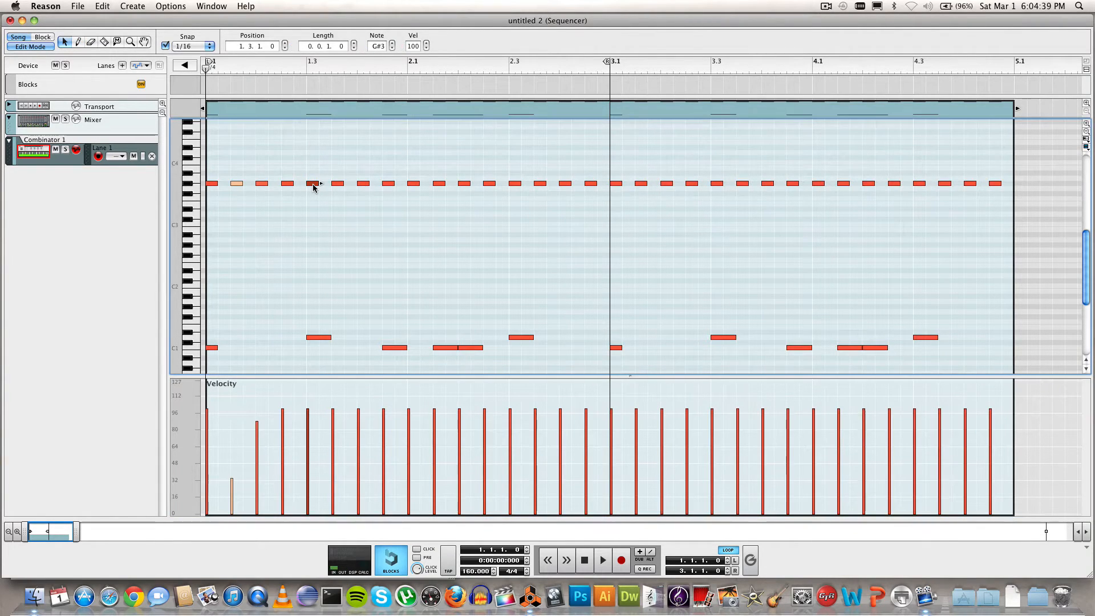
{"action": "left_click", "coordinate": [78, 43]}
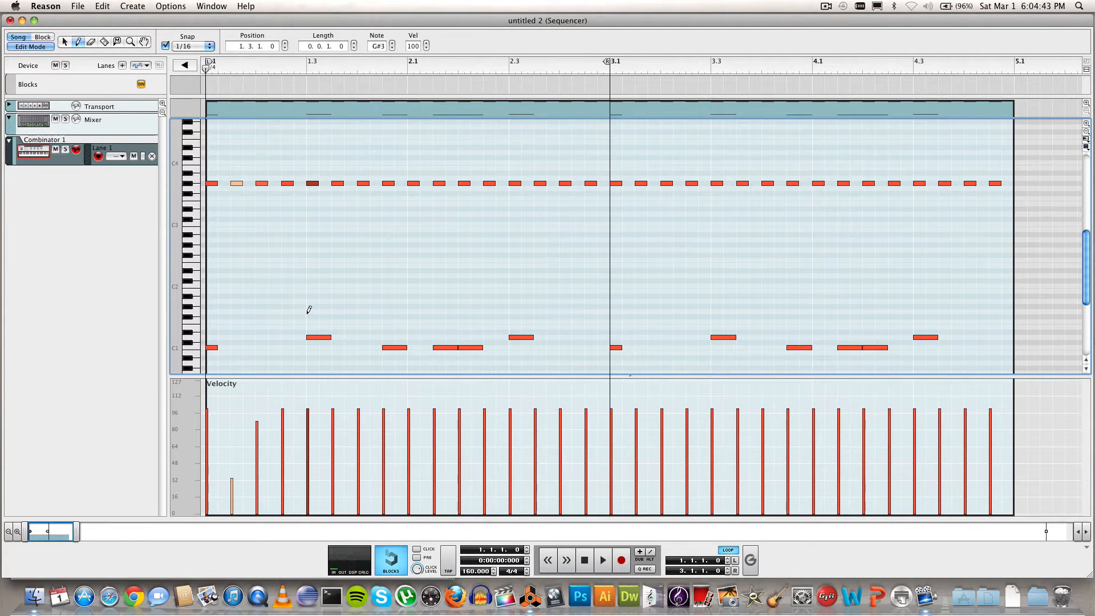
{"action": "left_click", "coordinate": [311, 410]}
{"action": "mouse_move", "coordinate": [314, 426]}
{"action": "left_mouse_down"}
{"action": "mouse_move", "coordinate": [313, 467]}
{"action": "mouse_move", "coordinate": [310, 410]}
{"action": "mouse_move", "coordinate": [310, 475]}
{"action": "left_mouse_up"}
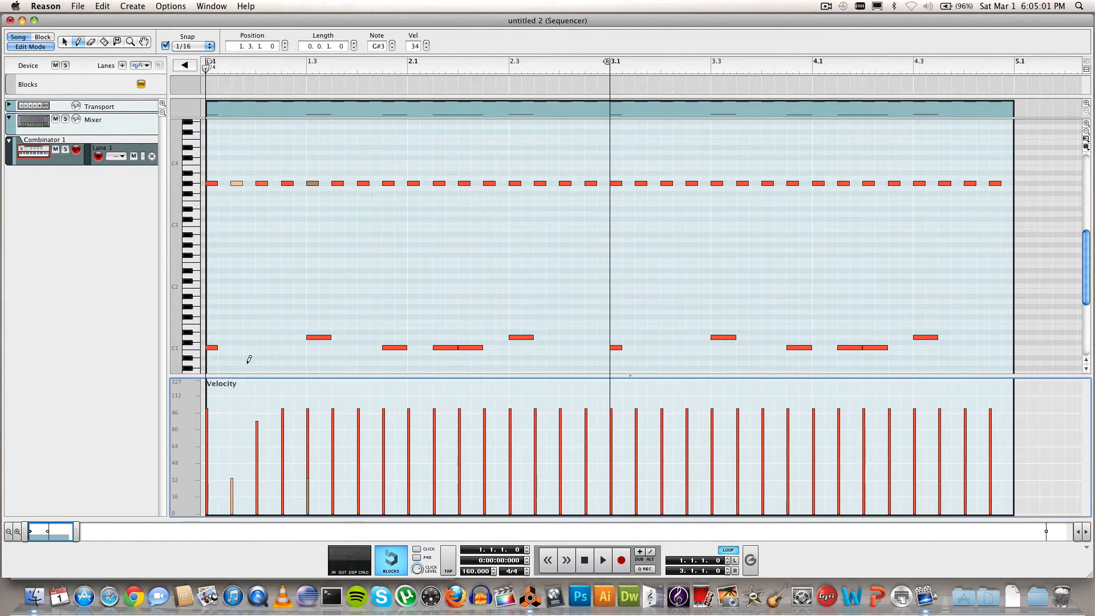
{"action": "key", "text": "super"}
{"action": "left_click_drag", "start_coordinate": [284, 428], "coordinate": [285, 469]}
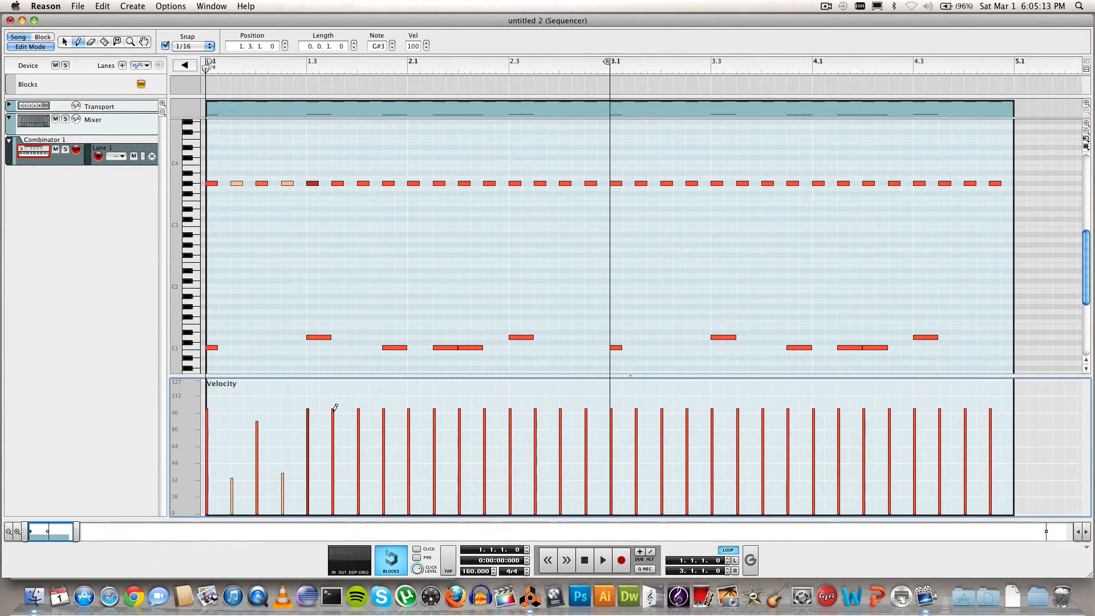
{"action": "left_click_drag", "start_coordinate": [335, 408], "coordinate": [334, 485]}
{"action": "left_click", "coordinate": [65, 43]}
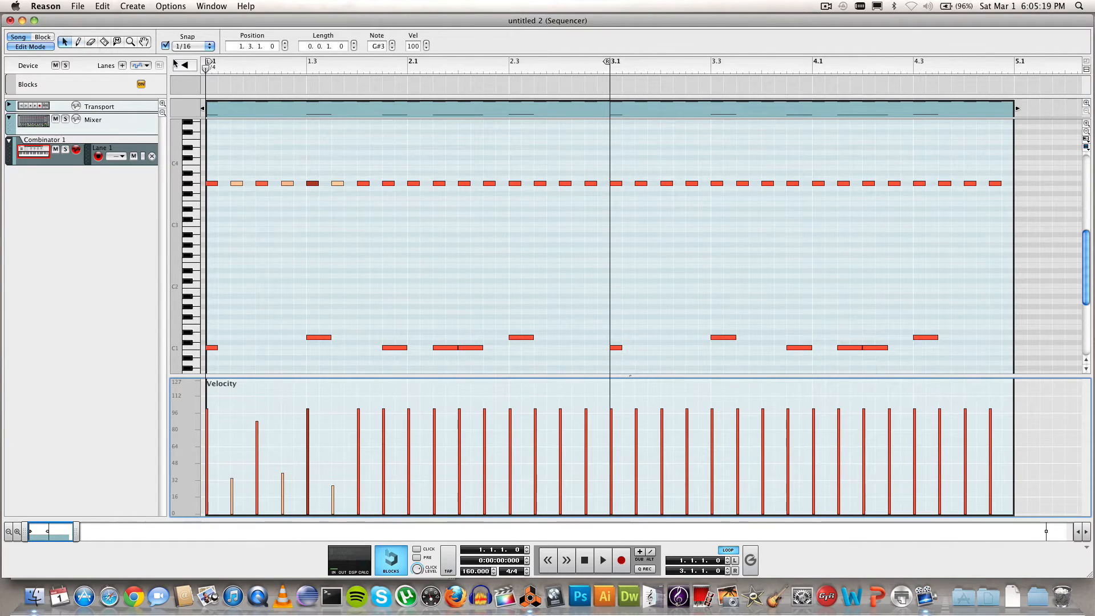
{"action": "left_click", "coordinate": [389, 185]}
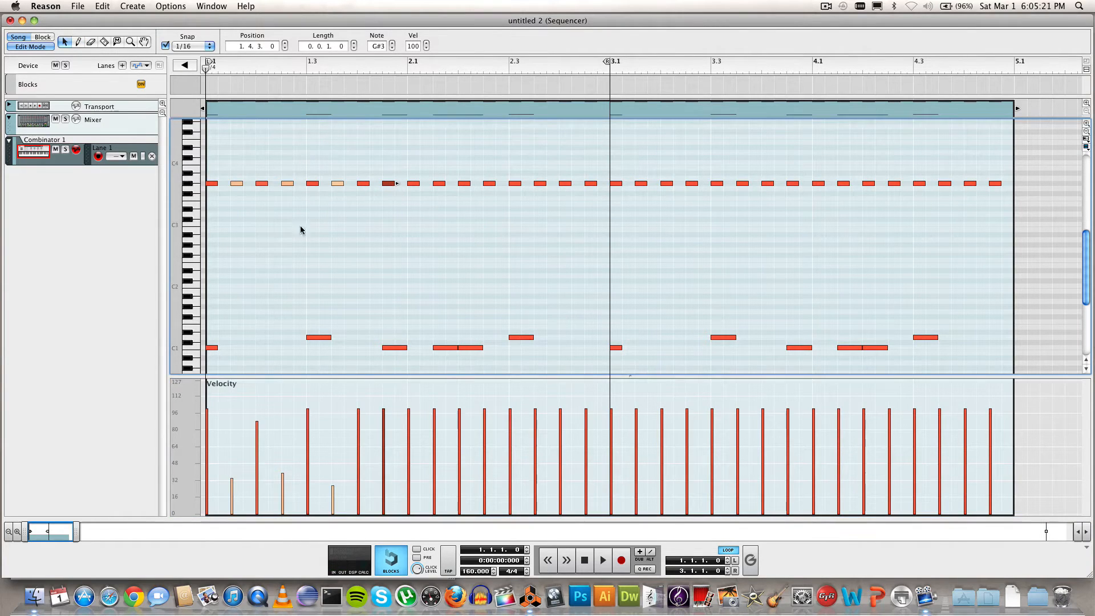
{"action": "left_click", "coordinate": [78, 43]}
{"action": "left_click_drag", "start_coordinate": [386, 413], "coordinate": [386, 485]}
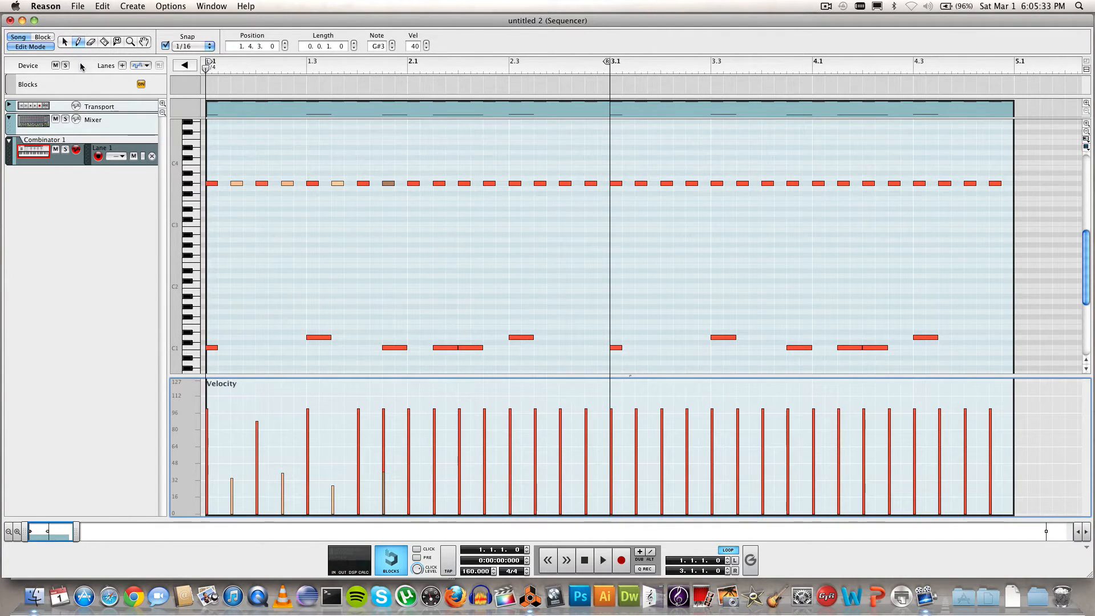
Step: Ghost the bar-2 offbeat G#3 notes (2.1.3, 2.2.3, 2.3.3, 2.4.3) and move the loop start to bar 3
{"action": "left_click", "coordinate": [61, 46]}
{"action": "left_click", "coordinate": [440, 184]}
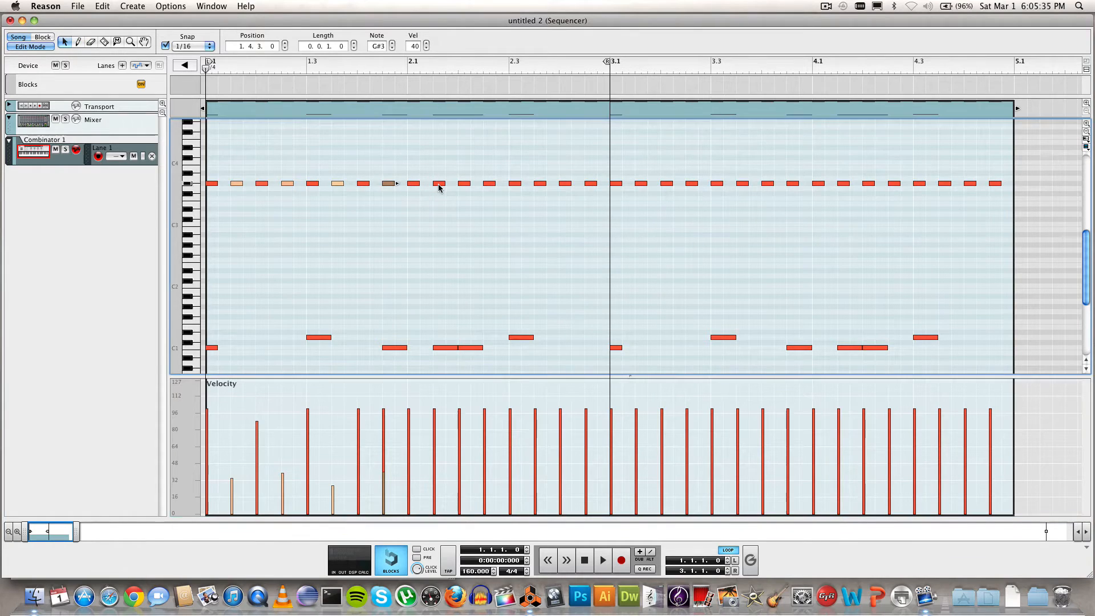
{"action": "left_click", "coordinate": [78, 43]}
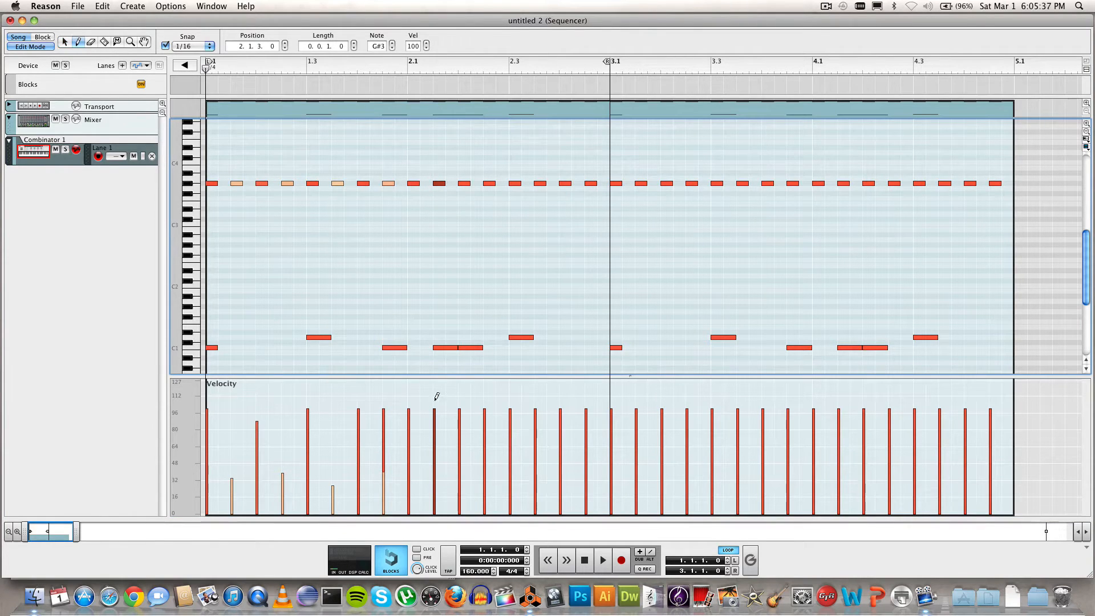
{"action": "left_click_drag", "start_coordinate": [435, 412], "coordinate": [435, 463]}
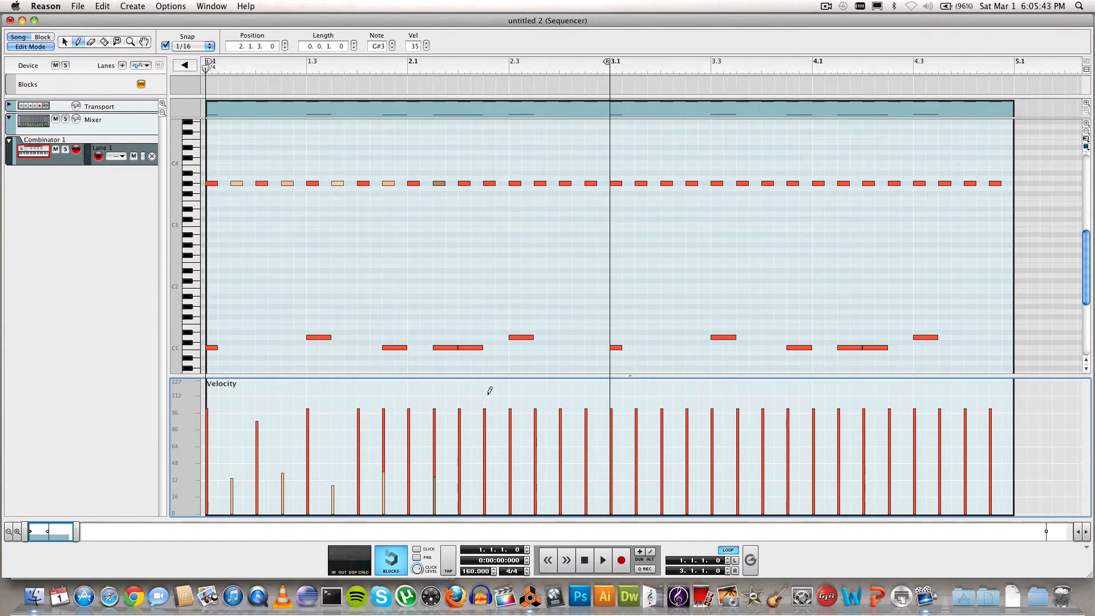
{"action": "left_click_drag", "start_coordinate": [487, 408], "coordinate": [486, 463]}
{"action": "left_click_drag", "start_coordinate": [540, 410], "coordinate": [537, 474]}
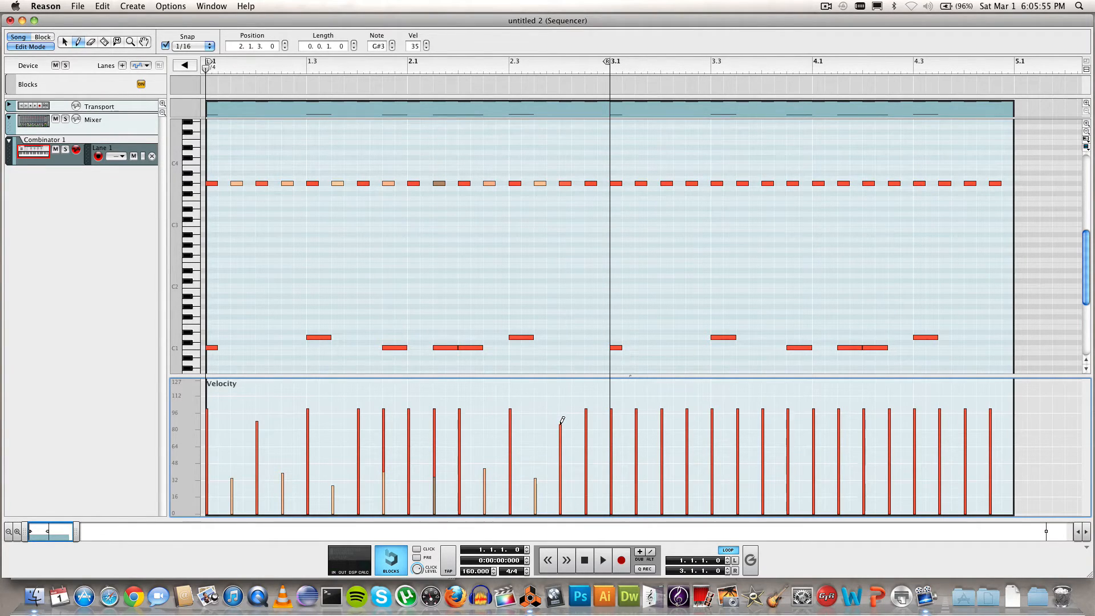
{"action": "left_click_drag", "start_coordinate": [587, 411], "coordinate": [587, 469]}
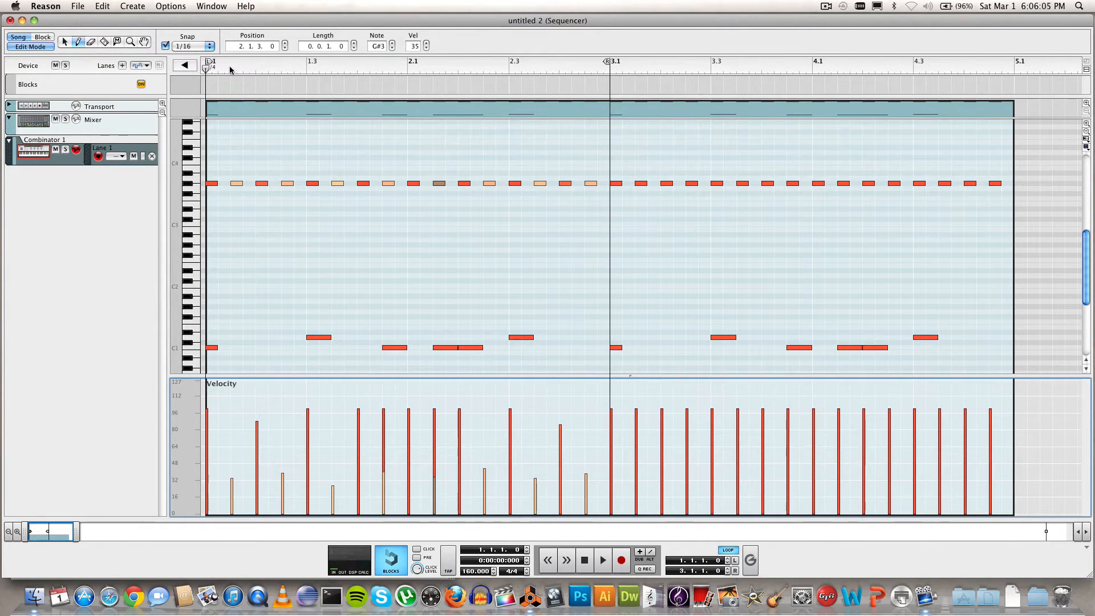
{"action": "left_click_drag", "start_coordinate": [208, 65], "coordinate": [1013, 62]}
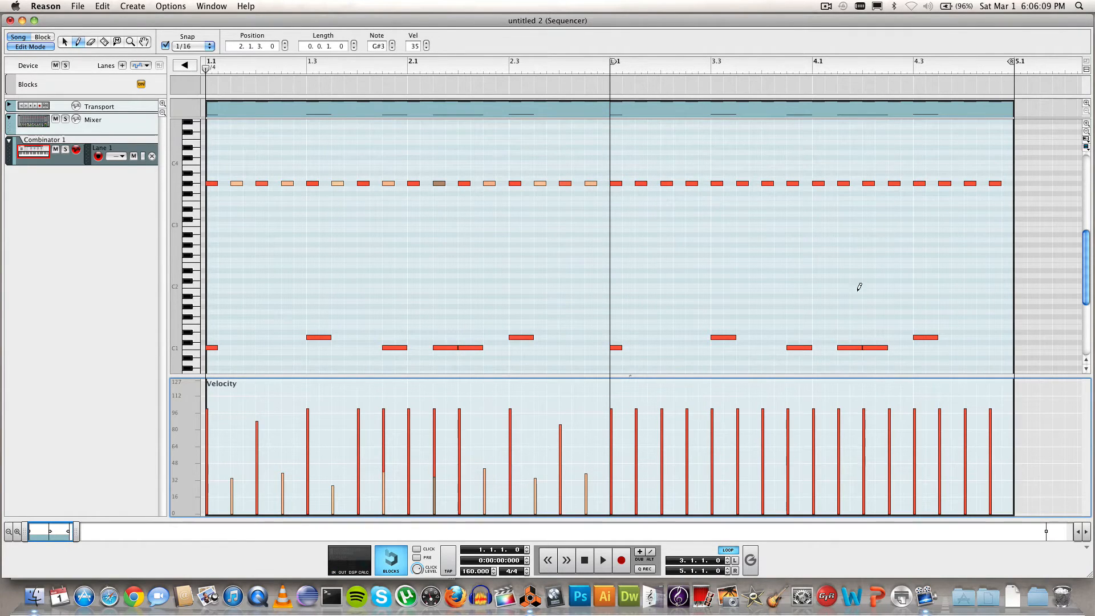
Step: Play the unedited bars 3–4 from bar 3 for comparison
{"action": "left_click", "coordinate": [612, 74]}
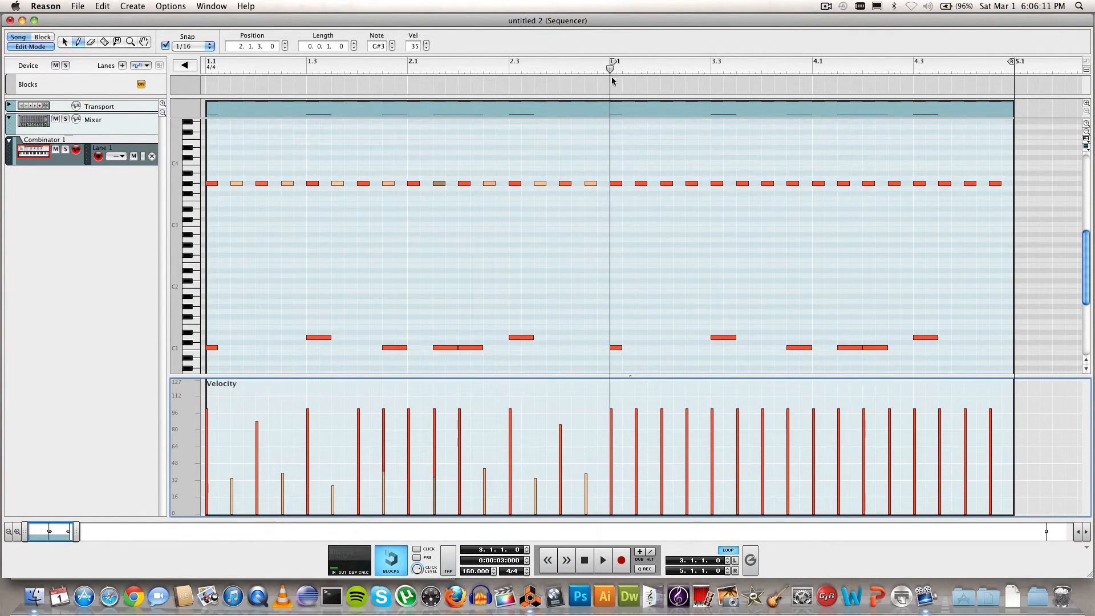
{"action": "left_click", "coordinate": [608, 560]}
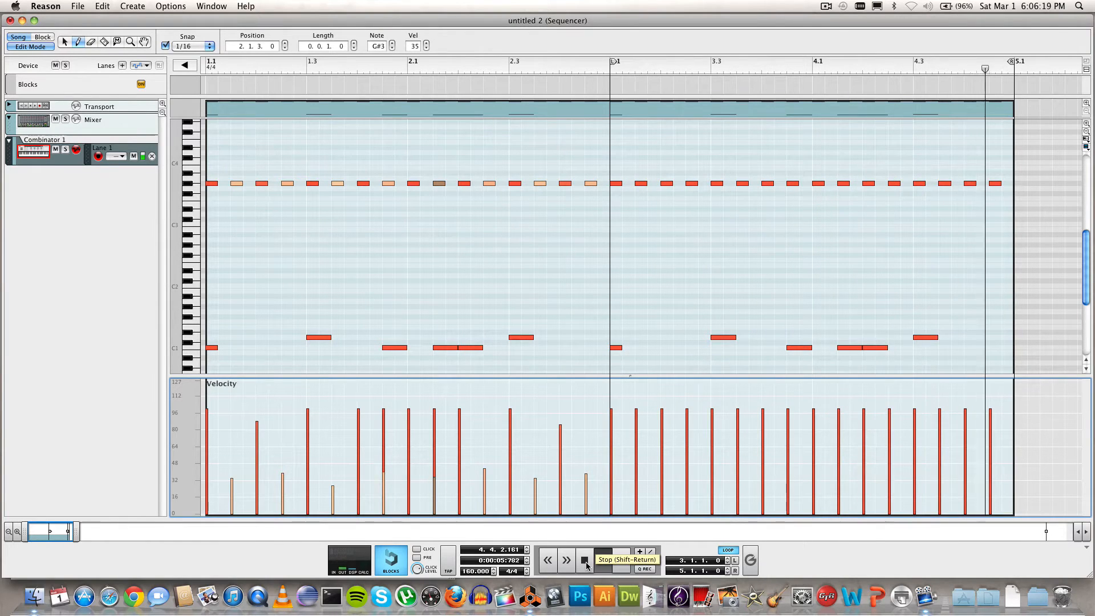
{"action": "left_click", "coordinate": [586, 565]}
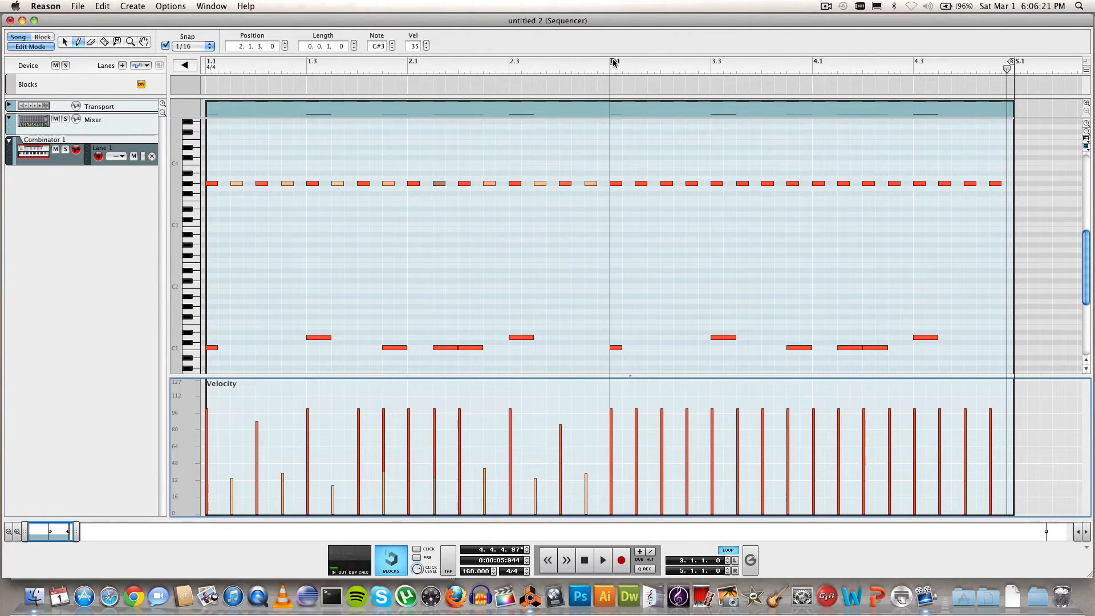
Step: Set the loop back to bars 1–3 and play the edited two-bar loop from bar 1
{"action": "left_click_drag", "start_coordinate": [608, 74], "coordinate": [207, 72]}
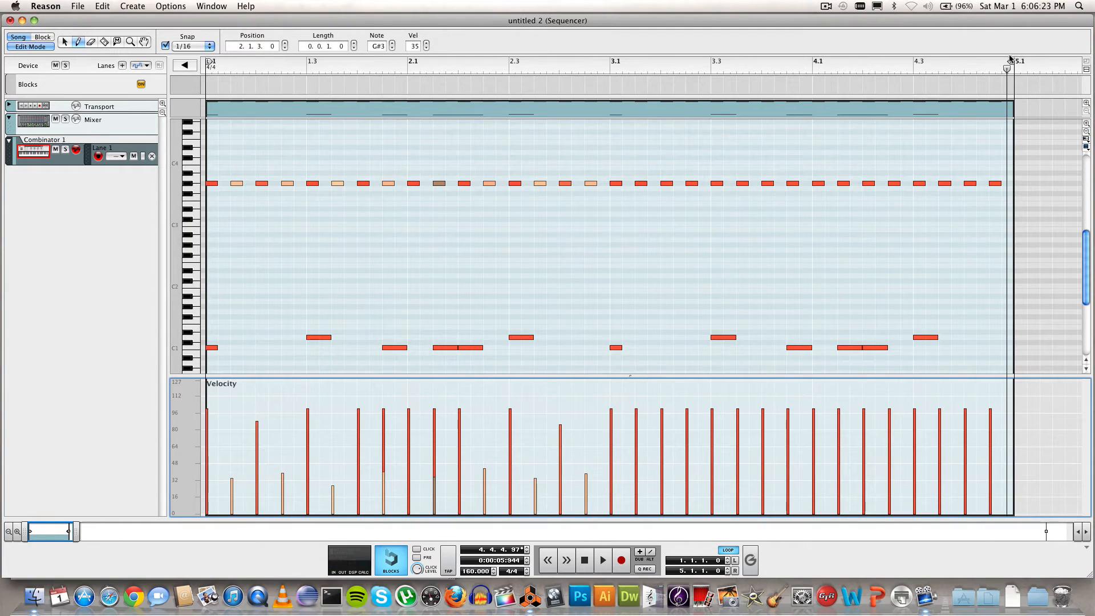
{"action": "left_click_drag", "start_coordinate": [1011, 62], "coordinate": [607, 66]}
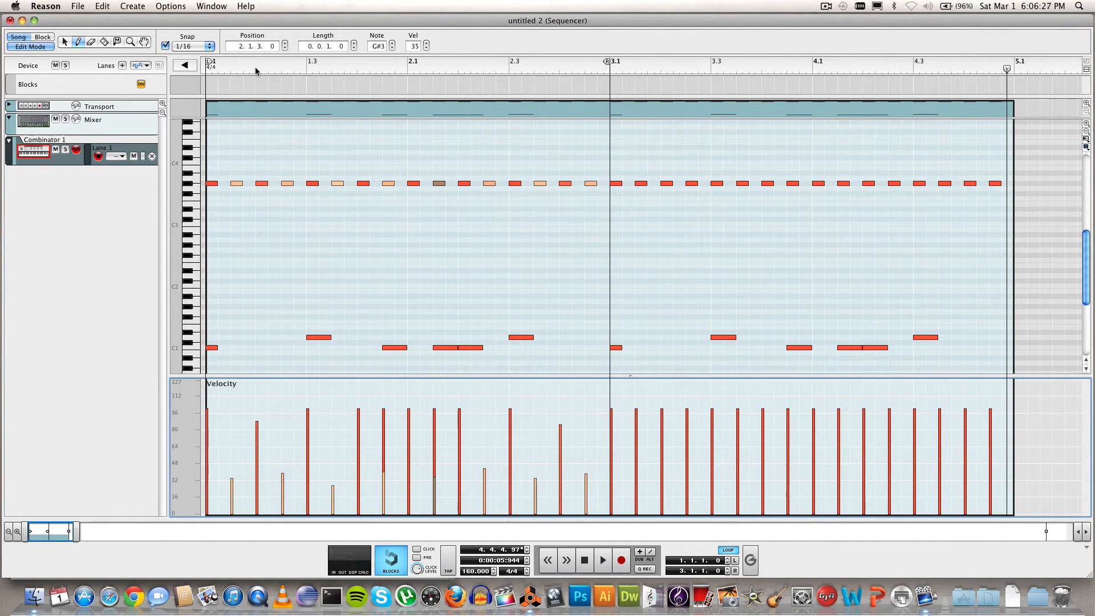
{"action": "left_click", "coordinate": [201, 72]}
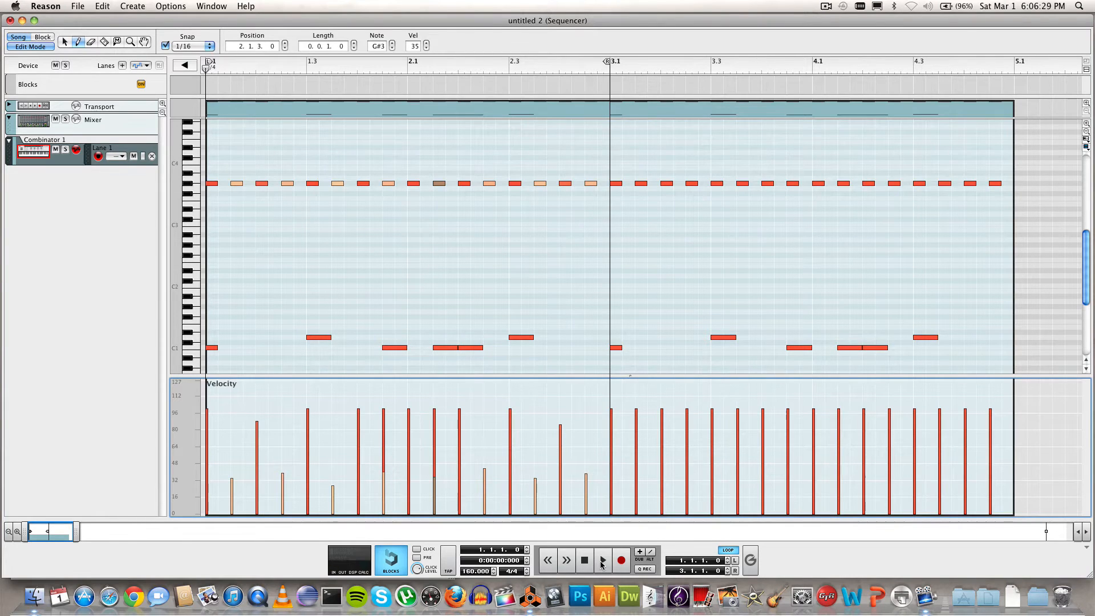
{"action": "left_click", "coordinate": [601, 561]}
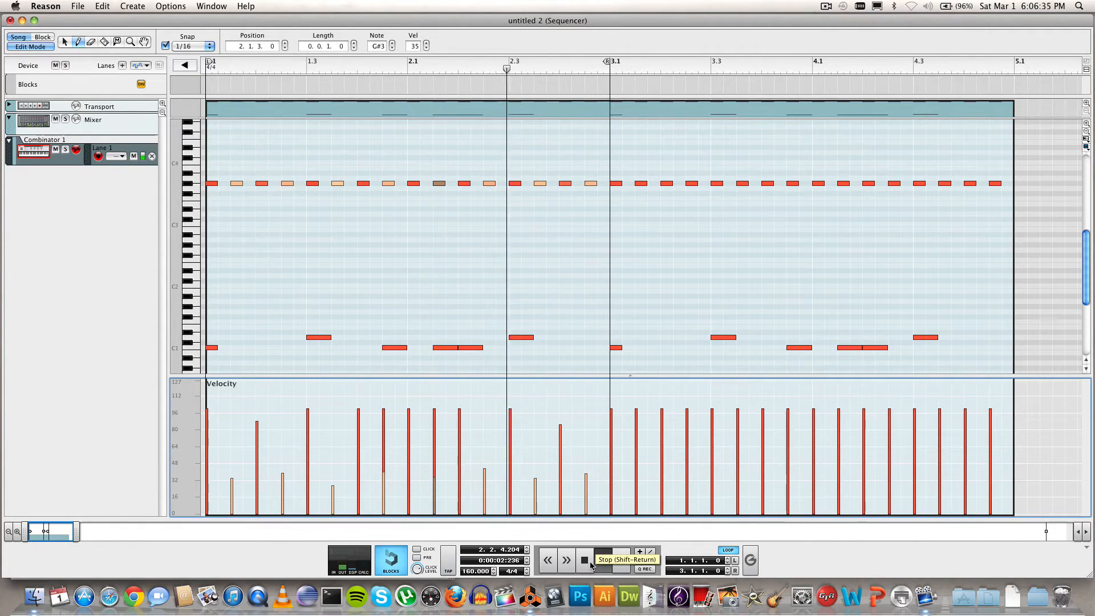
{"action": "left_click", "coordinate": [585, 561]}
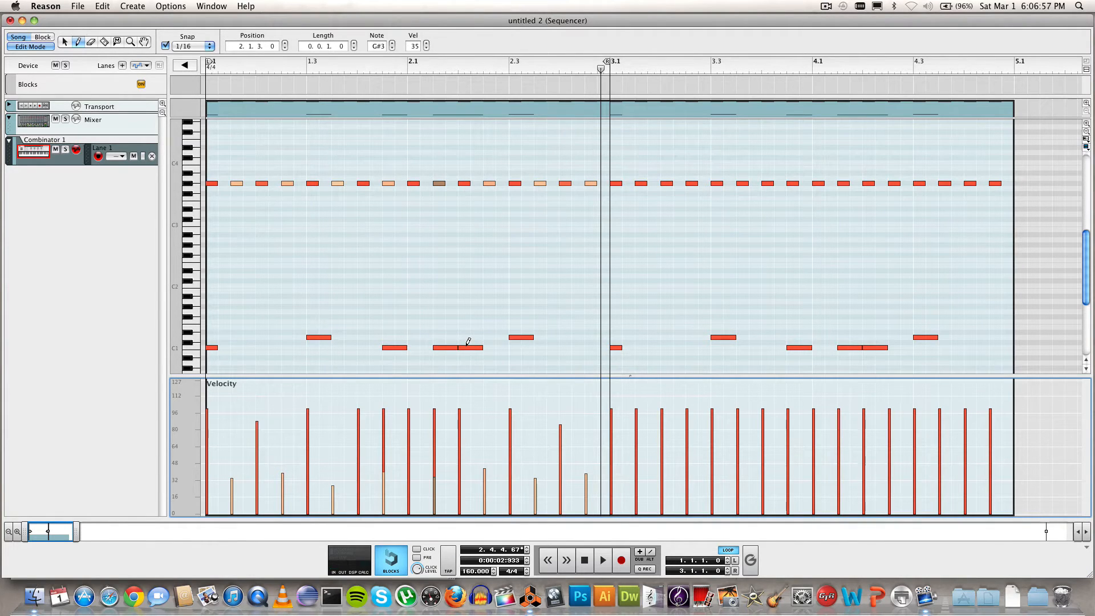
Step: Soften the C1 note at 2.1.3 in the Velocity lane
{"action": "left_click", "coordinate": [64, 42]}
{"action": "left_click", "coordinate": [442, 347]}
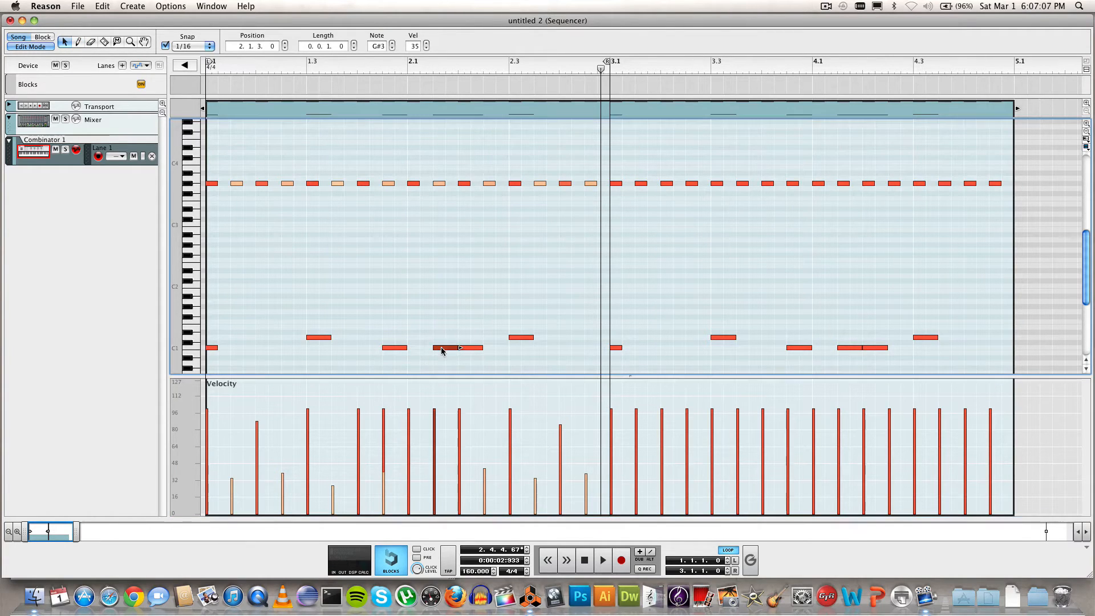
{"action": "left_click", "coordinate": [78, 43]}
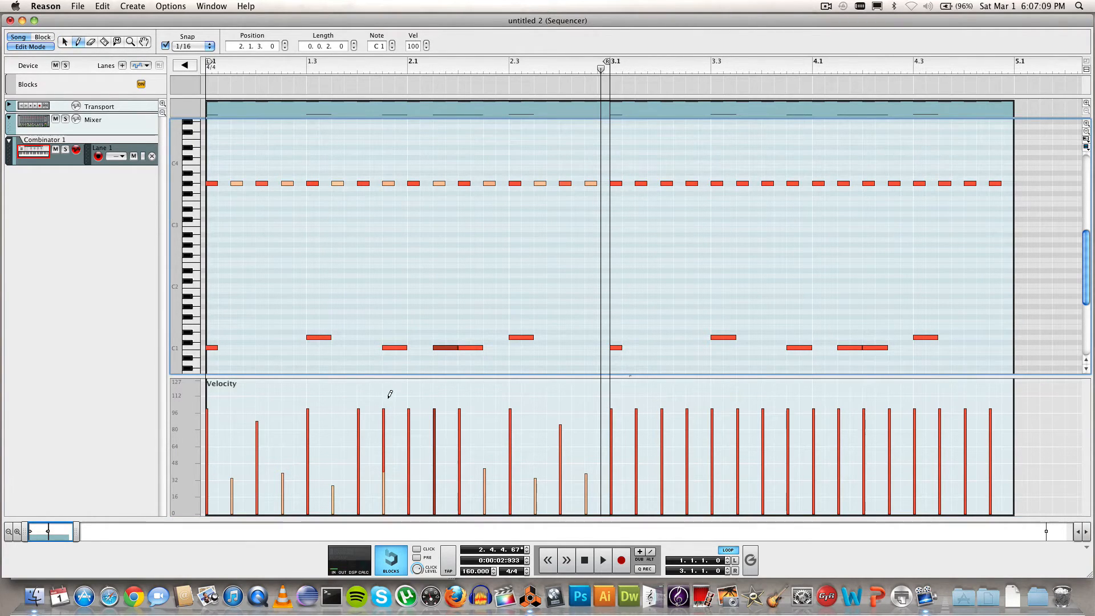
{"action": "left_click_drag", "start_coordinate": [435, 416], "coordinate": [437, 442]}
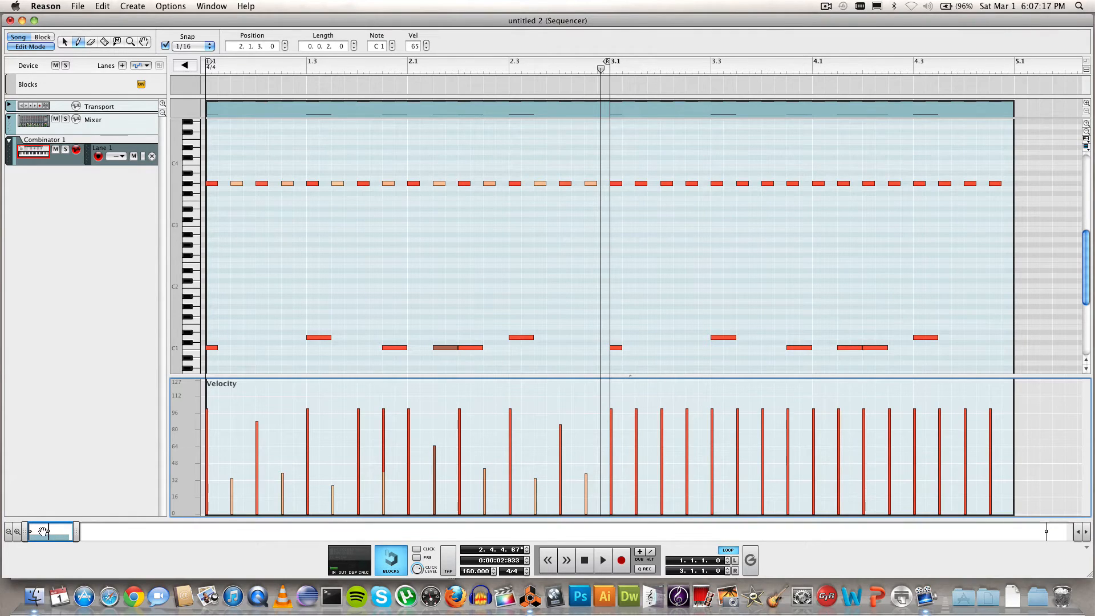
Step: Raise the 1.1.3 ghost note slightly, lower the 1.3.3 and 2.3.3 ghosts, then play from the start
{"action": "left_click_drag", "start_coordinate": [76, 530], "coordinate": [72, 530]}
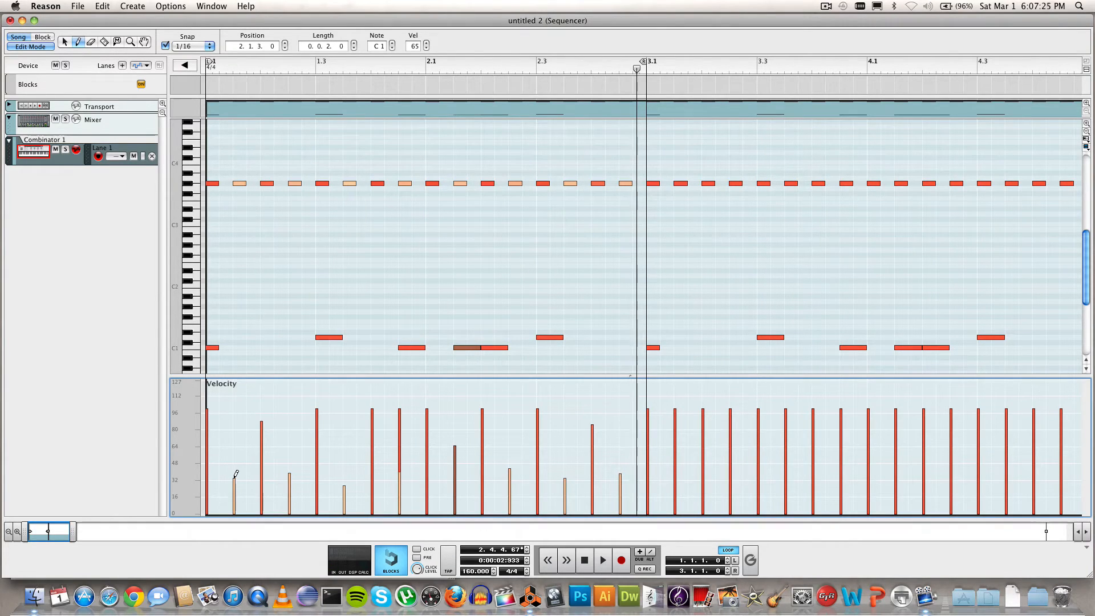
{"action": "mouse_move", "coordinate": [235, 478]}
{"action": "left_mouse_down"}
{"action": "mouse_move", "coordinate": [235, 465]}
{"action": "mouse_move", "coordinate": [289, 463]}
{"action": "left_mouse_up"}
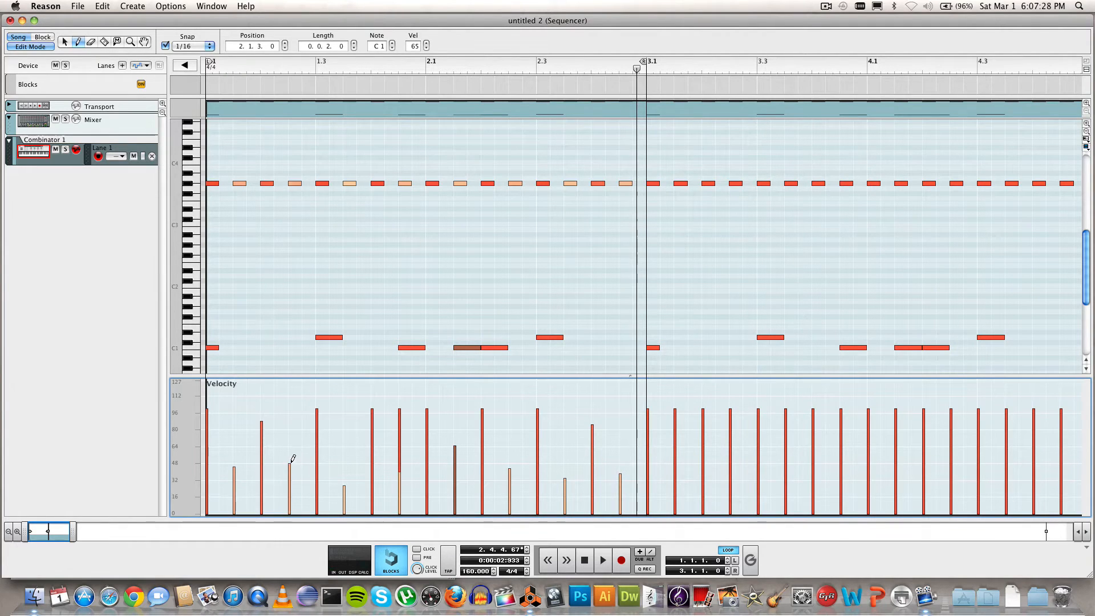
{"action": "left_click", "coordinate": [344, 486]}
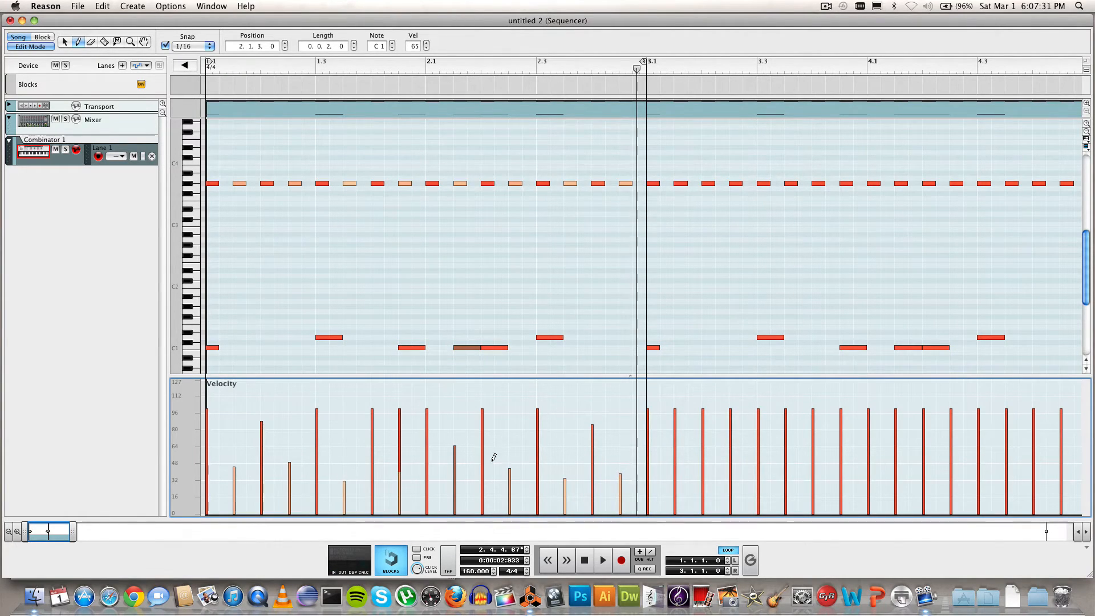
{"action": "left_click", "coordinate": [565, 482]}
{"action": "left_click", "coordinate": [565, 480]}
{"action": "left_click_drag", "start_coordinate": [365, 70], "coordinate": [201, 56]}
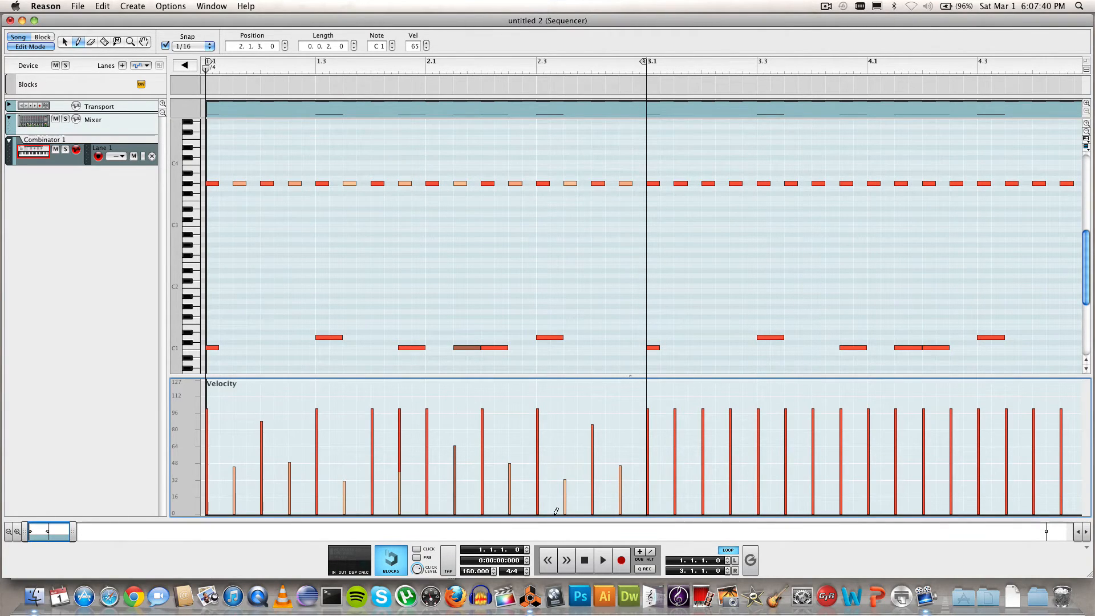
{"action": "key", "text": "space"}
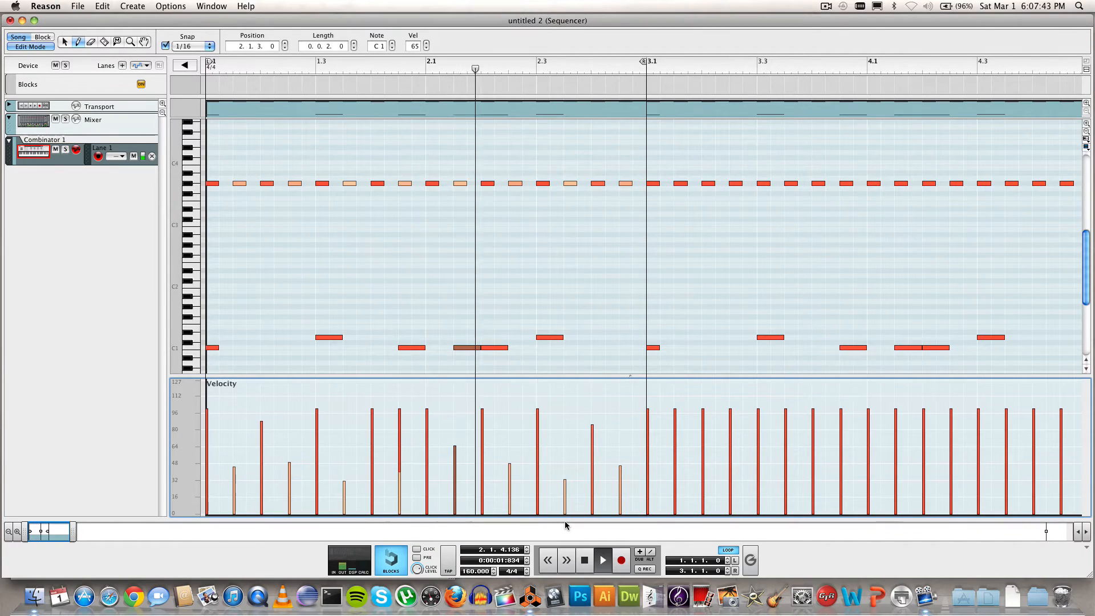
Step: Set the loop to bars 3–4 (3.1.1.0 to 5.1.1.0) and play it
{"action": "left_click", "coordinate": [586, 560]}
{"action": "left_click_drag", "start_coordinate": [209, 62], "coordinate": [1041, 62]}
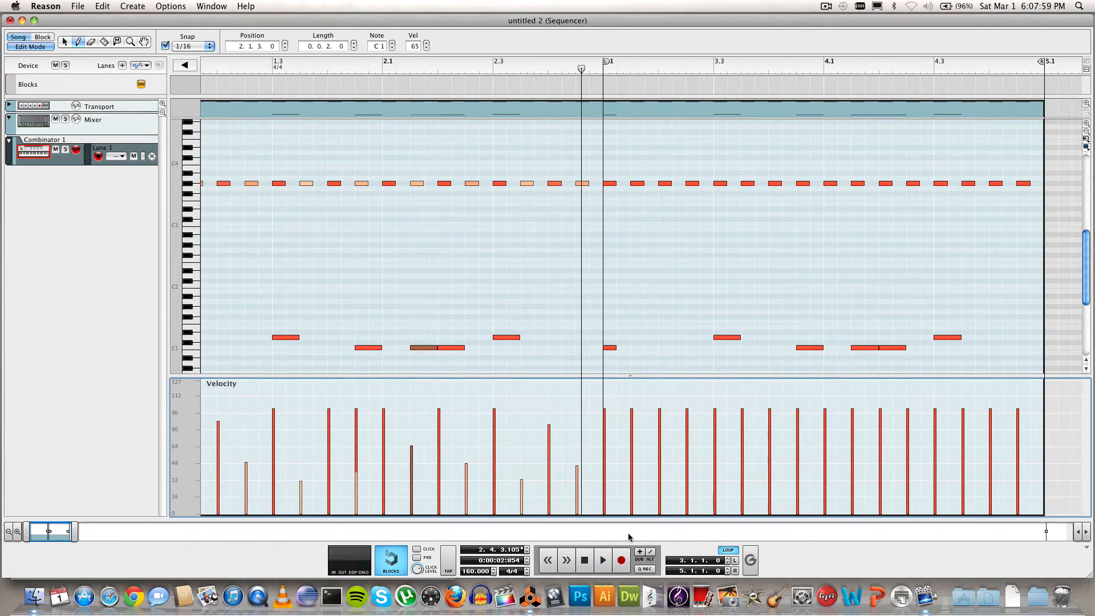
{"action": "key", "text": "space"}
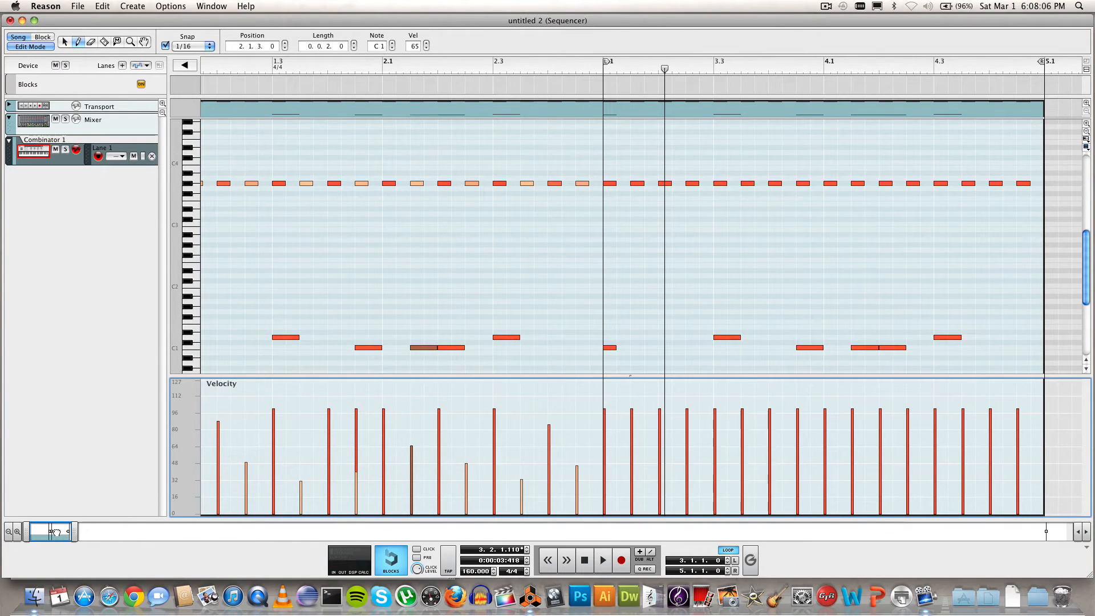
{"action": "left_click_drag", "start_coordinate": [57, 531], "coordinate": [35, 532]}
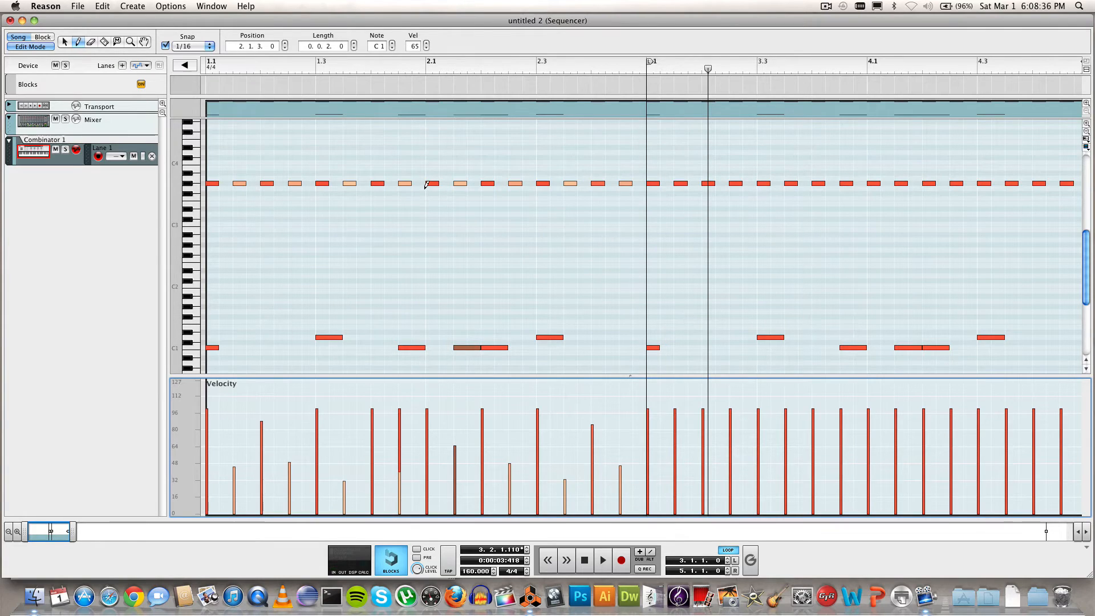
Step: Keep snap at 1/16, zoom the note grid in horizontally, and rewind to bar 1
{"action": "left_click", "coordinate": [209, 46]}
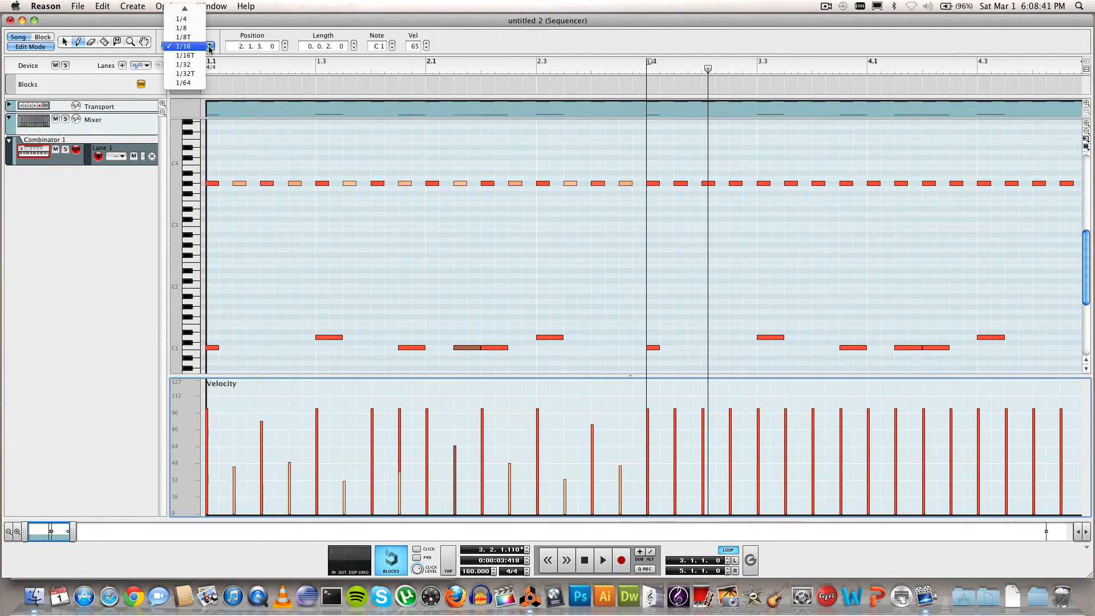
{"action": "left_click", "coordinate": [210, 49]}
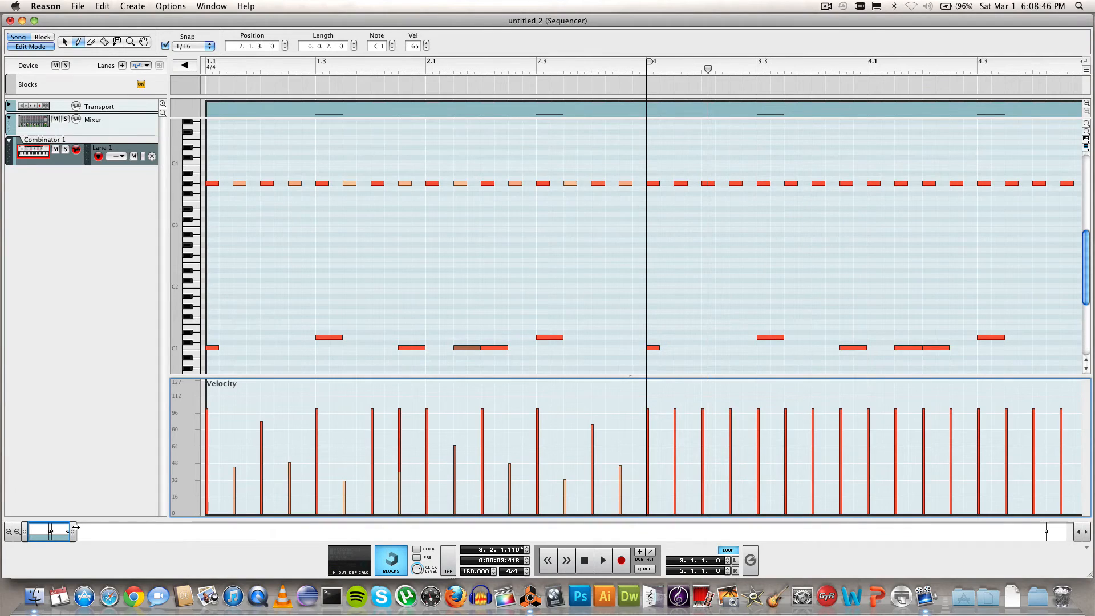
{"action": "left_click_drag", "start_coordinate": [76, 527], "coordinate": [72, 527]}
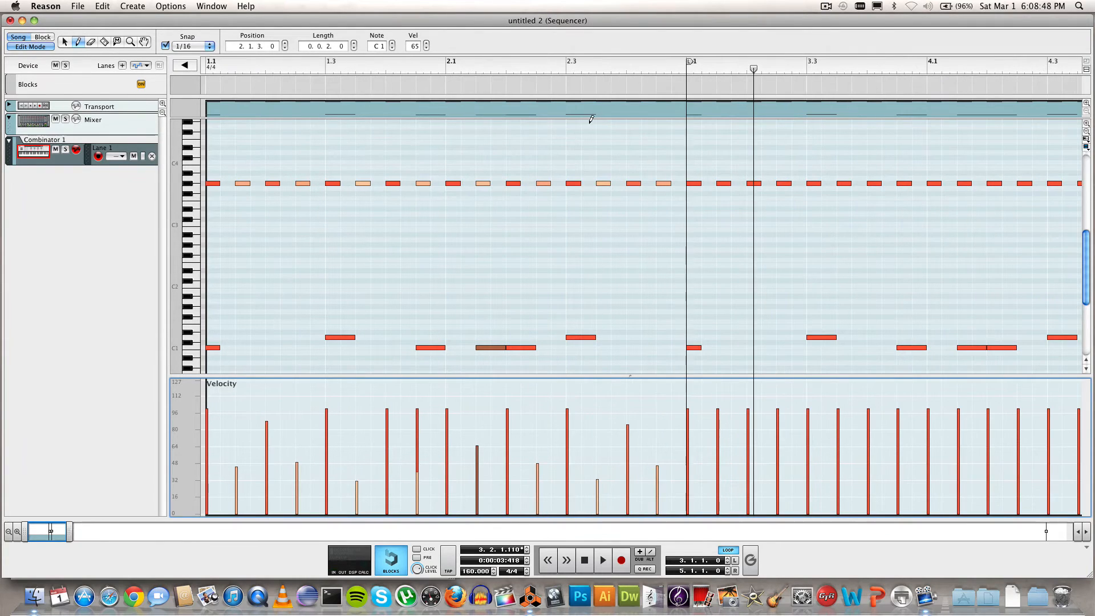
{"action": "left_click_drag", "start_coordinate": [753, 69], "coordinate": [206, 69]}
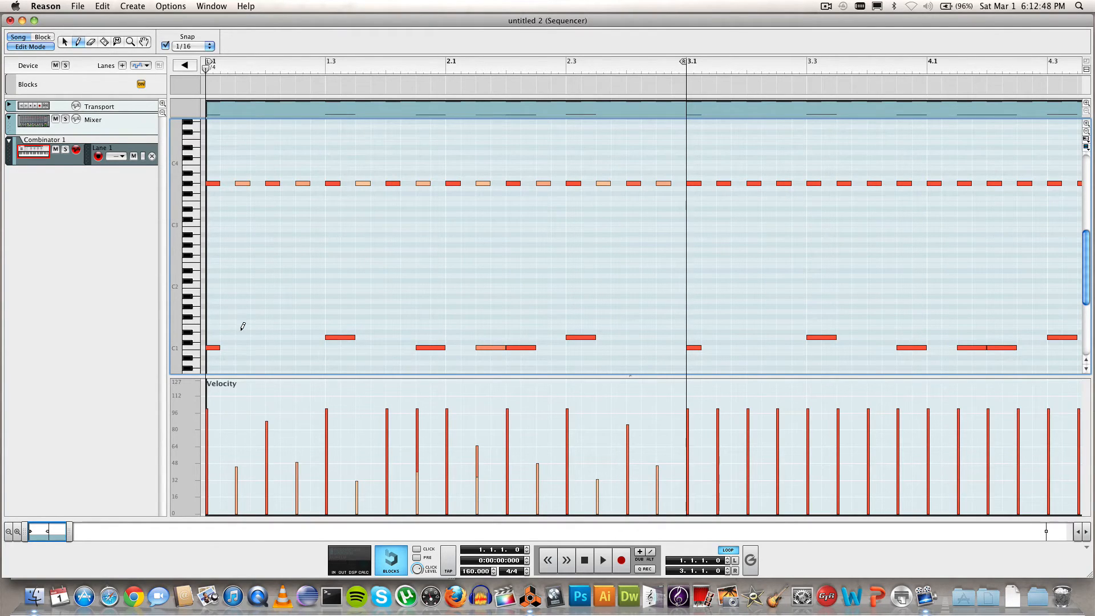
Step: Add D1 notes at 1.1.3, 2.4.3 and 2.4.4, play the loop, then rewind to bar 1
{"action": "left_click", "coordinate": [243, 336]}
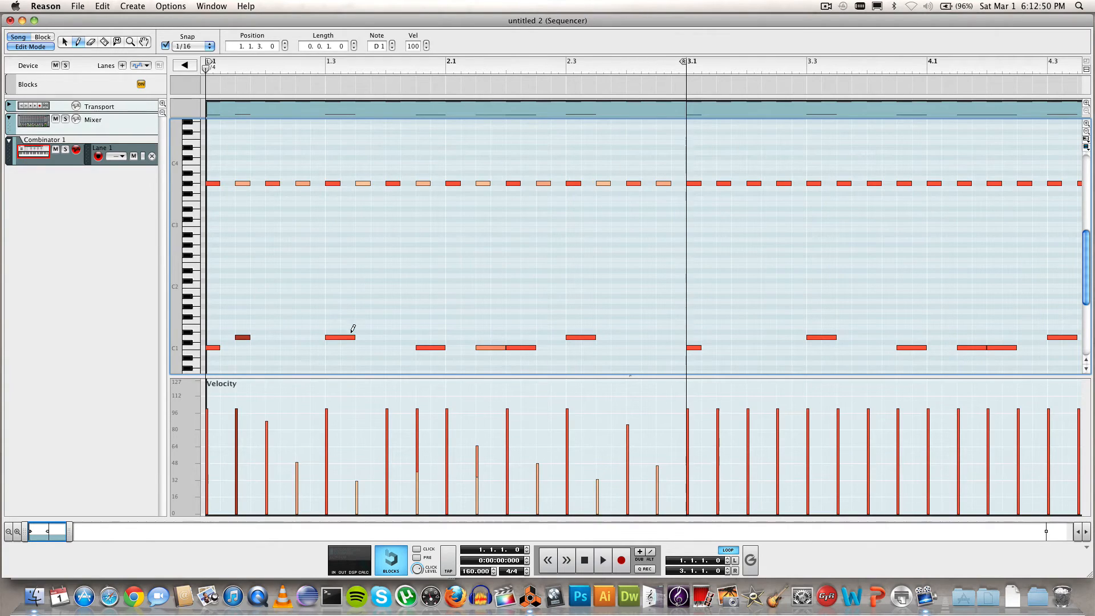
{"action": "left_click", "coordinate": [664, 336]}
{"action": "left_click", "coordinate": [673, 337]}
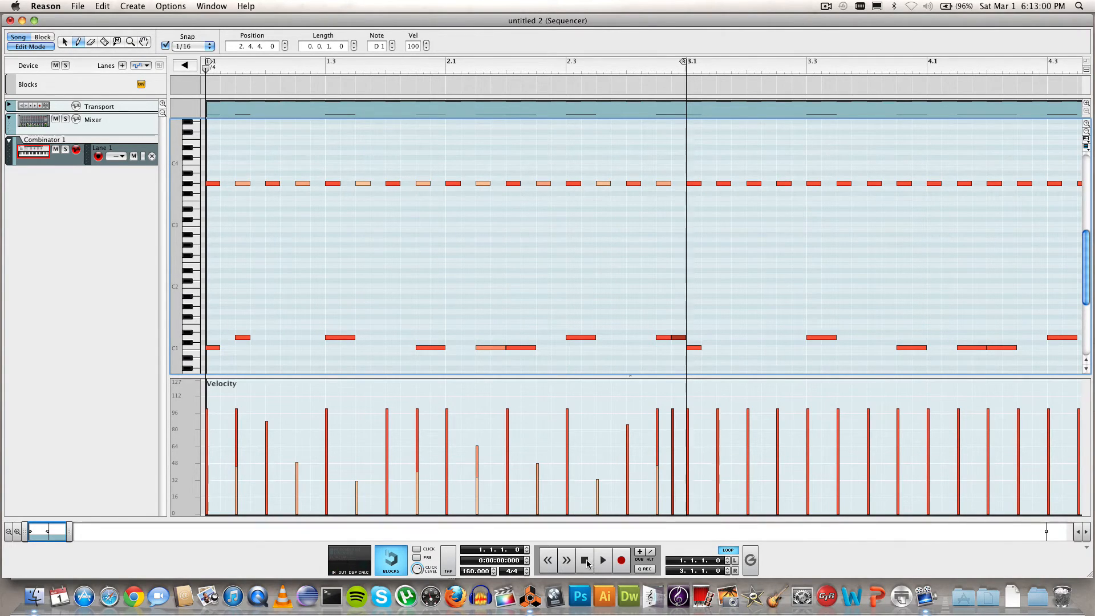
{"action": "key", "text": "space"}
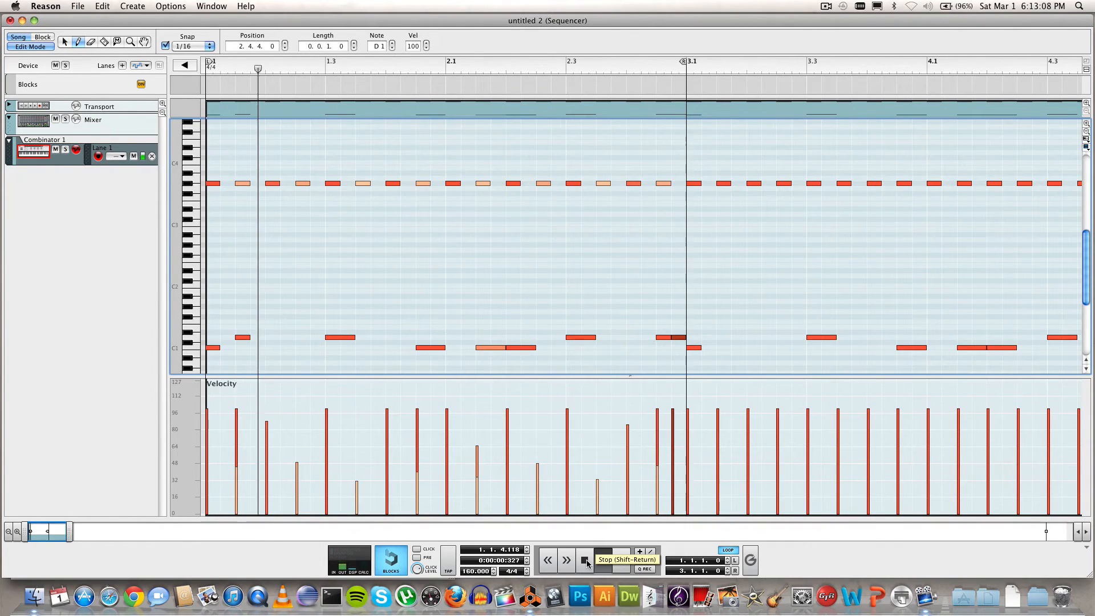
{"action": "key", "text": "space"}
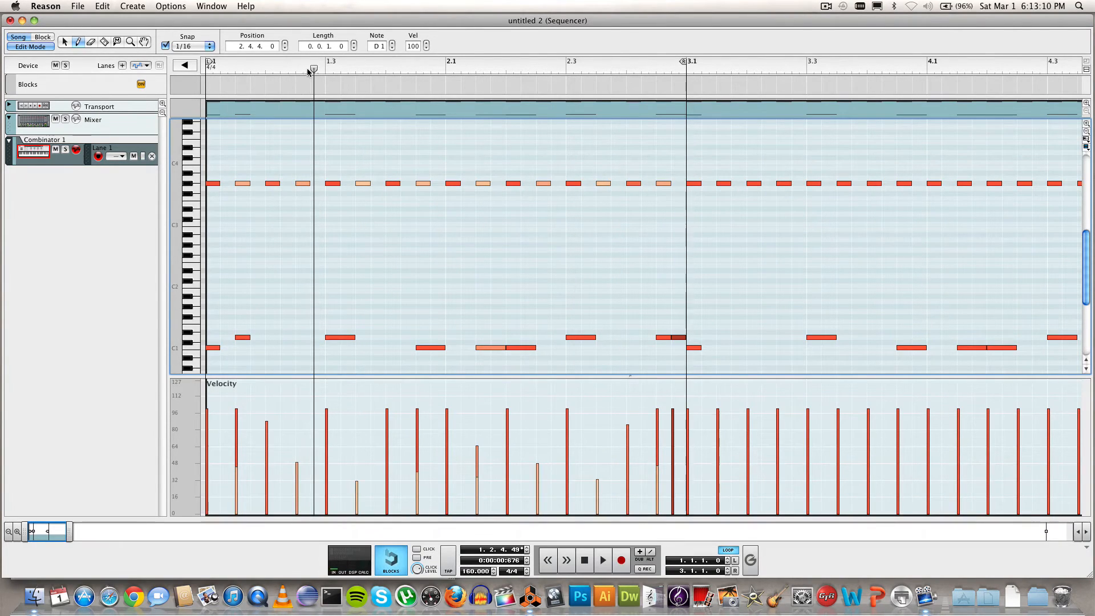
{"action": "left_click_drag", "start_coordinate": [313, 69], "coordinate": [206, 66]}
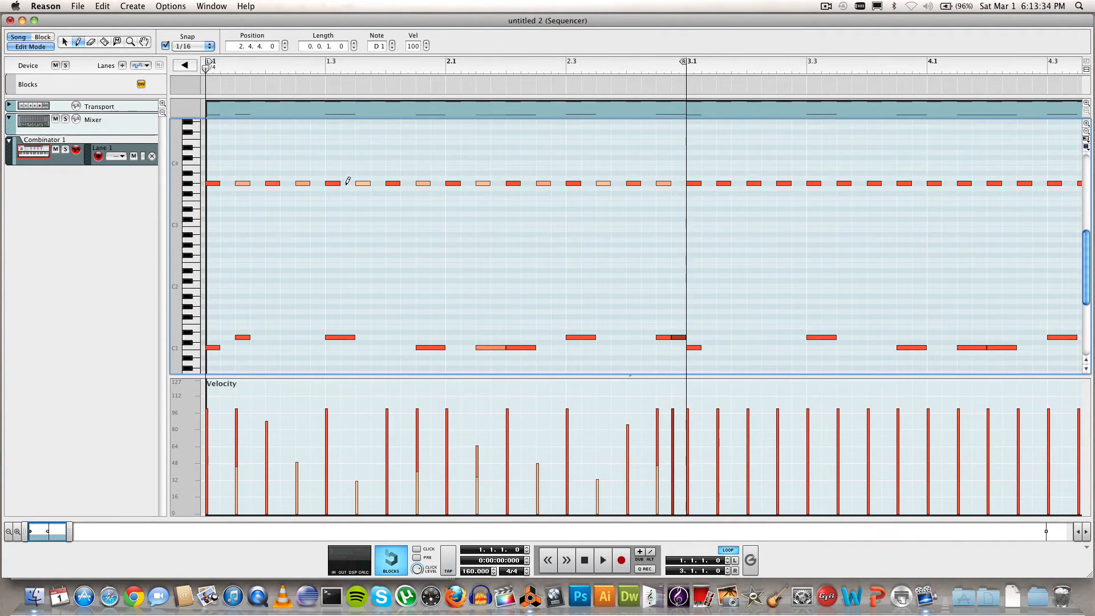
Step: Add a G#3 hi-hat note at 1.3.4 and play the loop to hear it
{"action": "left_click", "coordinate": [385, 181]}
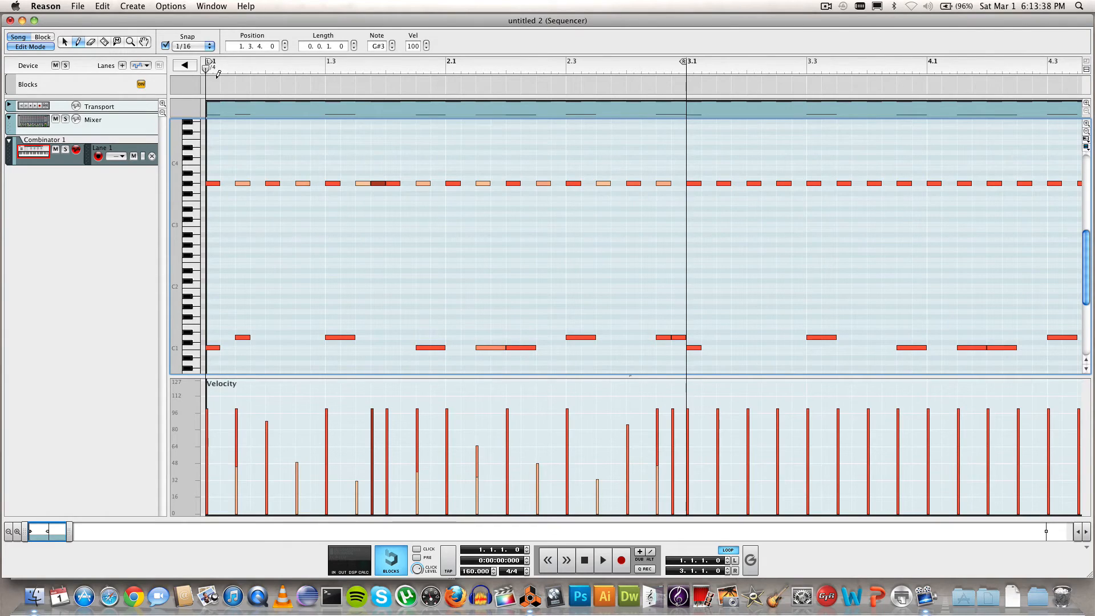
{"action": "key", "text": "space"}
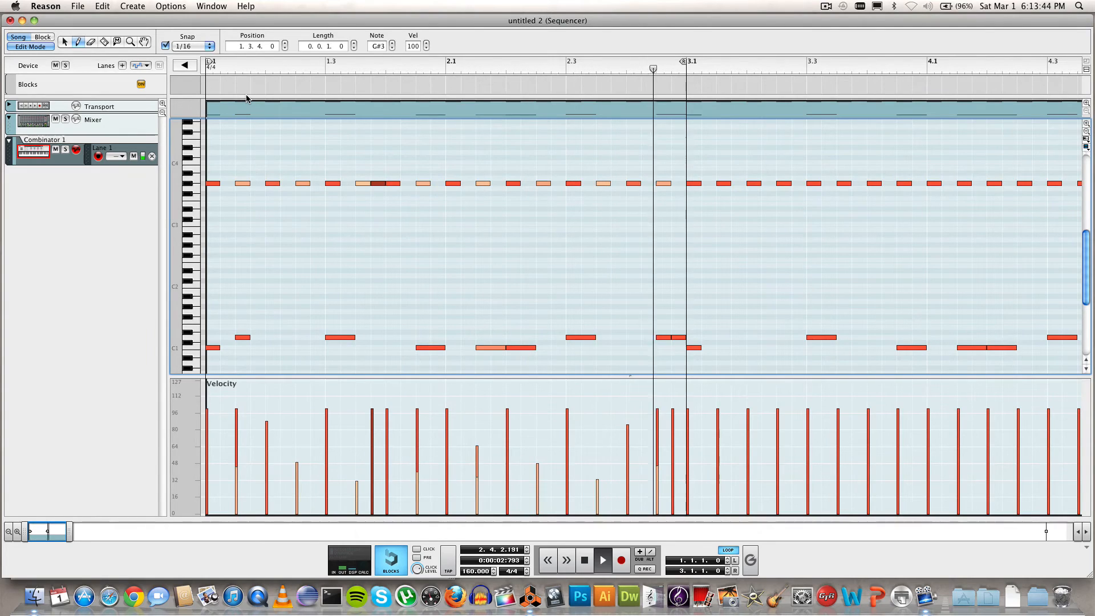
{"action": "key", "text": "space"}
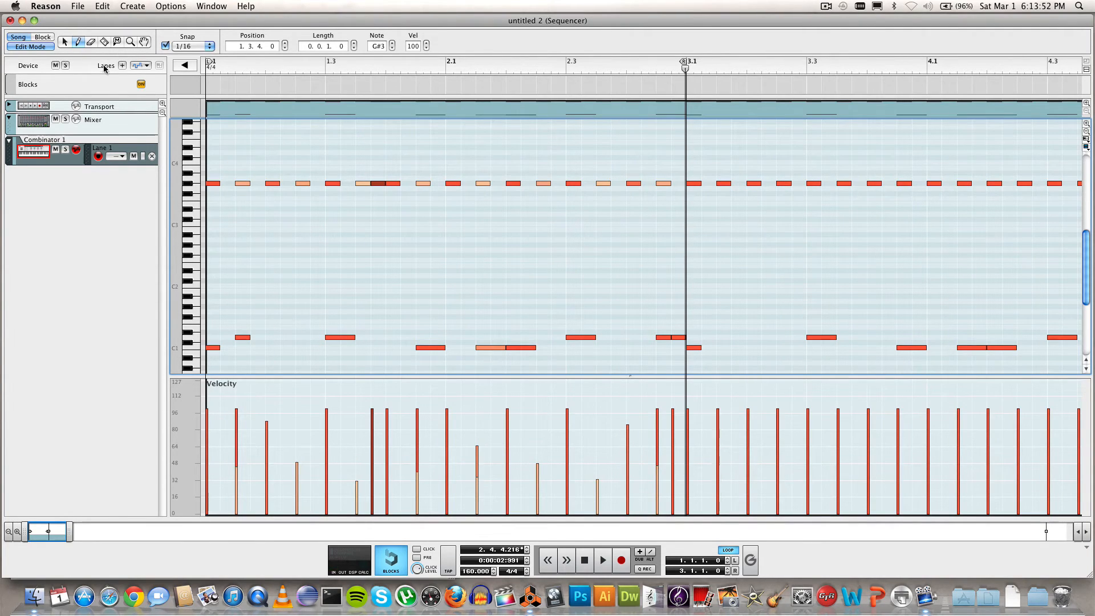
Step: Set the 1.3.3 hi-hat velocity to about 38 and the 1.3.4 hi-hat to about 50
{"action": "left_click", "coordinate": [65, 42]}
{"action": "key", "text": "w"}
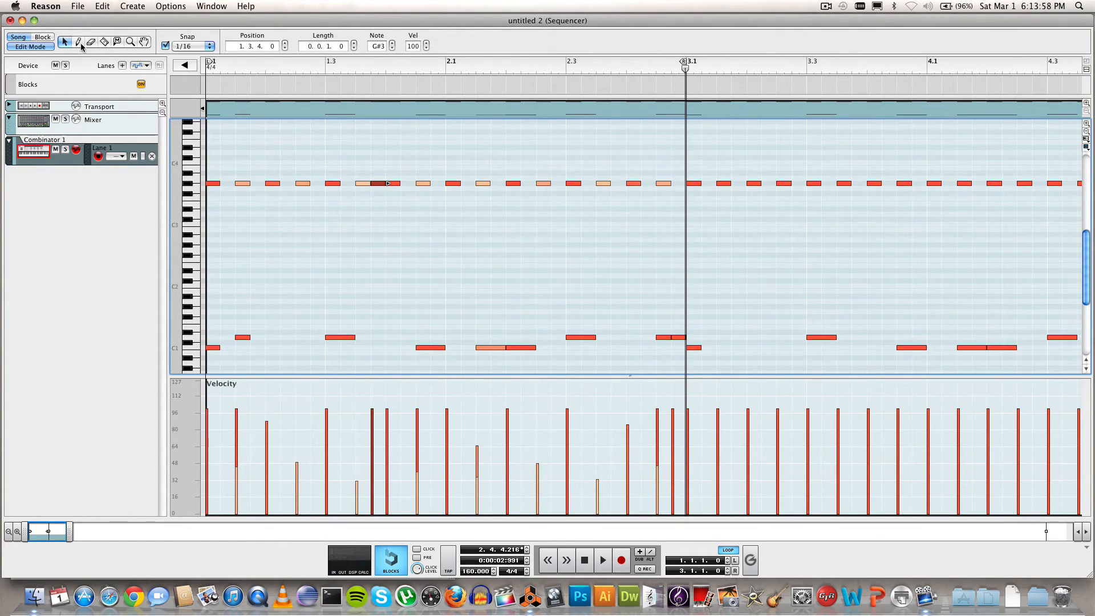
{"action": "left_click", "coordinate": [374, 416]}
{"action": "left_click_drag", "start_coordinate": [374, 419], "coordinate": [374, 446]}
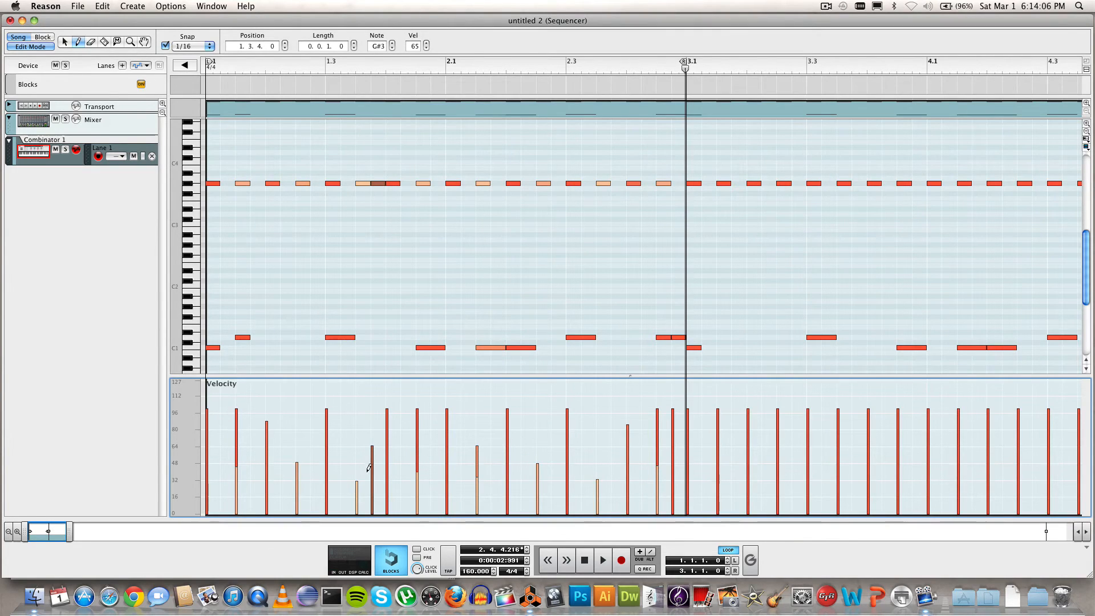
{"action": "mouse_move", "coordinate": [359, 480]}
{"action": "left_mouse_down"}
{"action": "mouse_move", "coordinate": [360, 435]}
{"action": "mouse_move", "coordinate": [360, 446]}
{"action": "left_mouse_up"}
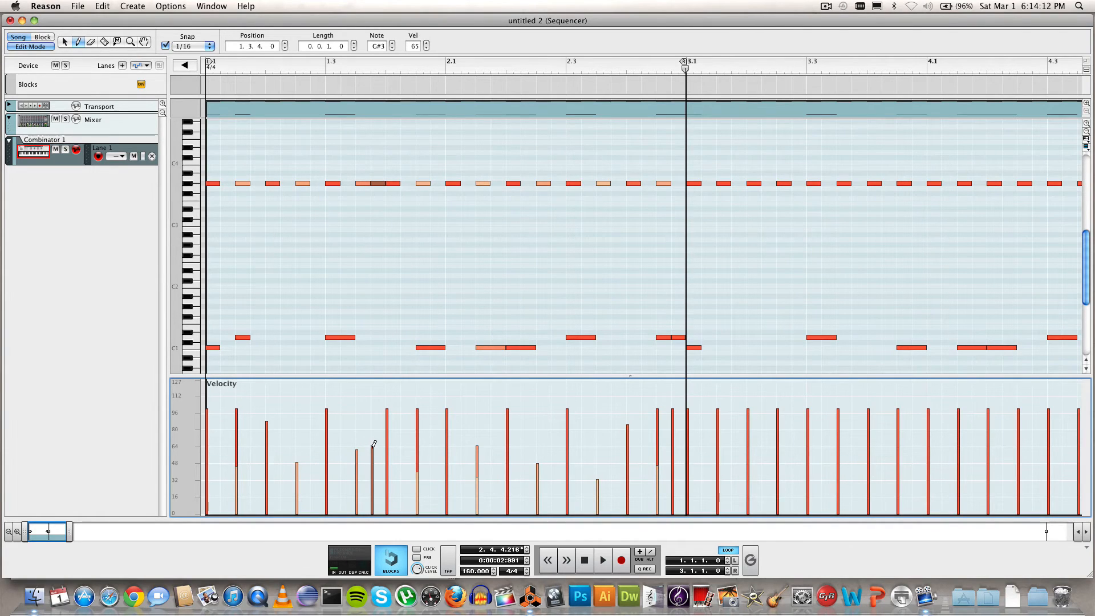
{"action": "left_click_drag", "start_coordinate": [374, 444], "coordinate": [376, 445]}
{"action": "left_click", "coordinate": [358, 471]}
{"action": "left_click", "coordinate": [373, 459]}
{"action": "left_click", "coordinate": [65, 42]}
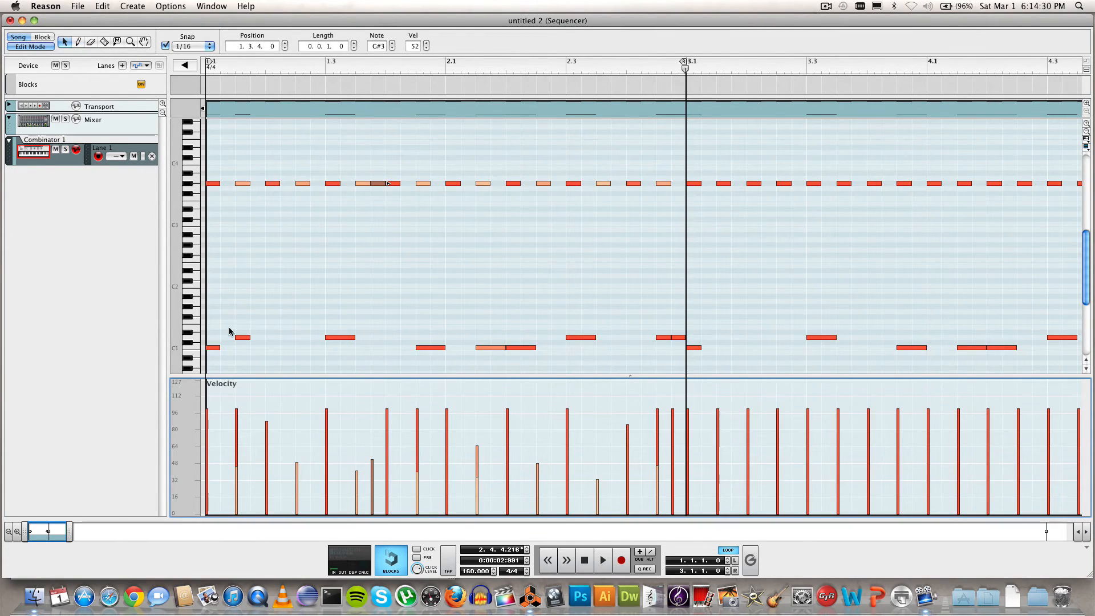
{"action": "left_click", "coordinate": [238, 343]}
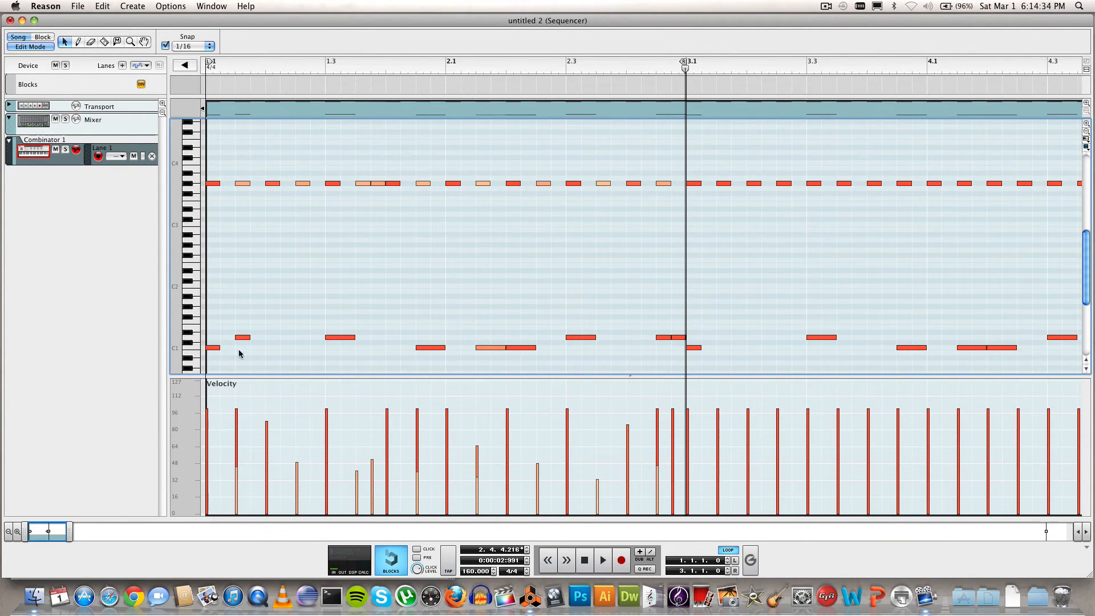
Step: Drop the D1 notes at 1.1.3, 2.4.4 and 2.4.3 to ghost velocities around 20–30, then rewind
{"action": "left_click", "coordinate": [240, 337]}
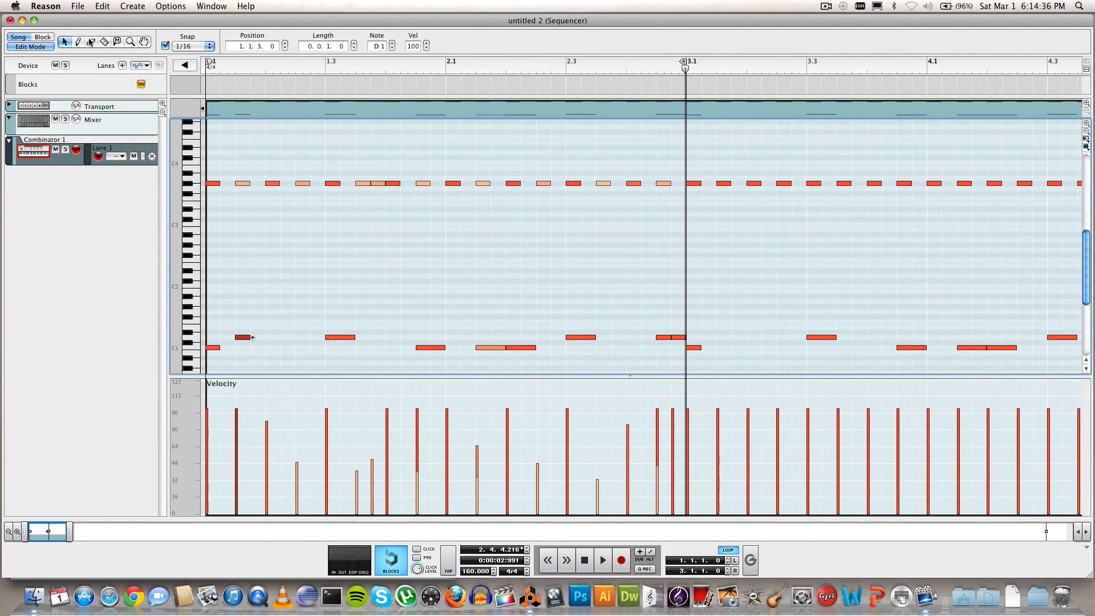
{"action": "left_click", "coordinate": [78, 41]}
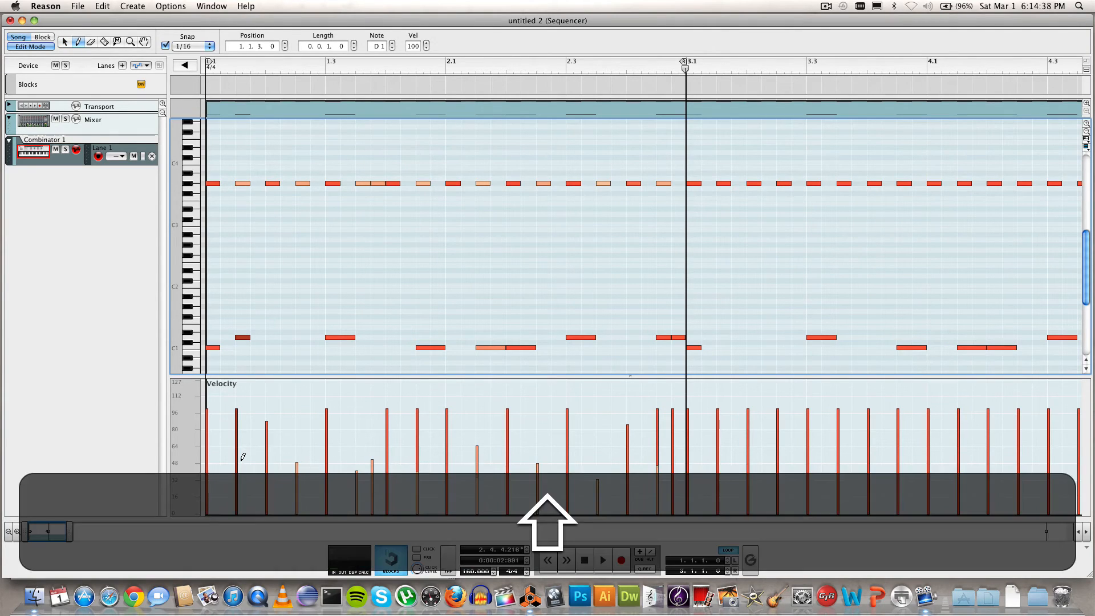
{"action": "left_click_drag", "start_coordinate": [237, 411], "coordinate": [238, 481]}
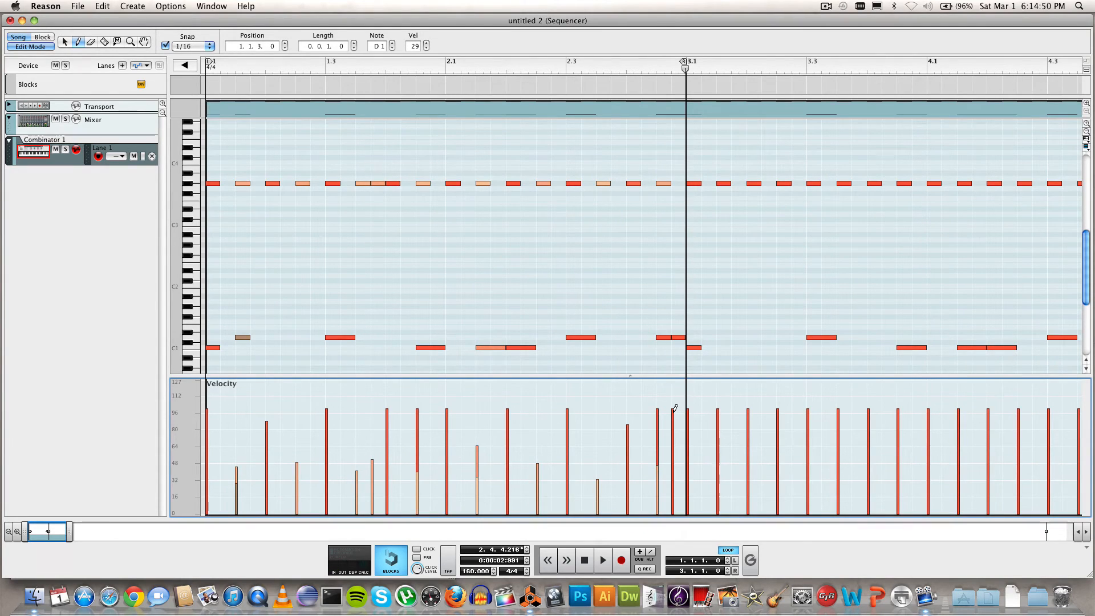
{"action": "left_click_drag", "start_coordinate": [676, 407], "coordinate": [676, 485]}
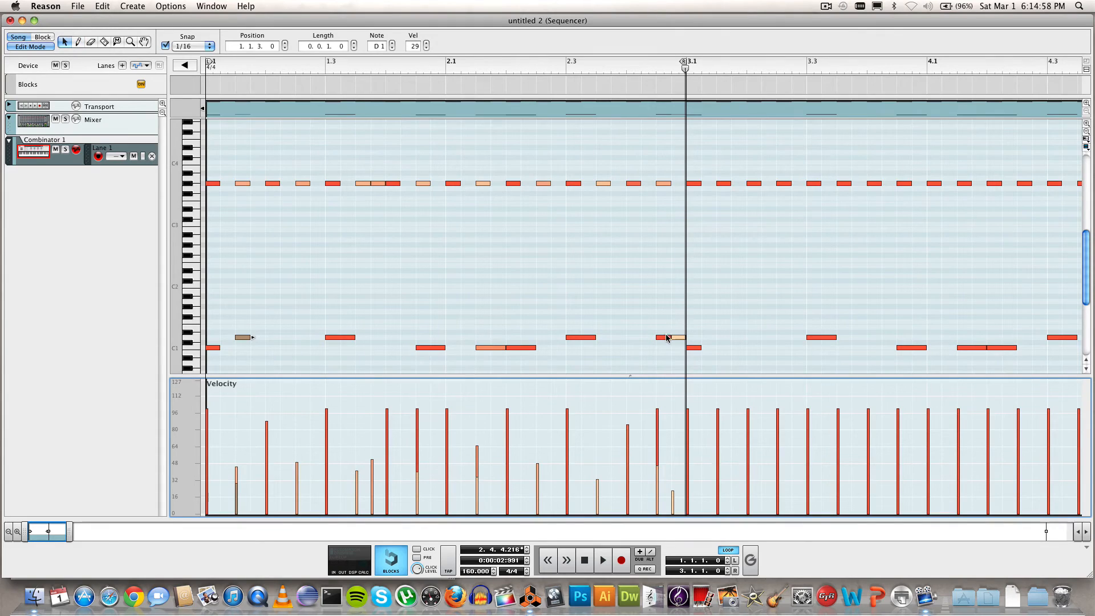
{"action": "left_click", "coordinate": [665, 338]}
{"action": "left_click", "coordinate": [78, 42]}
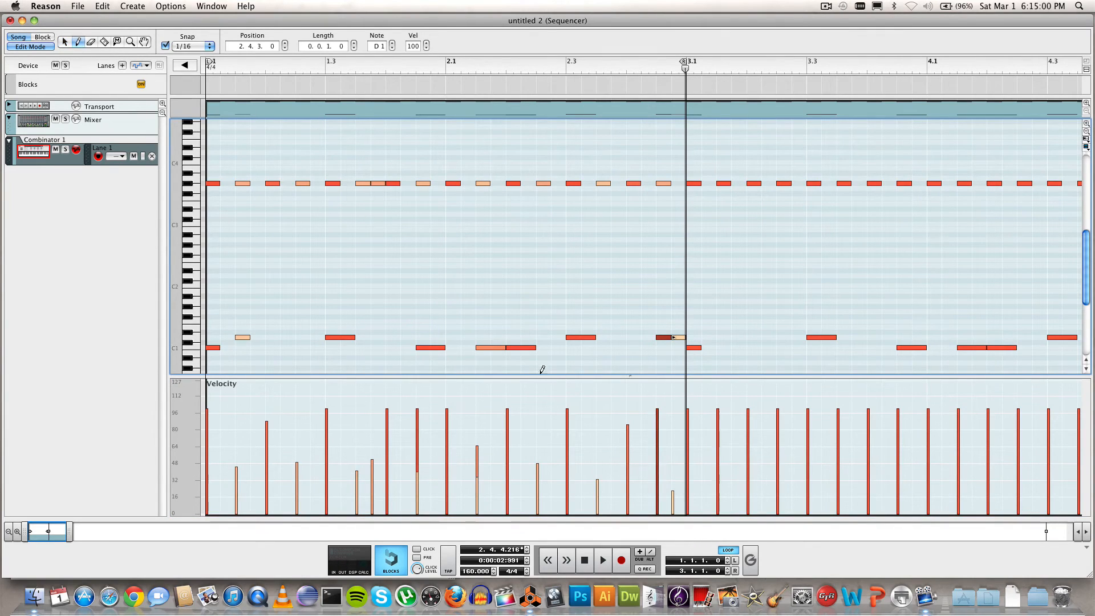
{"action": "left_click", "coordinate": [659, 446]}
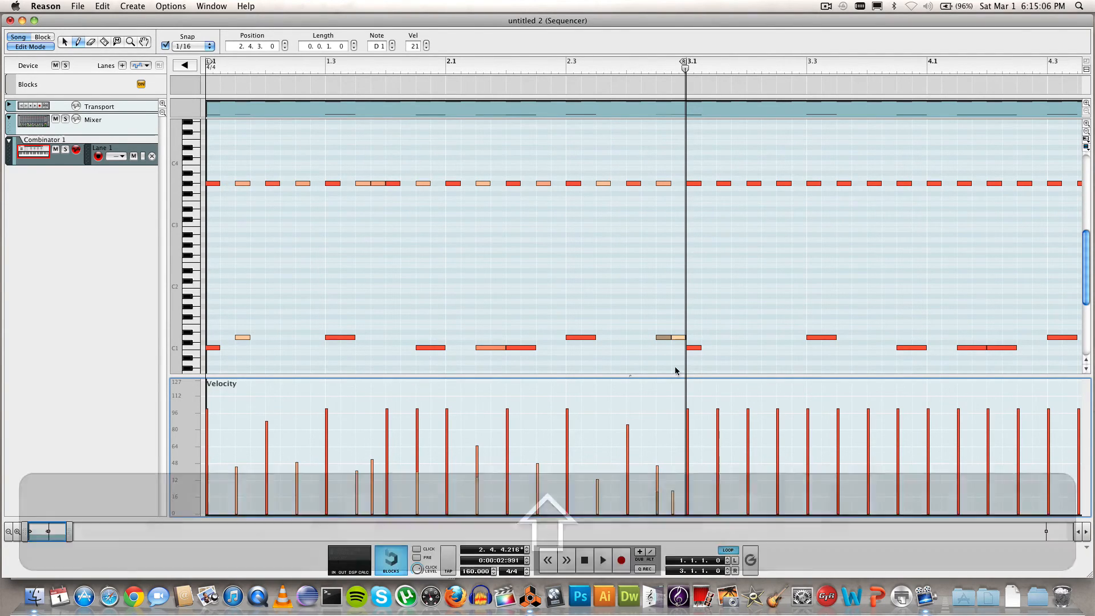
{"action": "left_click_drag", "start_coordinate": [379, 70], "coordinate": [192, 54]}
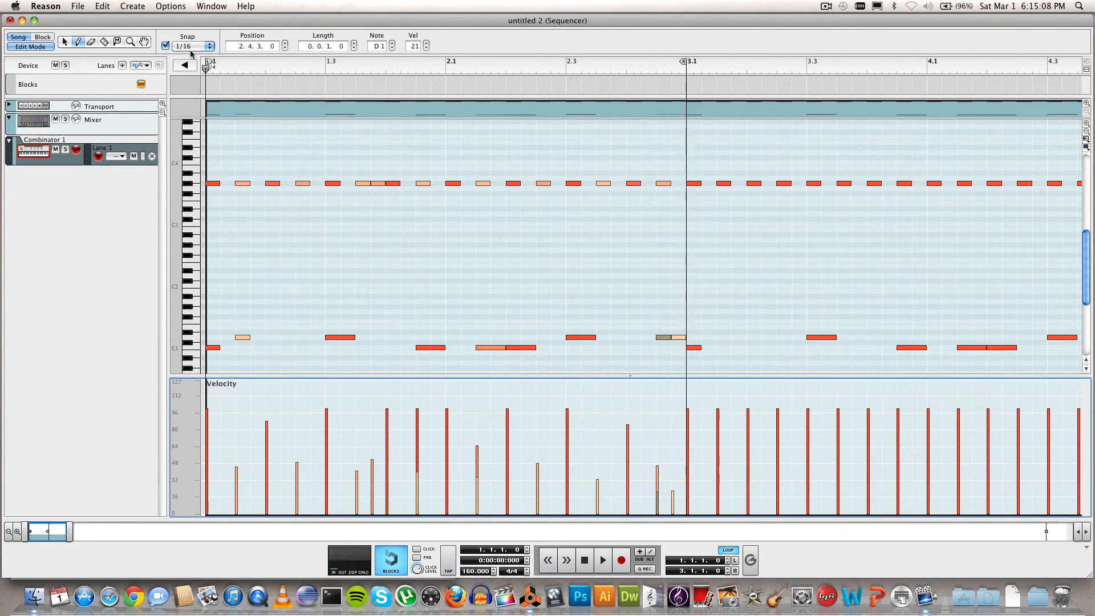
Step: Play the ghost-note pattern, then move the loop start from bar 1 to bar 3
{"action": "left_click", "coordinate": [606, 563]}
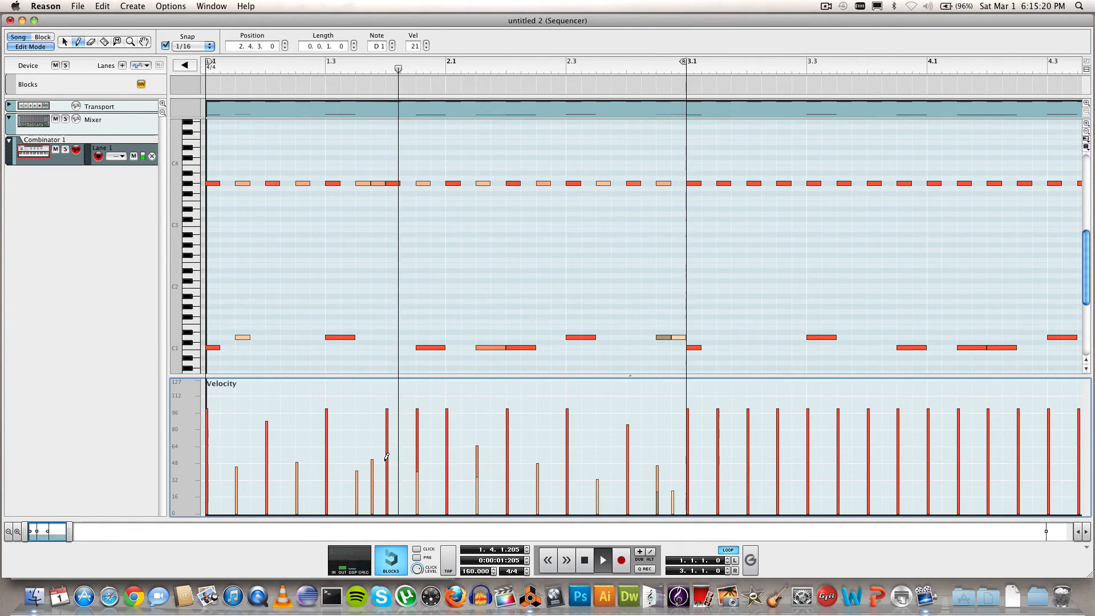
{"action": "key", "text": "space"}
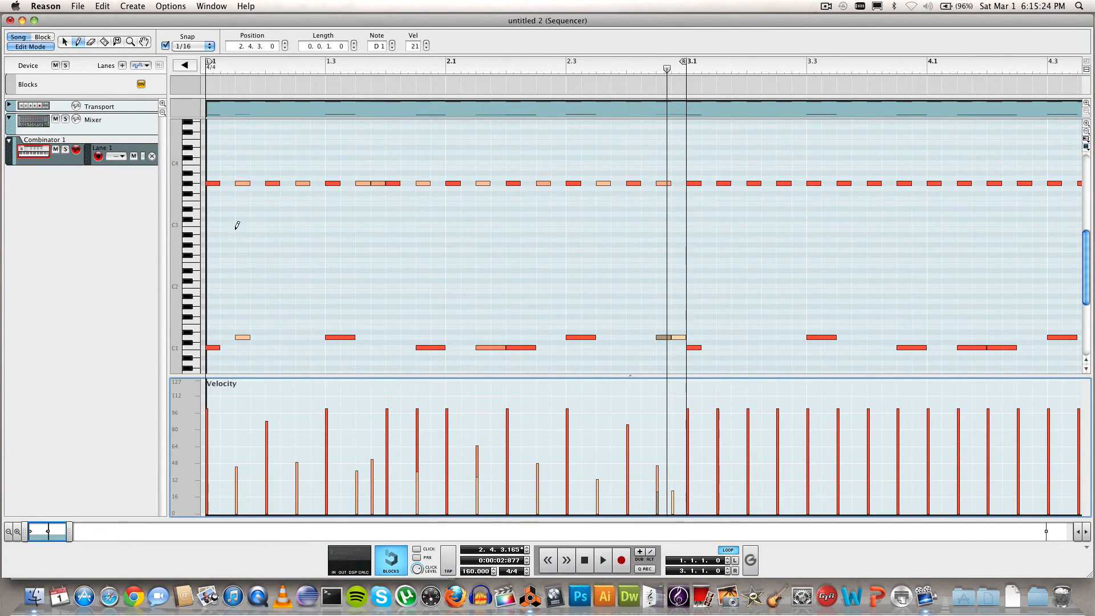
{"action": "mouse_move", "coordinate": [209, 62]}
{"action": "left_mouse_down"}
{"action": "mouse_move", "coordinate": [1091, 65]}
{"action": "mouse_move", "coordinate": [1094, 85]}
{"action": "mouse_move", "coordinate": [1017, 88]}
{"action": "left_mouse_up"}
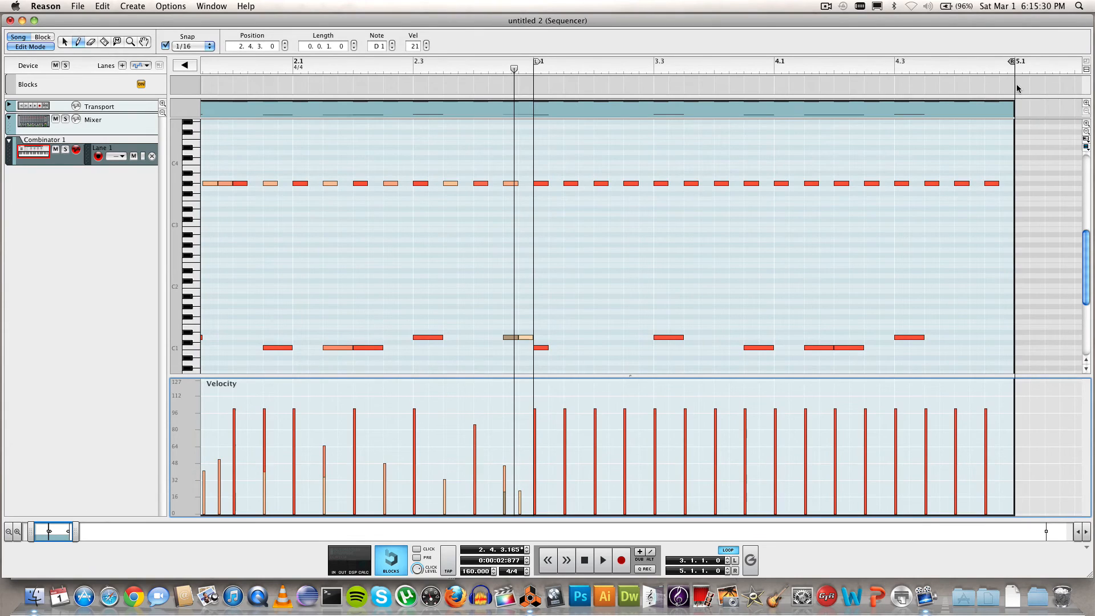
Step: Play the current loop briefly and stop playback
{"action": "left_click", "coordinate": [533, 71]}
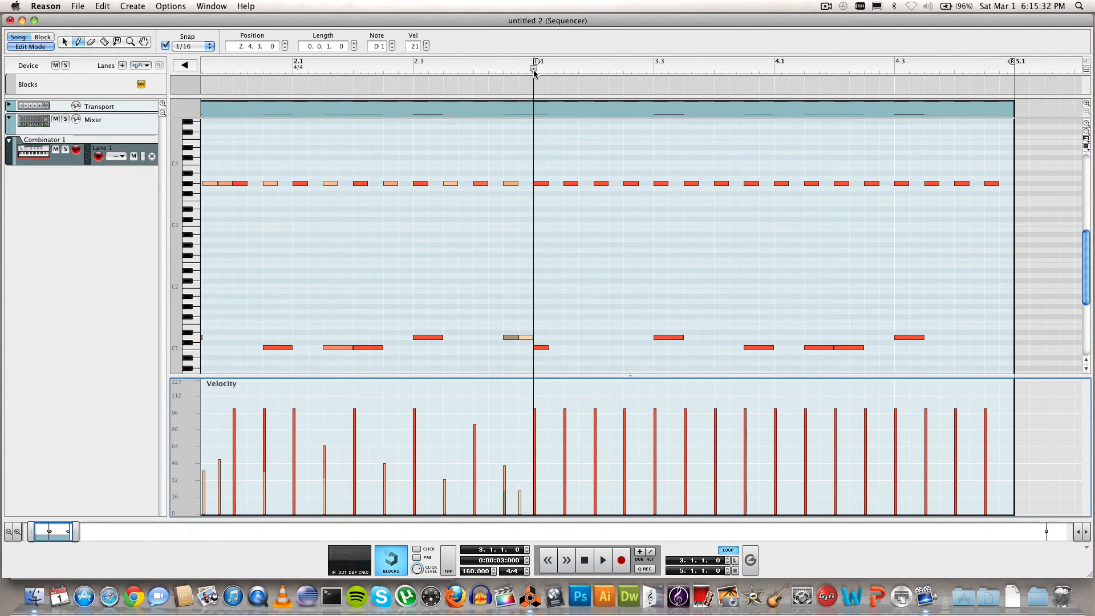
{"action": "key", "text": "space"}
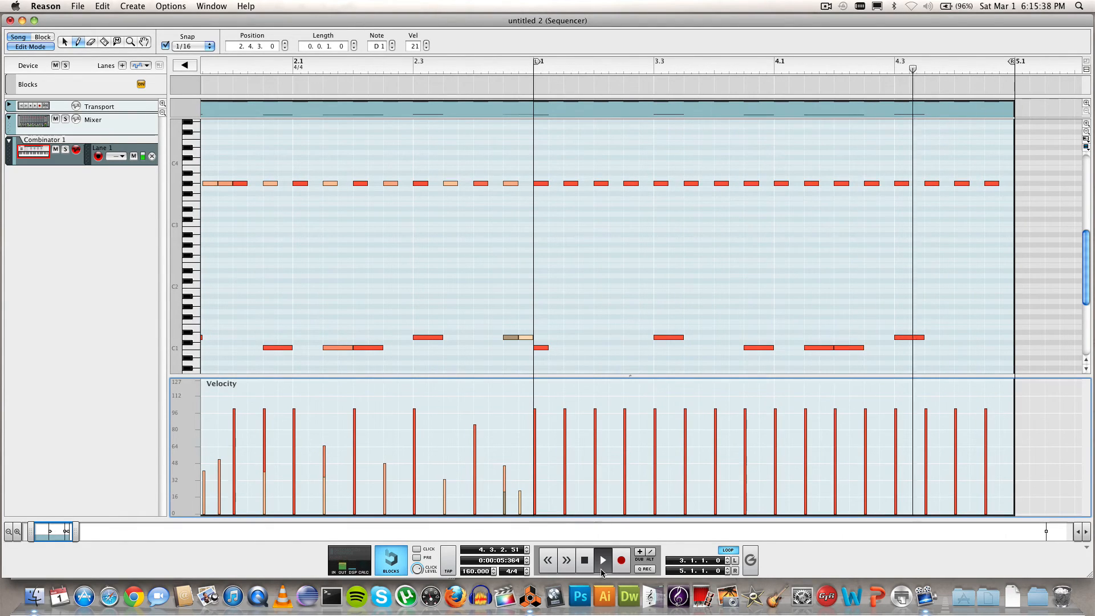
{"action": "key", "text": "space"}
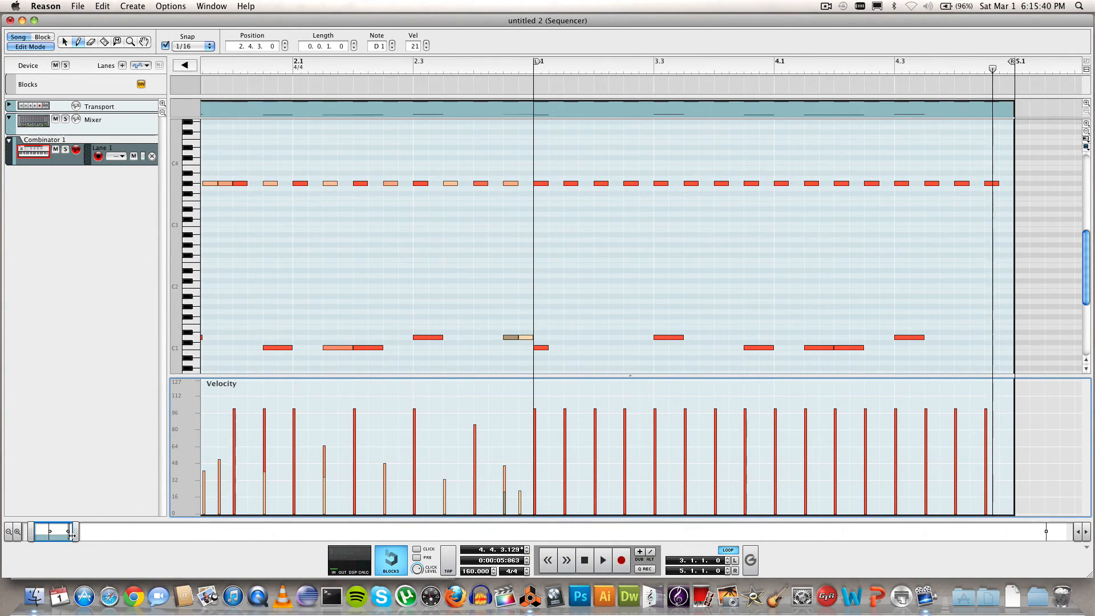
Step: Drag the loop locators to start at bar 1 and end at bar 3
{"action": "left_click_drag", "start_coordinate": [70, 533], "coordinate": [66, 534]}
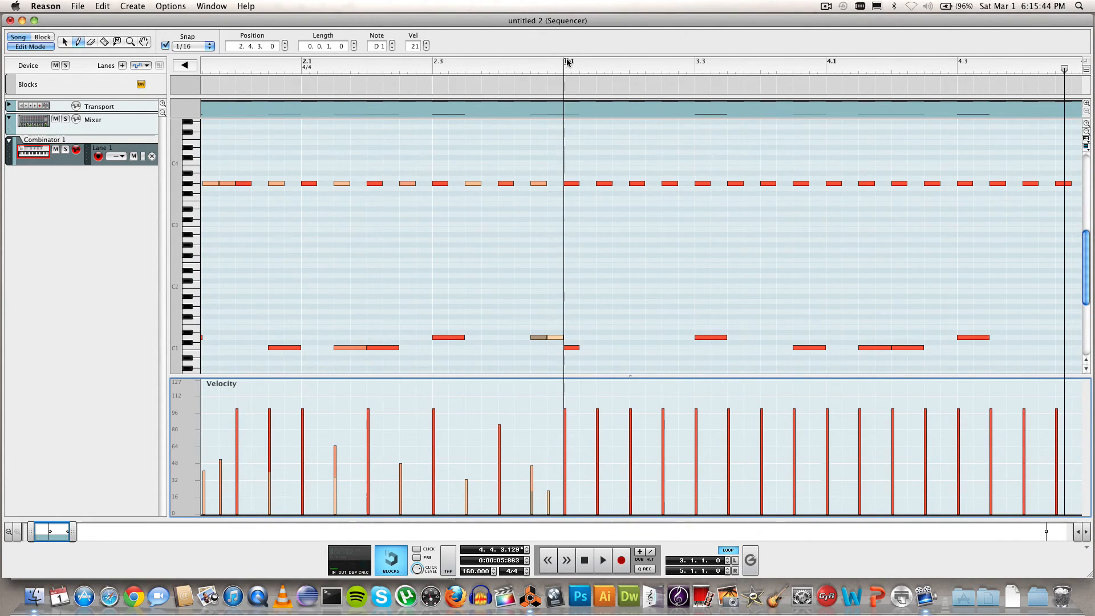
{"action": "left_click_drag", "start_coordinate": [567, 61], "coordinate": [114, 79]}
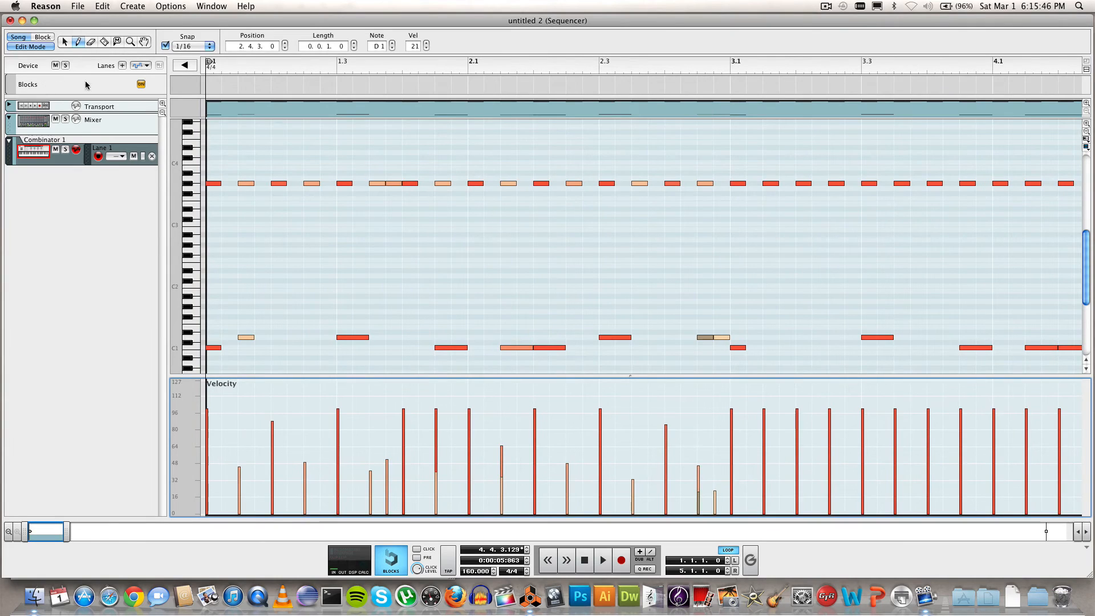
{"action": "left_click_drag", "start_coordinate": [68, 525], "coordinate": [100, 523]}
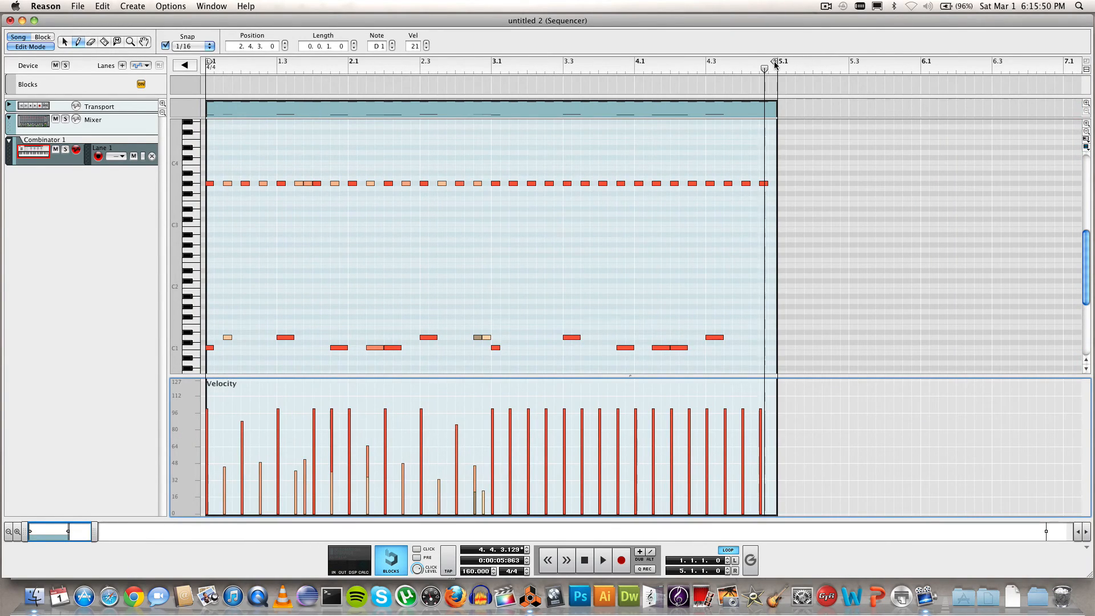
{"action": "left_click_drag", "start_coordinate": [776, 65], "coordinate": [492, 66]}
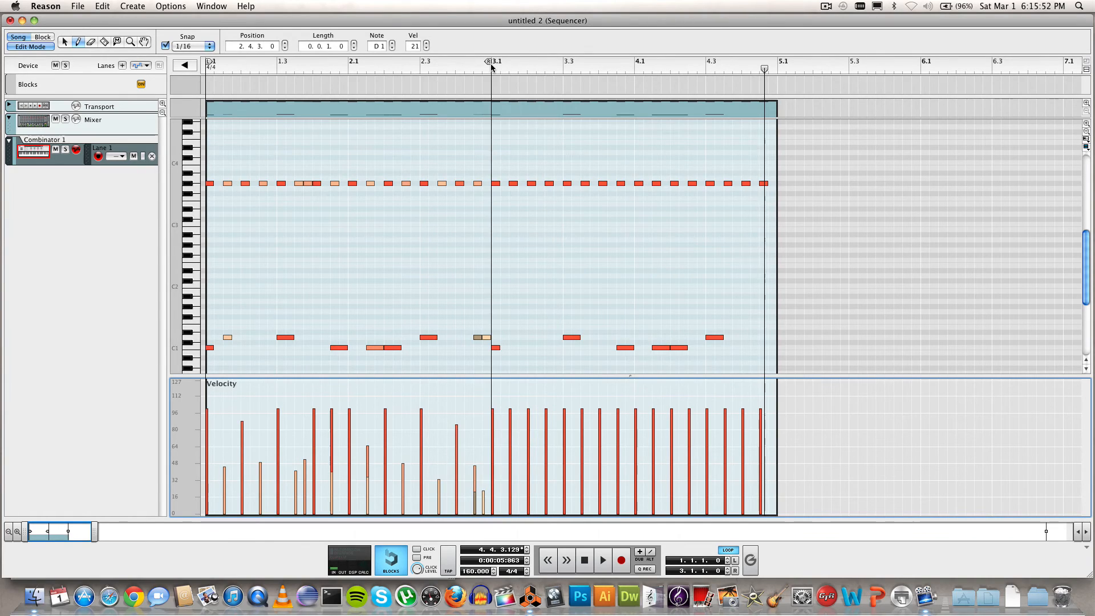
Step: Rewind to bar 1, play the two-bar loop, stop, then open the File menu's recent songs
{"action": "left_click", "coordinate": [602, 564]}
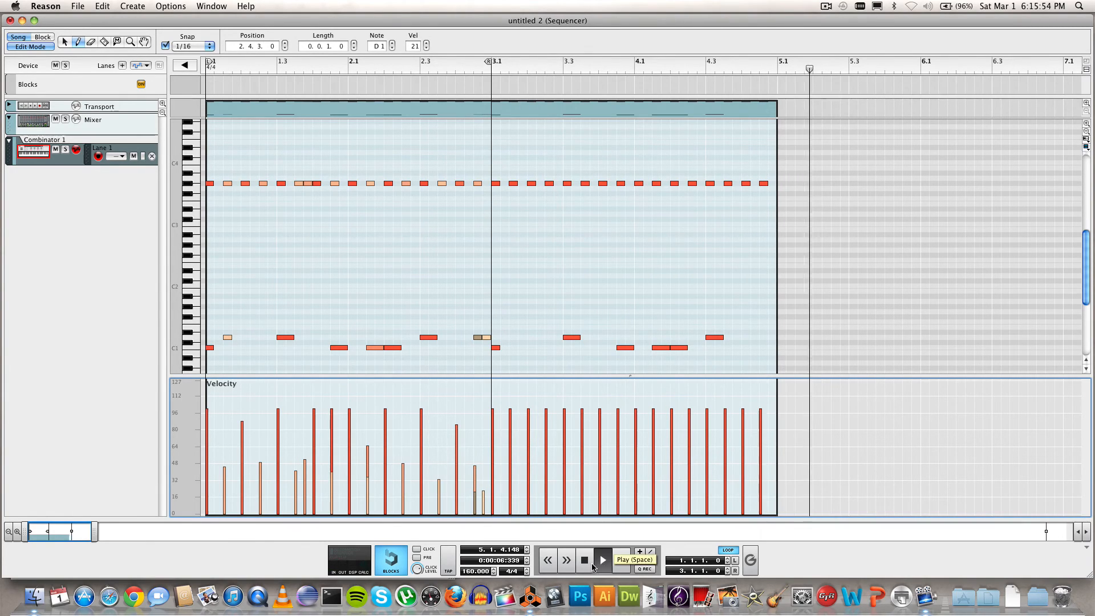
{"action": "left_click", "coordinate": [587, 563]}
{"action": "left_click", "coordinate": [216, 68]}
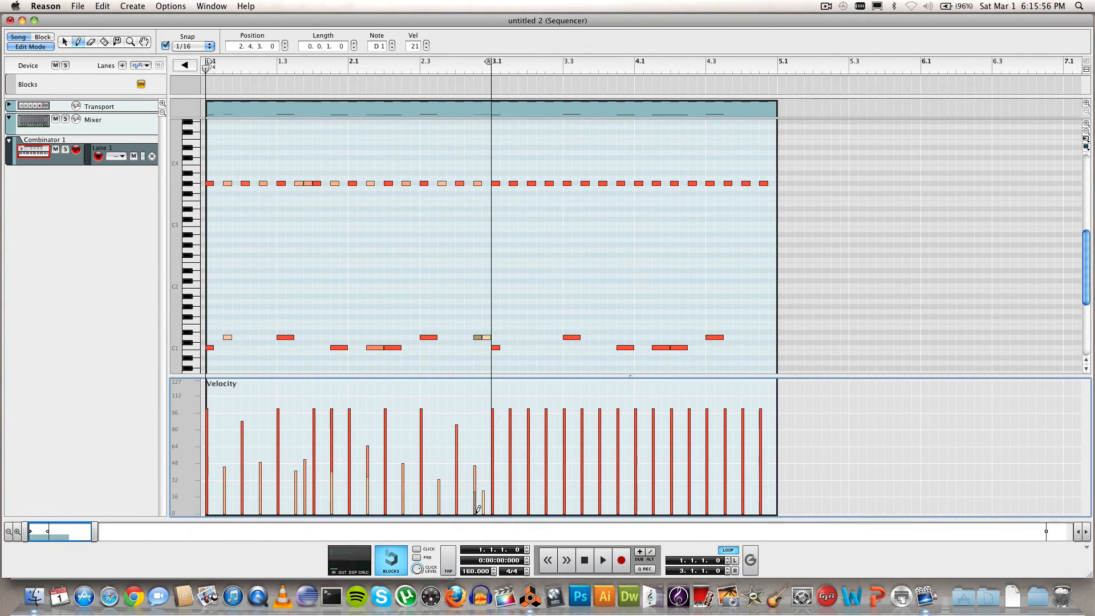
{"action": "left_click", "coordinate": [604, 566]}
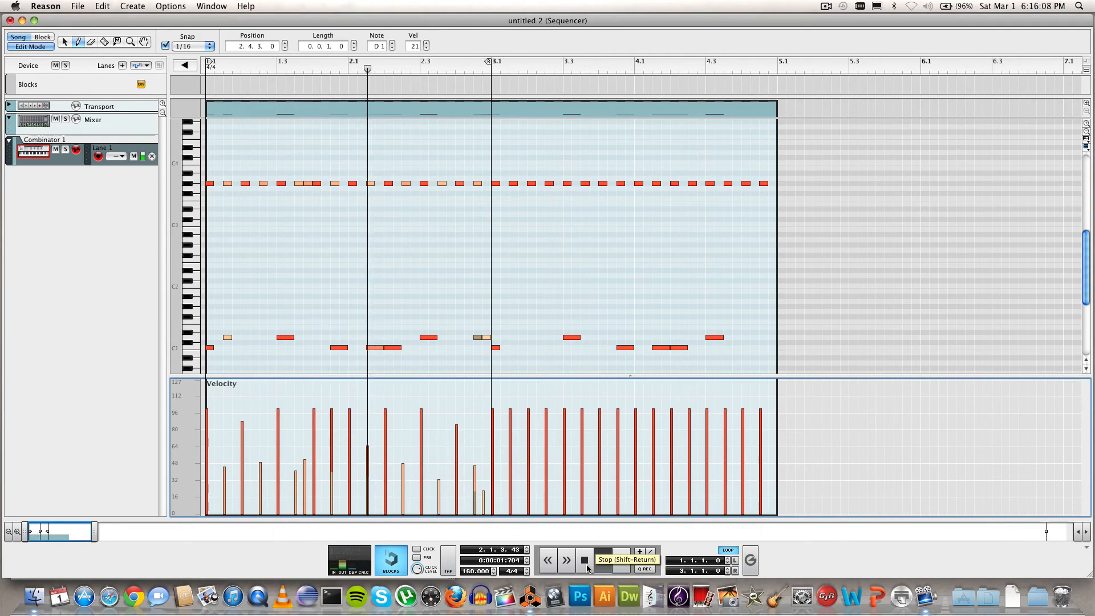
{"action": "left_click", "coordinate": [587, 567]}
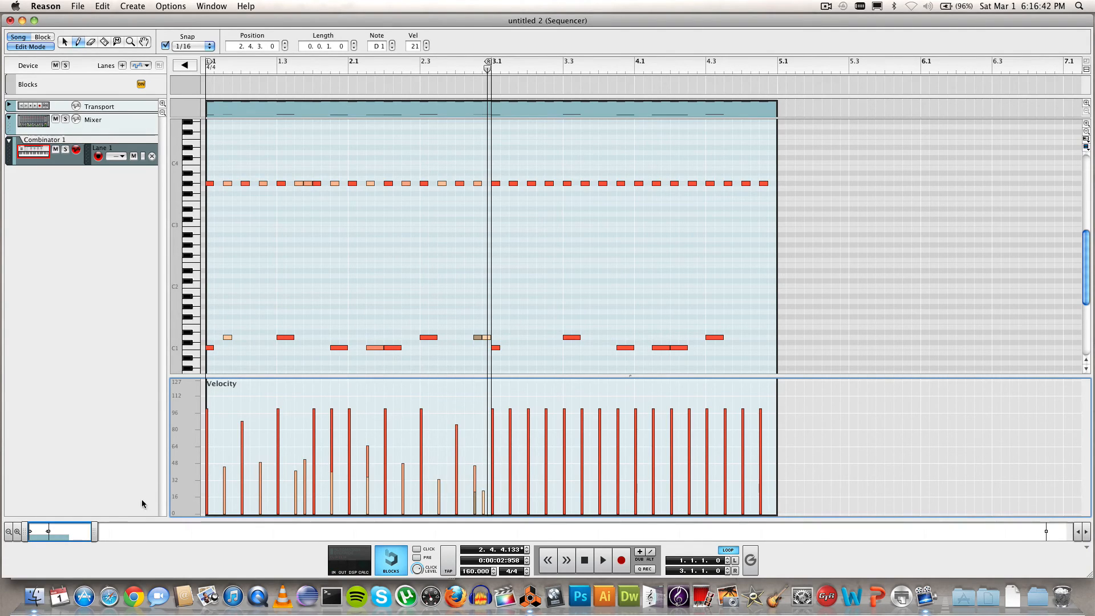
{"action": "left_click_drag", "start_coordinate": [92, 536], "coordinate": [88, 537]}
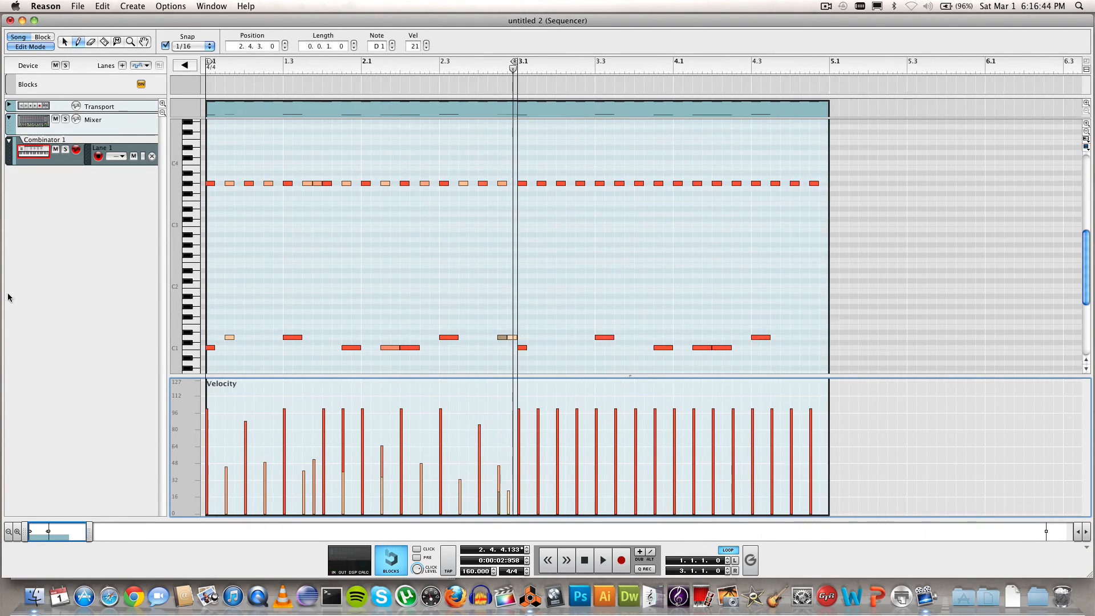
{"action": "left_click", "coordinate": [82, 5]}
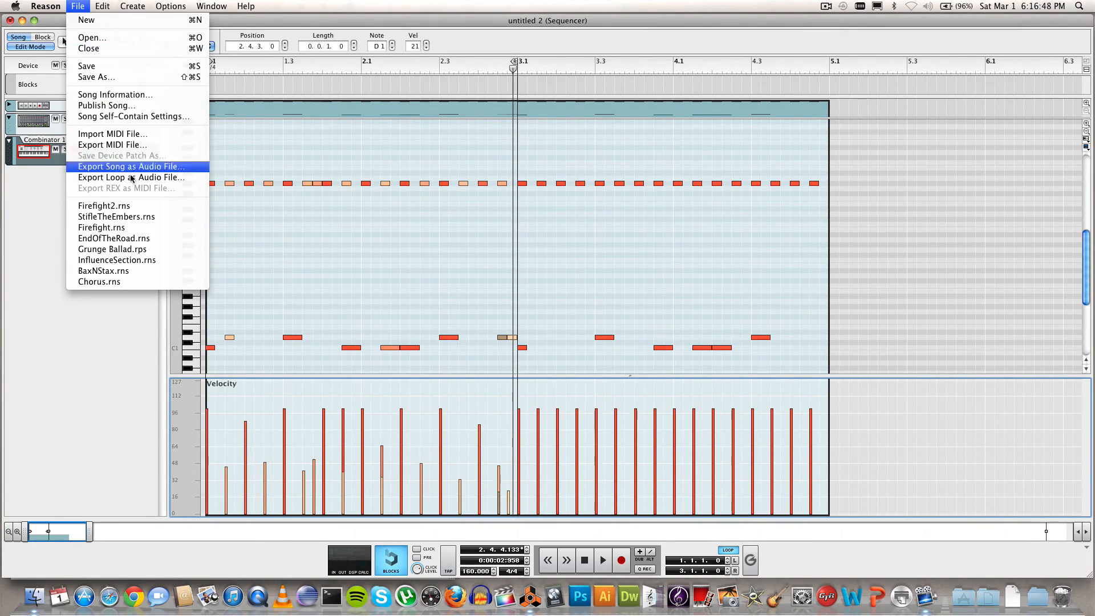
Step: Open the recent song Firefight2.rns and zoom out to show its drum part from bar 1
{"action": "left_click", "coordinate": [119, 211]}
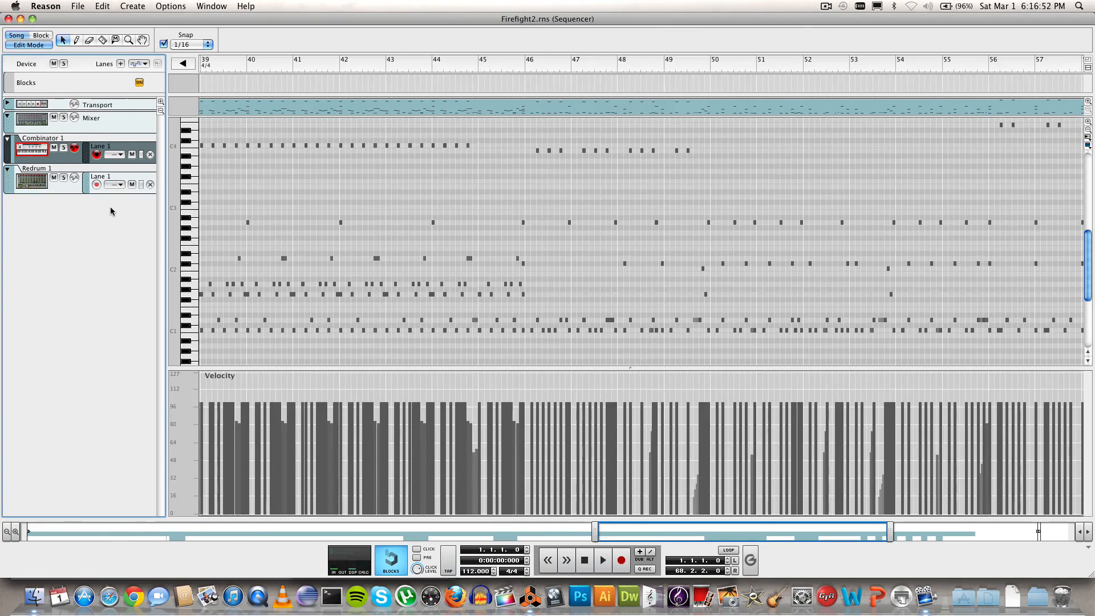
{"action": "left_click", "coordinate": [394, 345]}
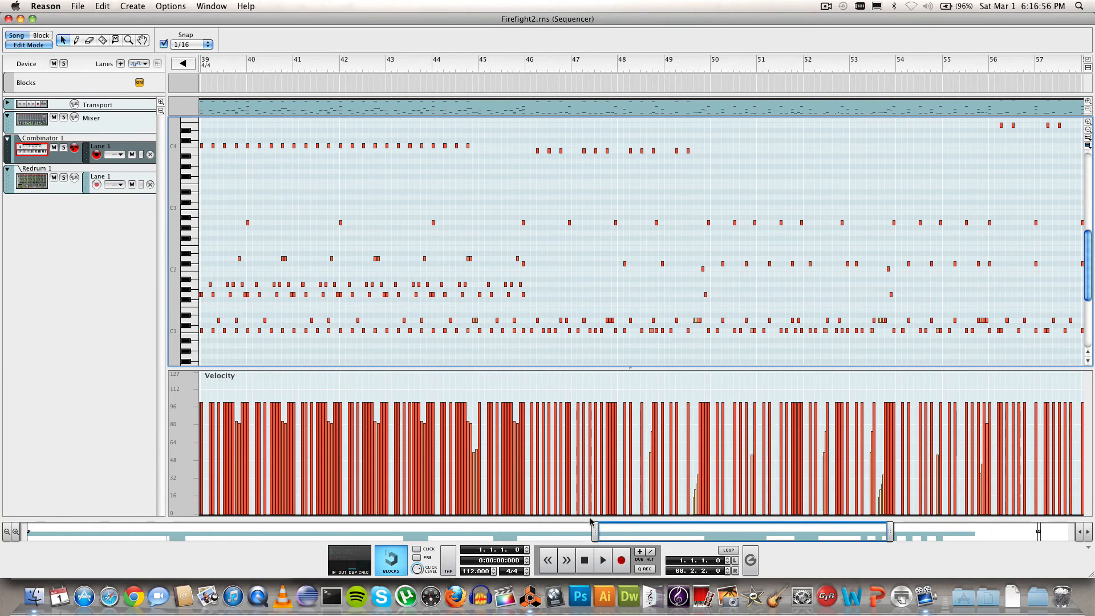
{"action": "left_click_drag", "start_coordinate": [592, 522], "coordinate": [22, 522]}
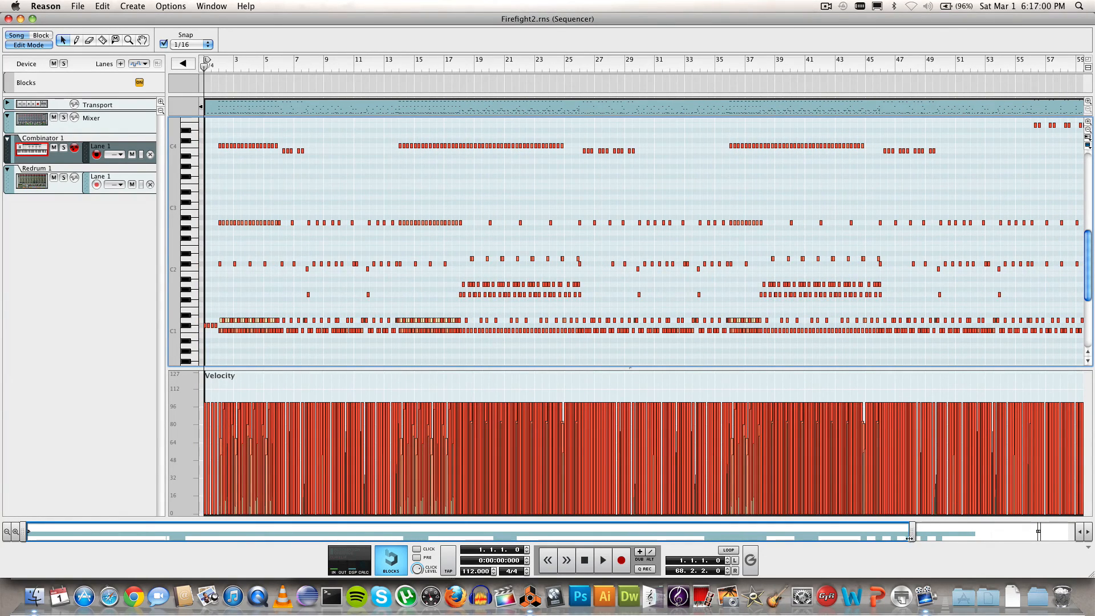
Step: Scroll through Firefight2's drum notes and velocities, then play it from bar 1 at 112 BPM
{"action": "left_click_drag", "start_coordinate": [913, 537], "coordinate": [968, 530]}
{"action": "left_click_drag", "start_coordinate": [880, 531], "coordinate": [179, 535]}
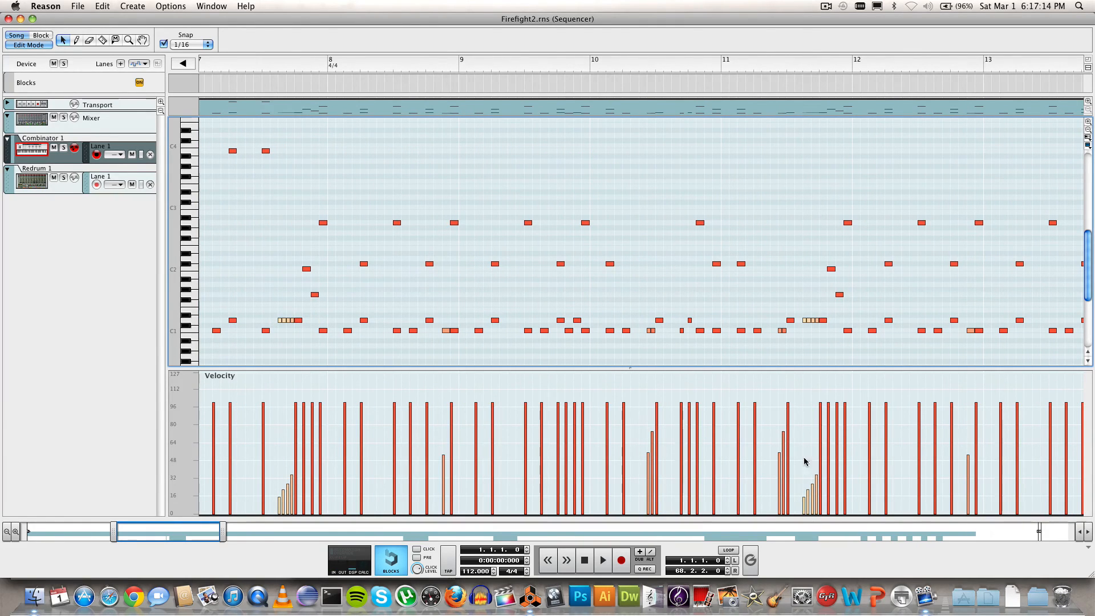
{"action": "left_click_drag", "start_coordinate": [211, 535], "coordinate": [306, 535]}
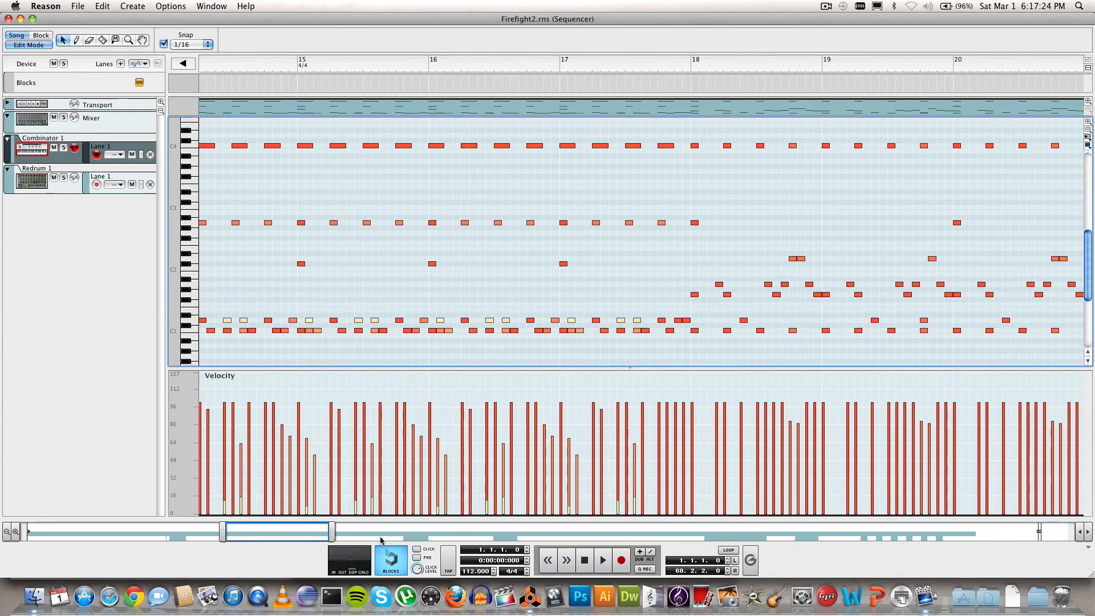
{"action": "left_click_drag", "start_coordinate": [312, 529], "coordinate": [460, 534]}
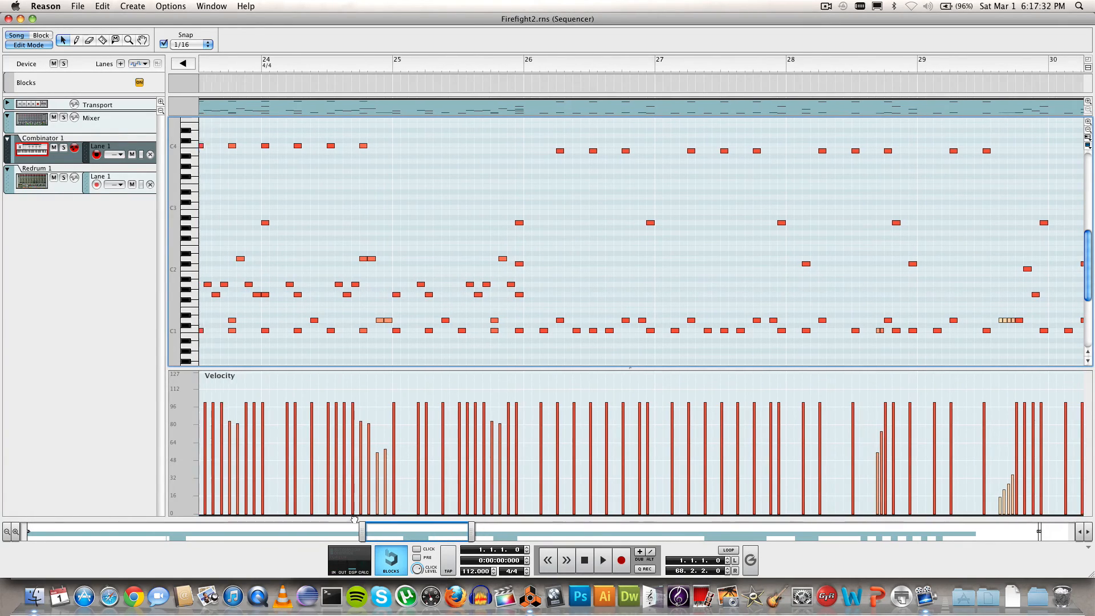
{"action": "left_click_drag", "start_coordinate": [453, 537], "coordinate": [24, 537]}
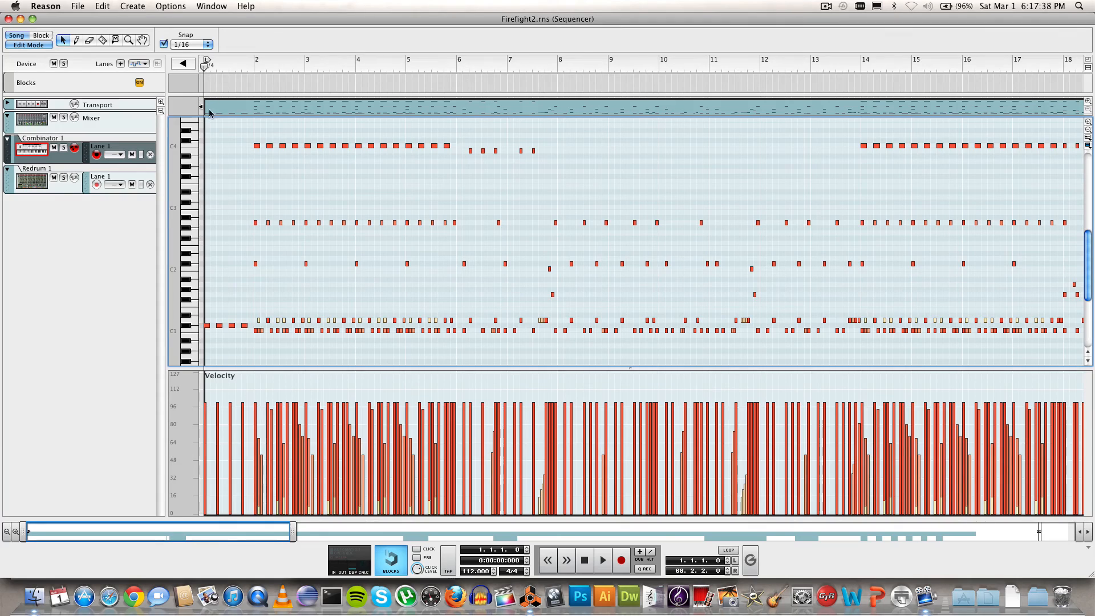
{"action": "left_click_drag", "start_coordinate": [294, 533], "coordinate": [271, 533]}
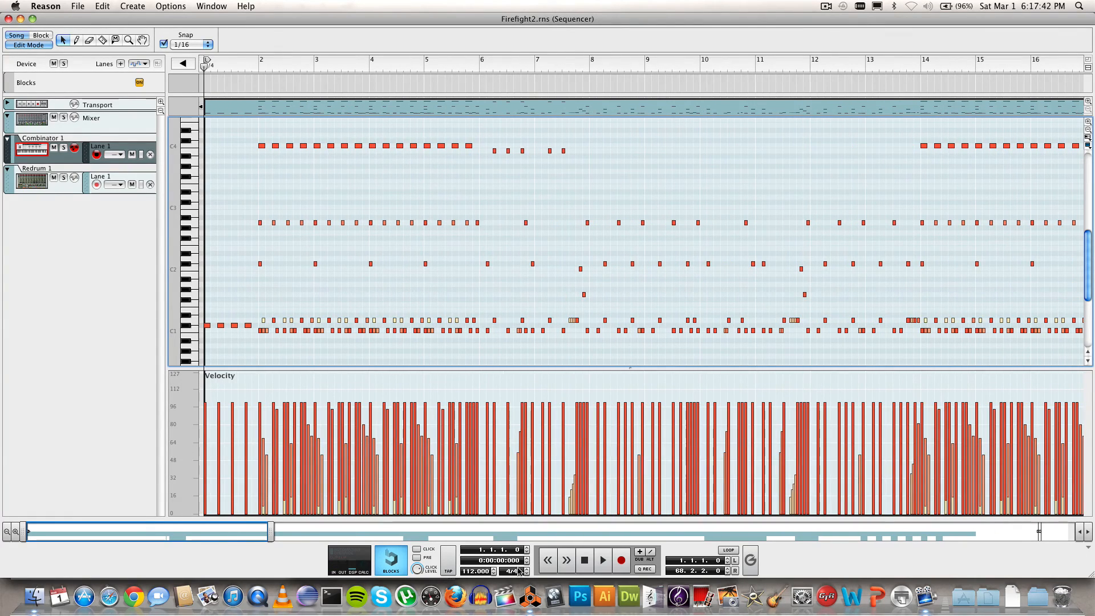
{"action": "left_click", "coordinate": [602, 561]}
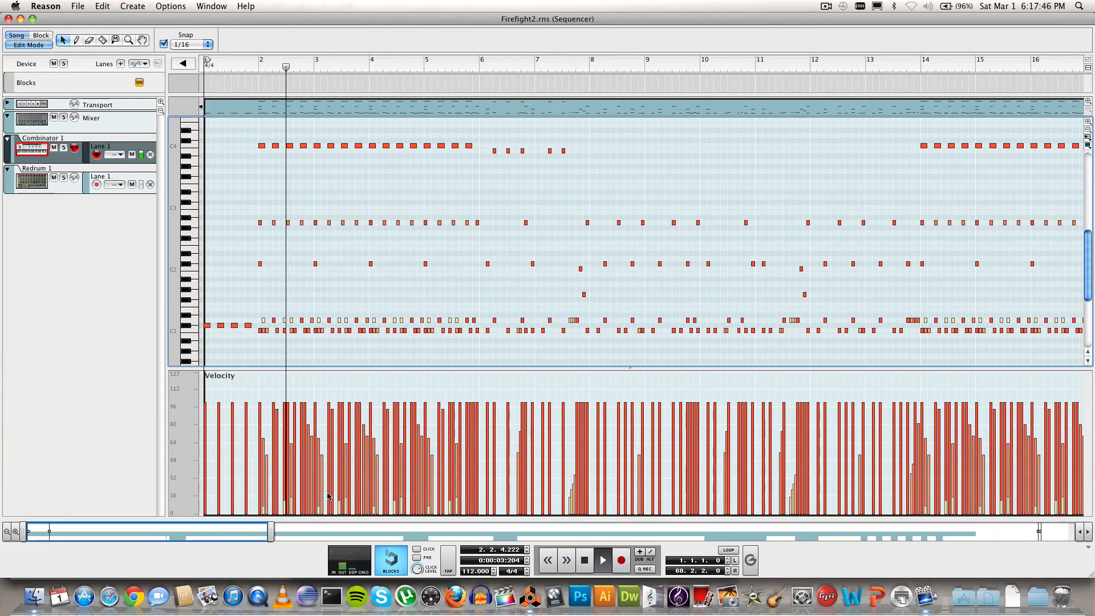
Step: Follow Firefight2 playback past bar 10, then move the song position back to bar 7
{"action": "left_click_drag", "start_coordinate": [271, 535], "coordinate": [94, 533]}
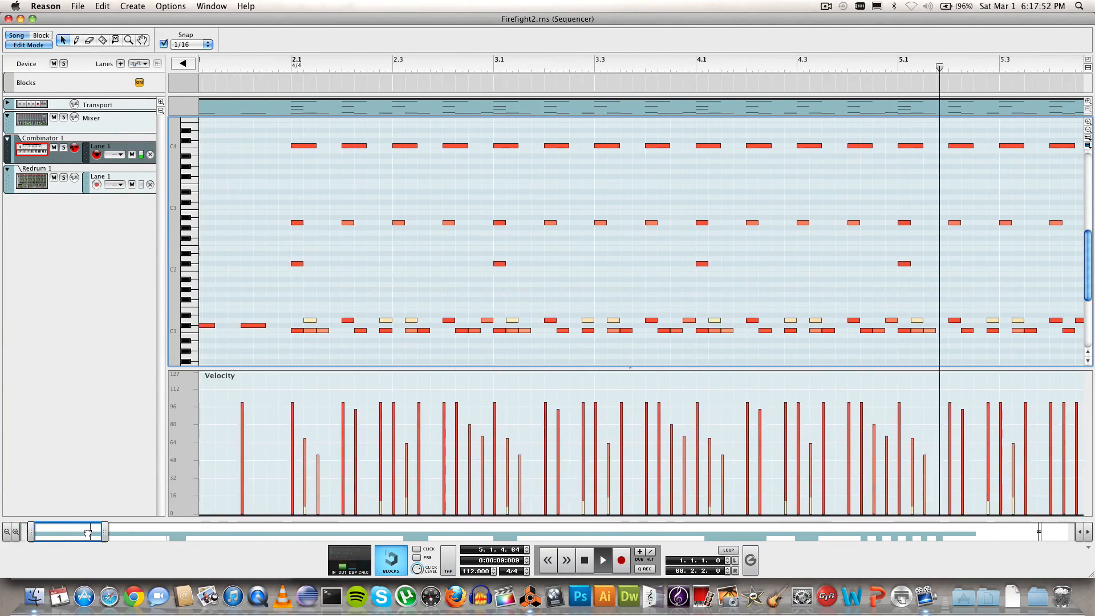
{"action": "left_click_drag", "start_coordinate": [97, 532], "coordinate": [162, 528]}
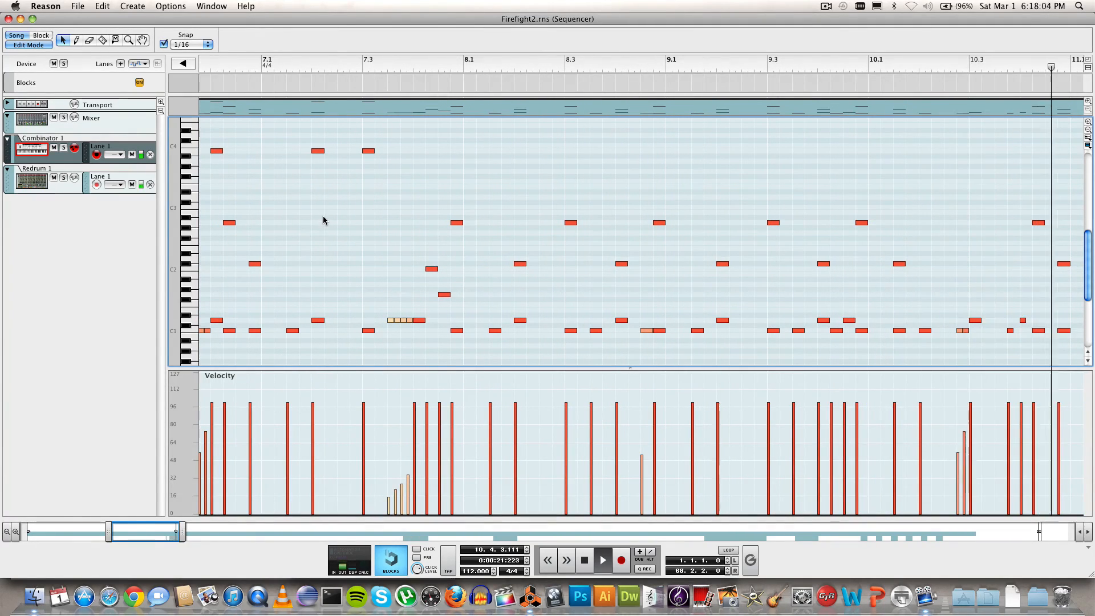
{"action": "left_click", "coordinate": [363, 67]}
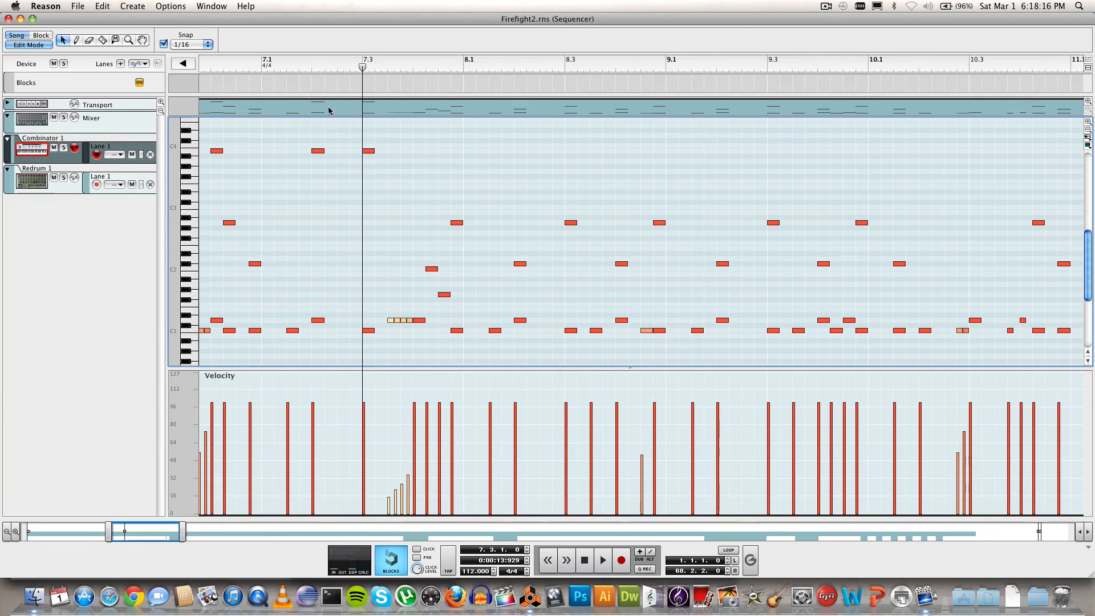
{"action": "left_click", "coordinate": [263, 69]}
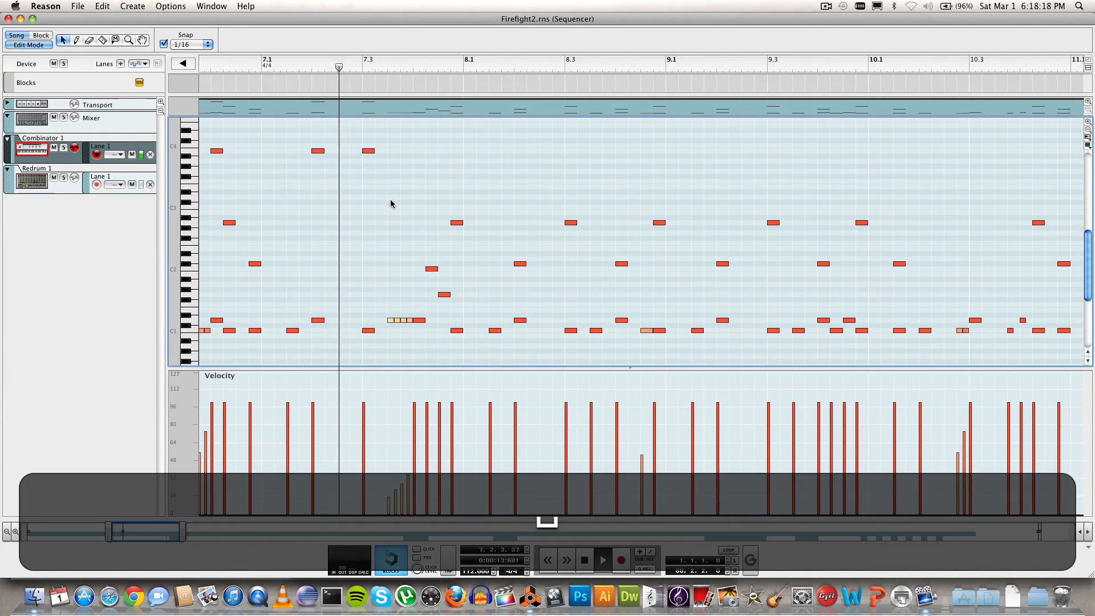